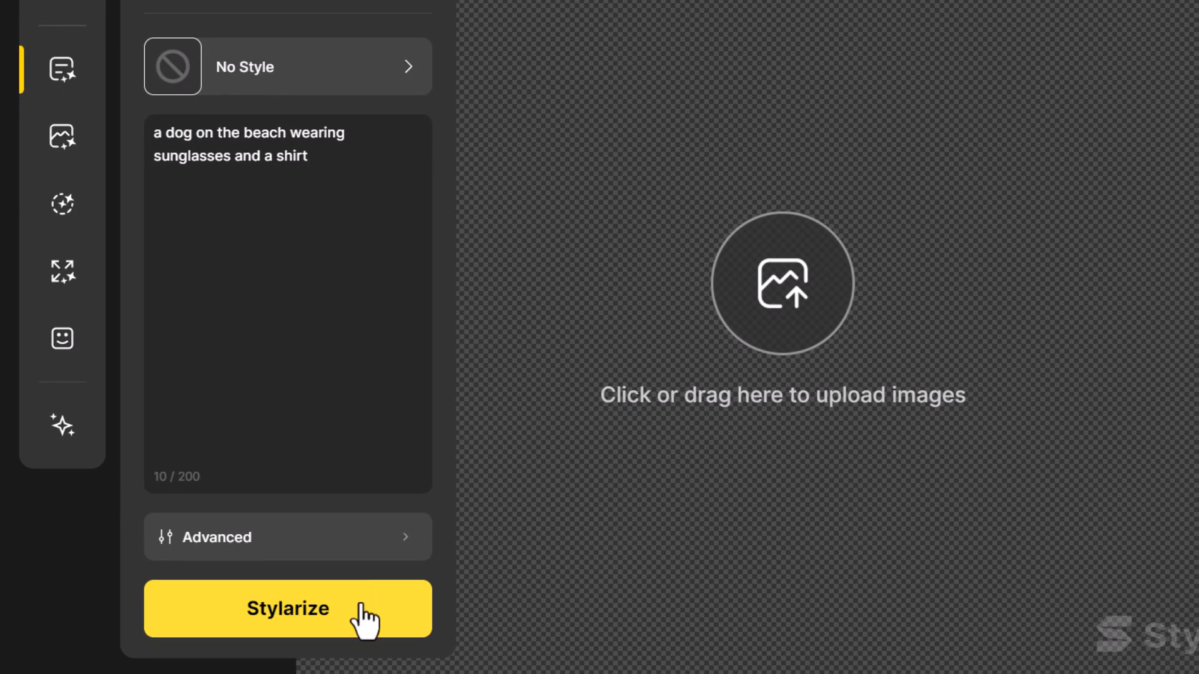
Generate images from the prompt "a dog on the beach wearing sunglasses and a shirt" and place the photo of the dog facing sideways on the canvas
left_click(366, 618)
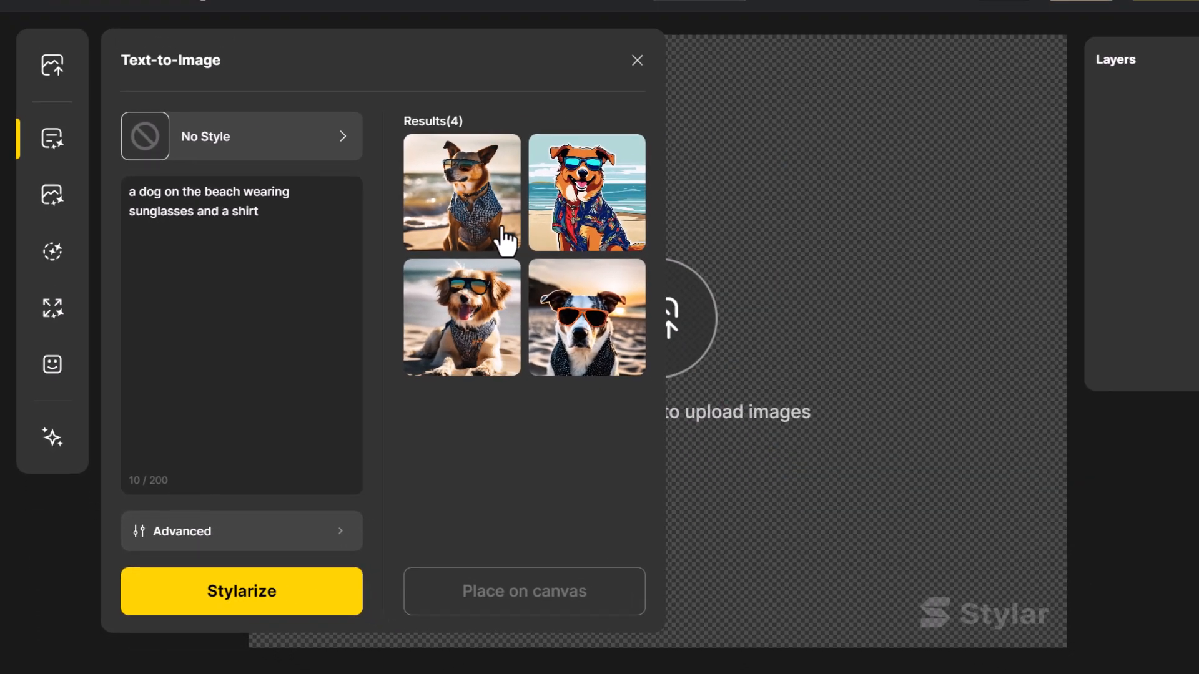
mouse_move(568, 212)
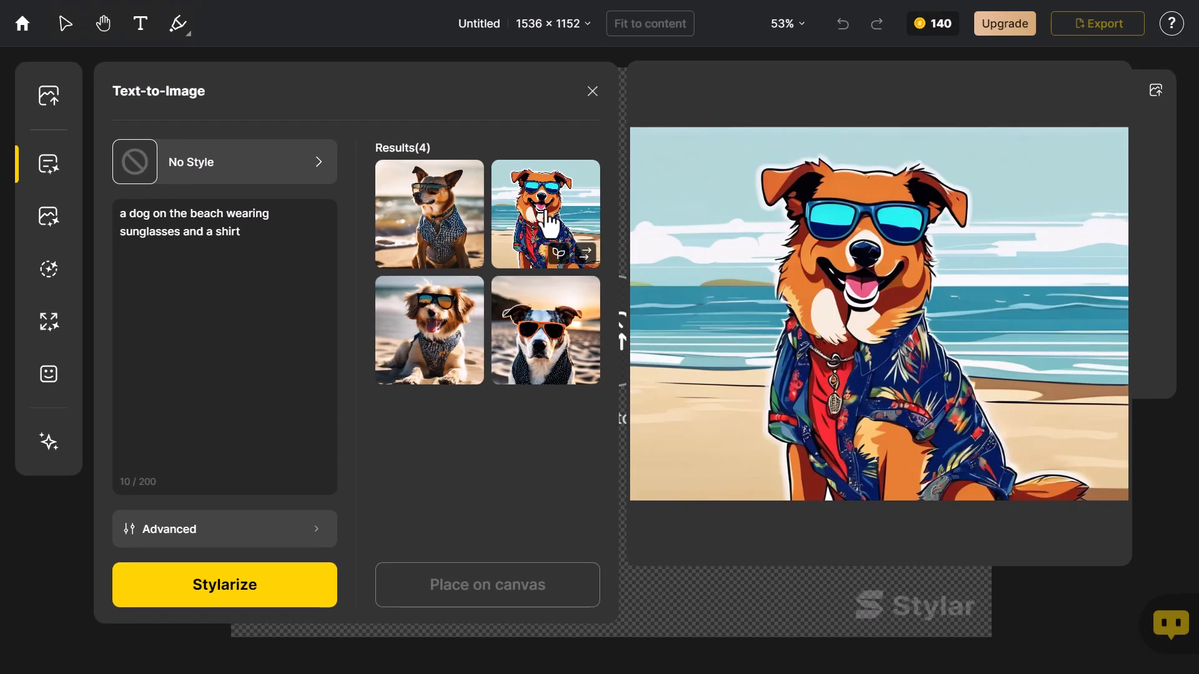
mouse_move(539, 327)
mouse_move(439, 332)
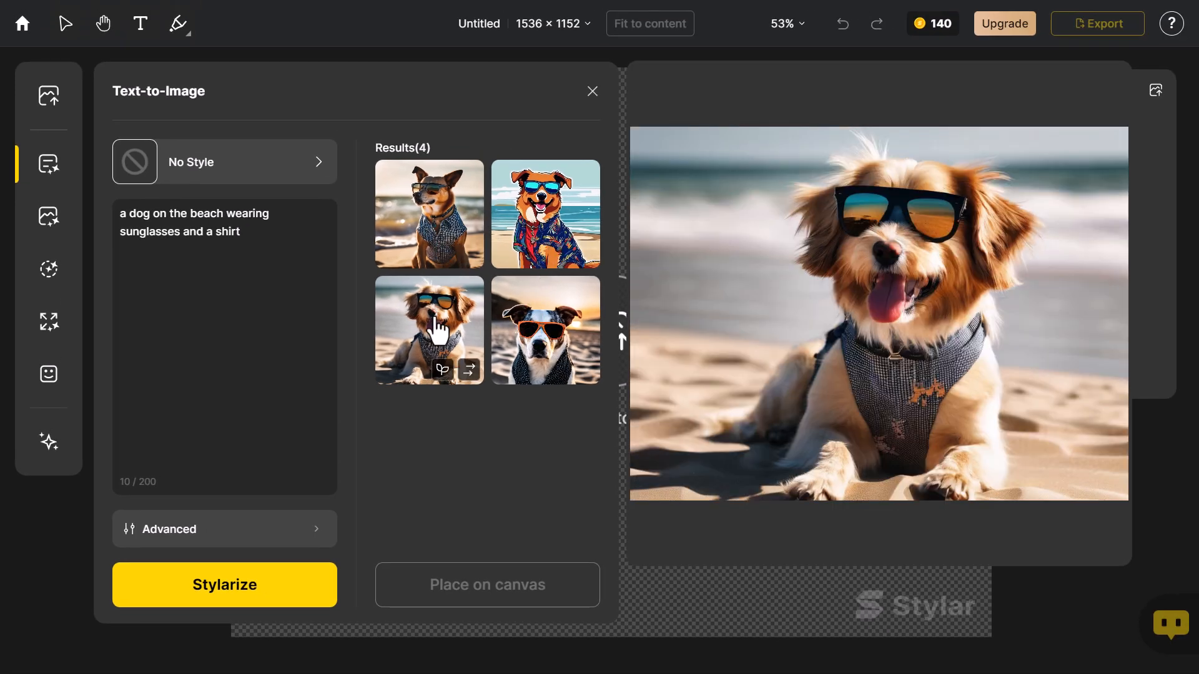
mouse_move(439, 226)
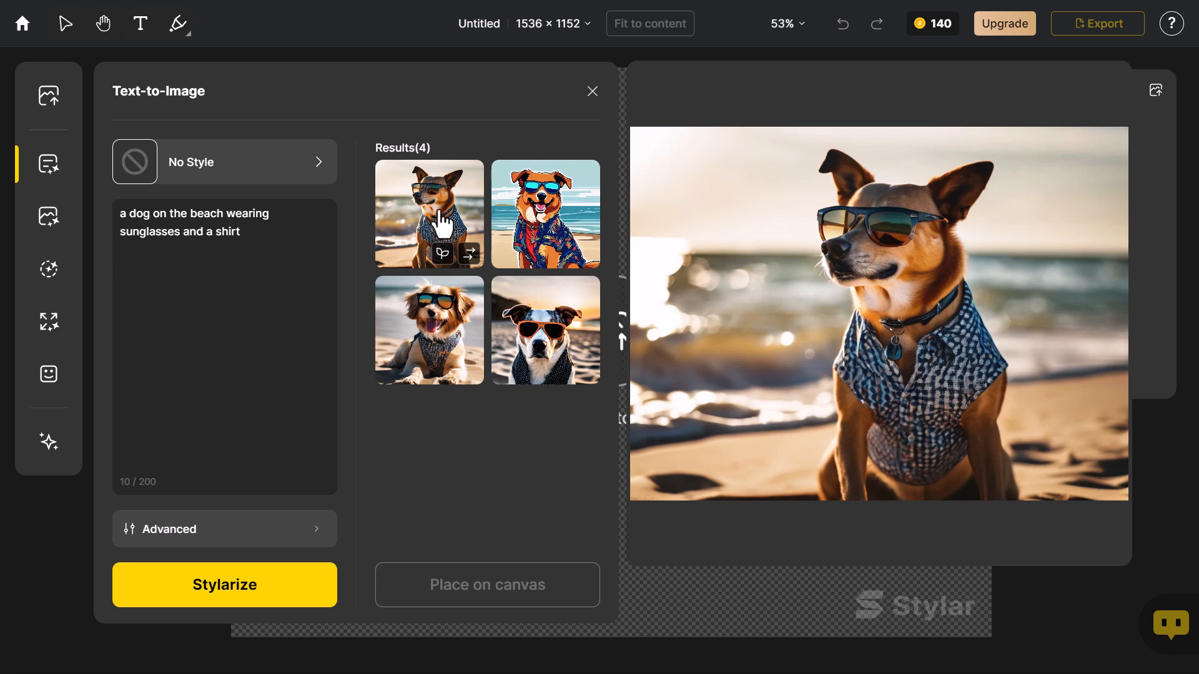
left_click(442, 224)
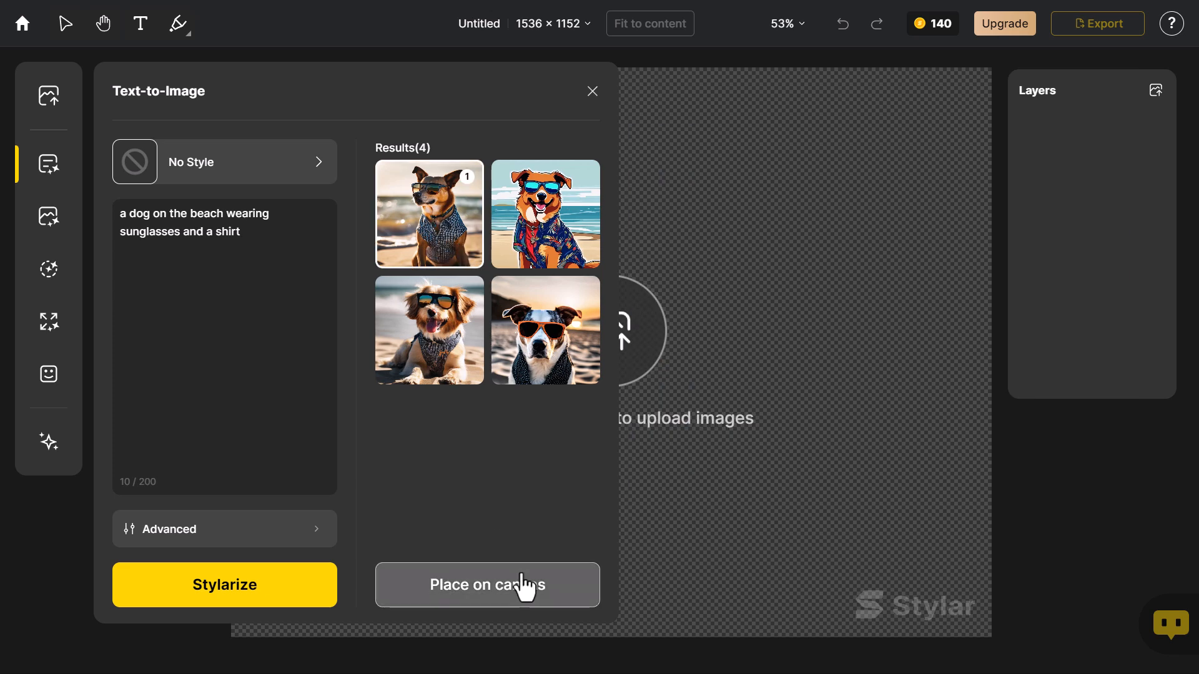
left_click(519, 585)
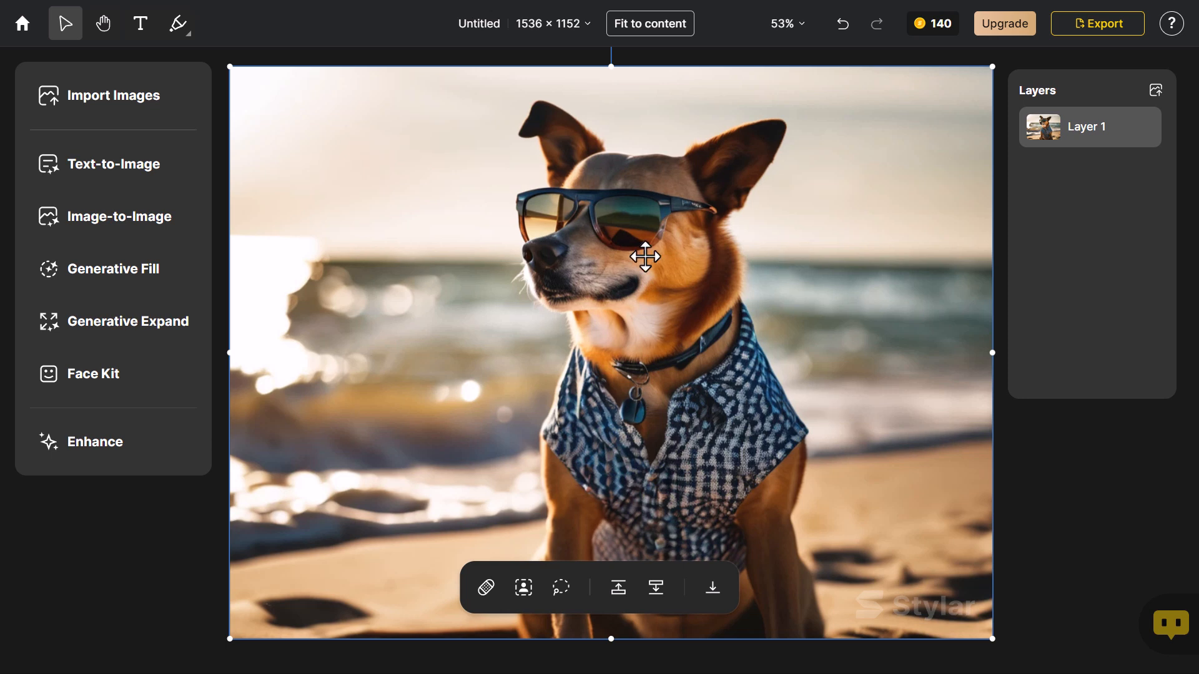
Choose the Line & Wash style for Text-to-Image and set its style intensity to 0.5
left_click(97, 173)
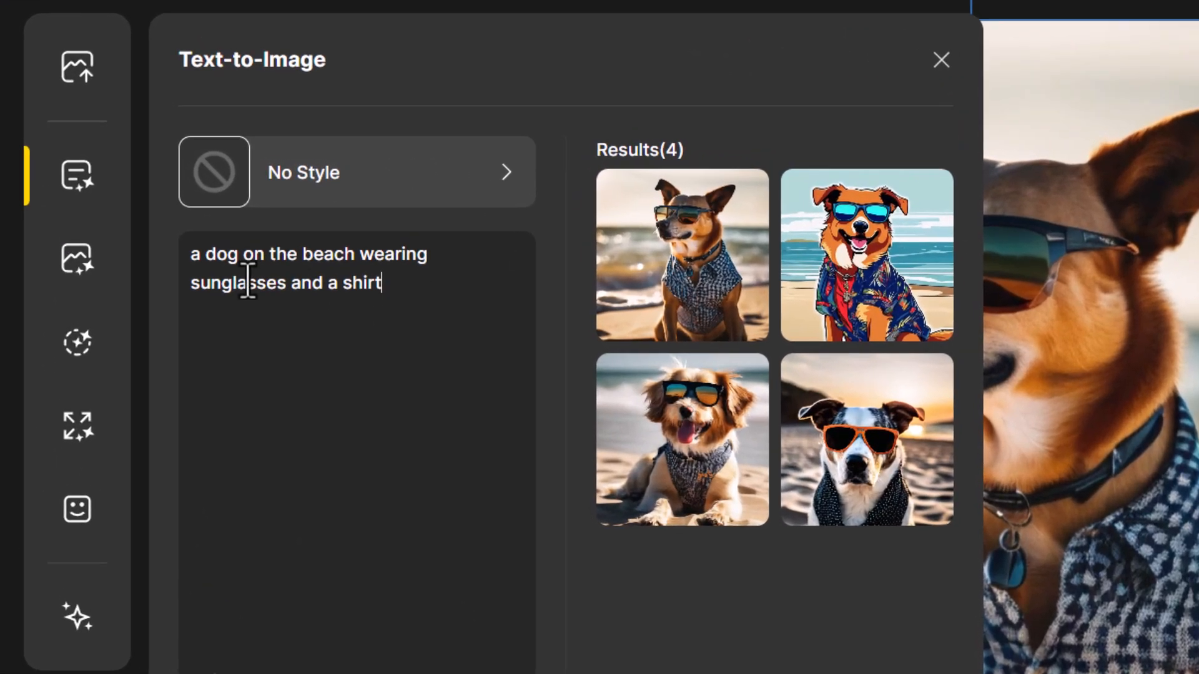
left_click(323, 187)
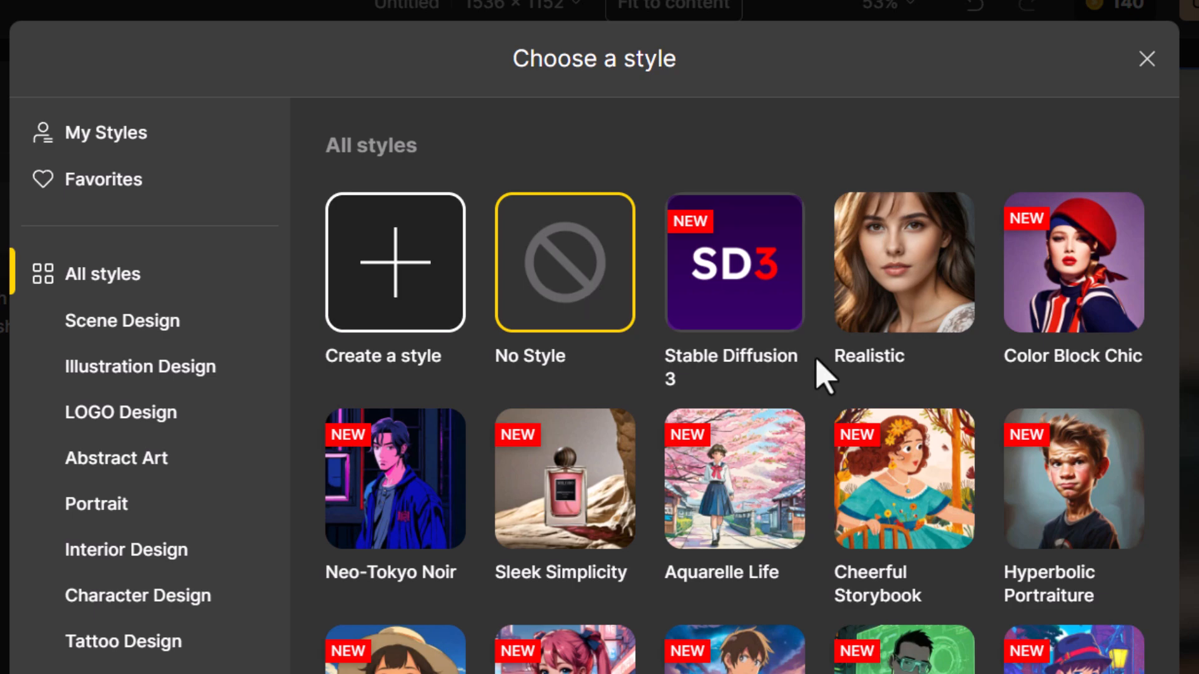
scroll(818, 375, "down", 10)
scroll(823, 378, "down", 12)
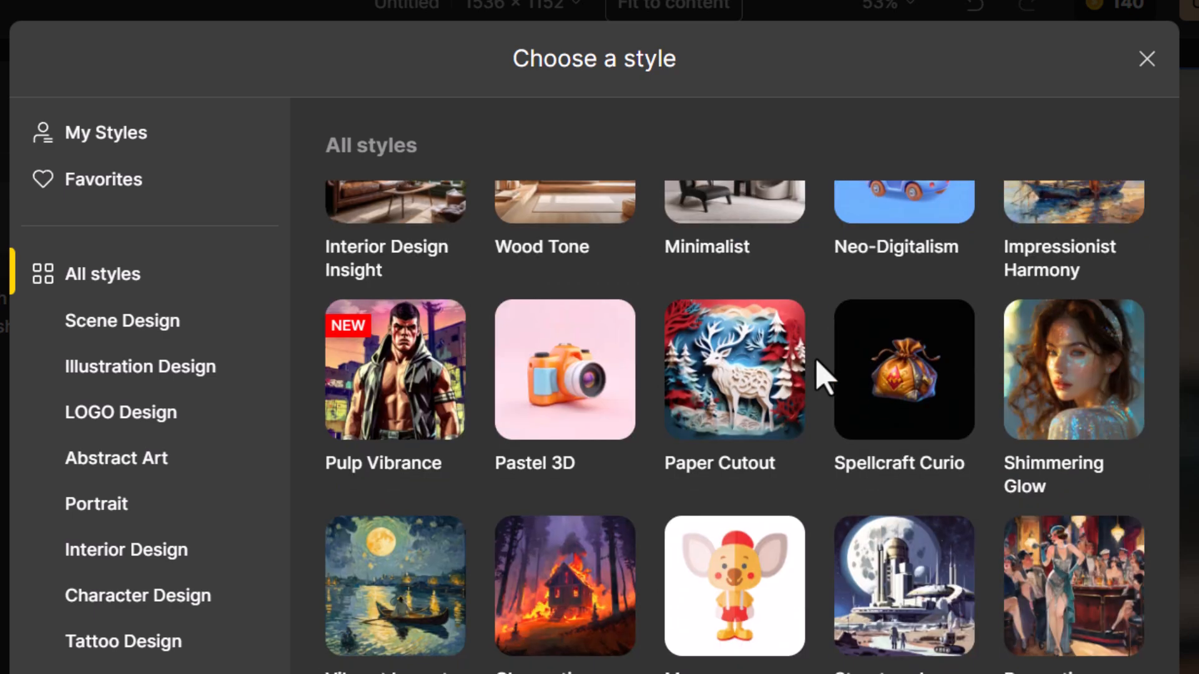
scroll(823, 377, "down", 8)
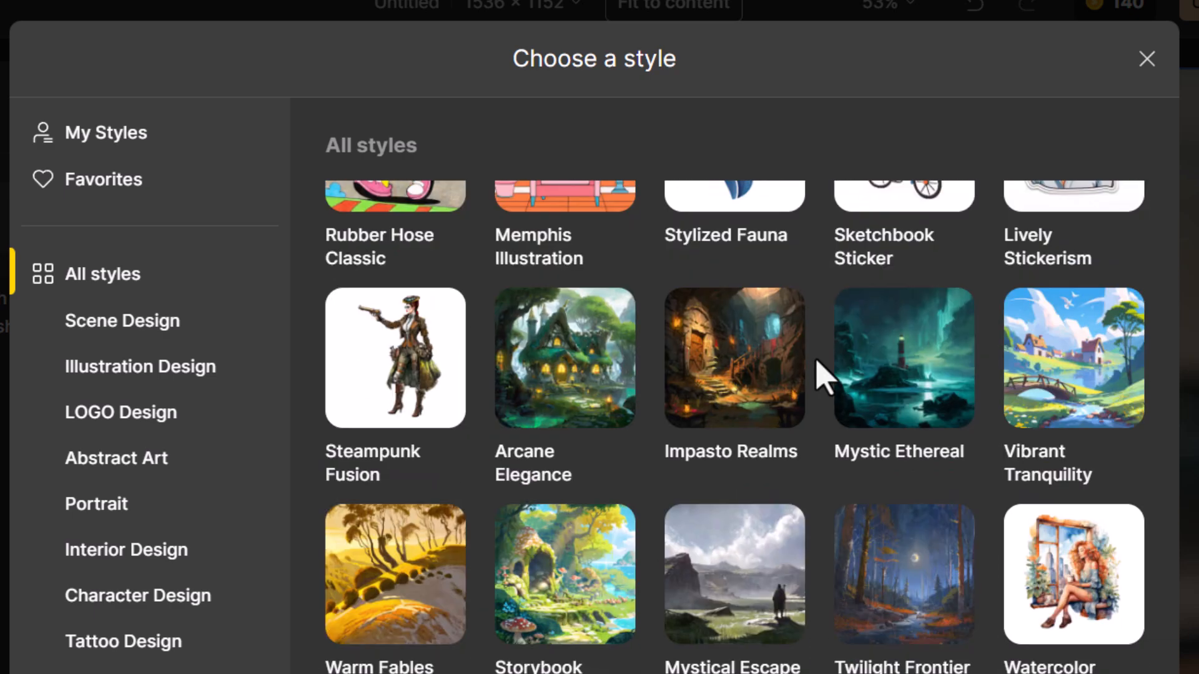
scroll(823, 378, "down", 6)
scroll(823, 378, "down", 2)
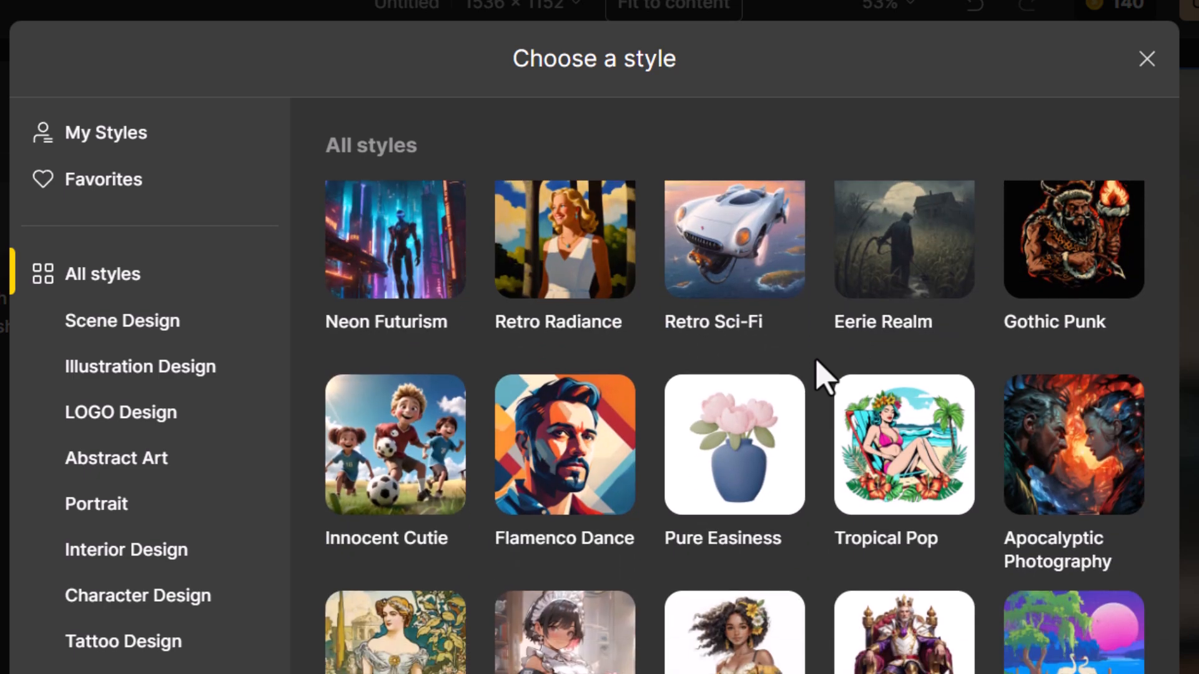
scroll(823, 378, "down", 6)
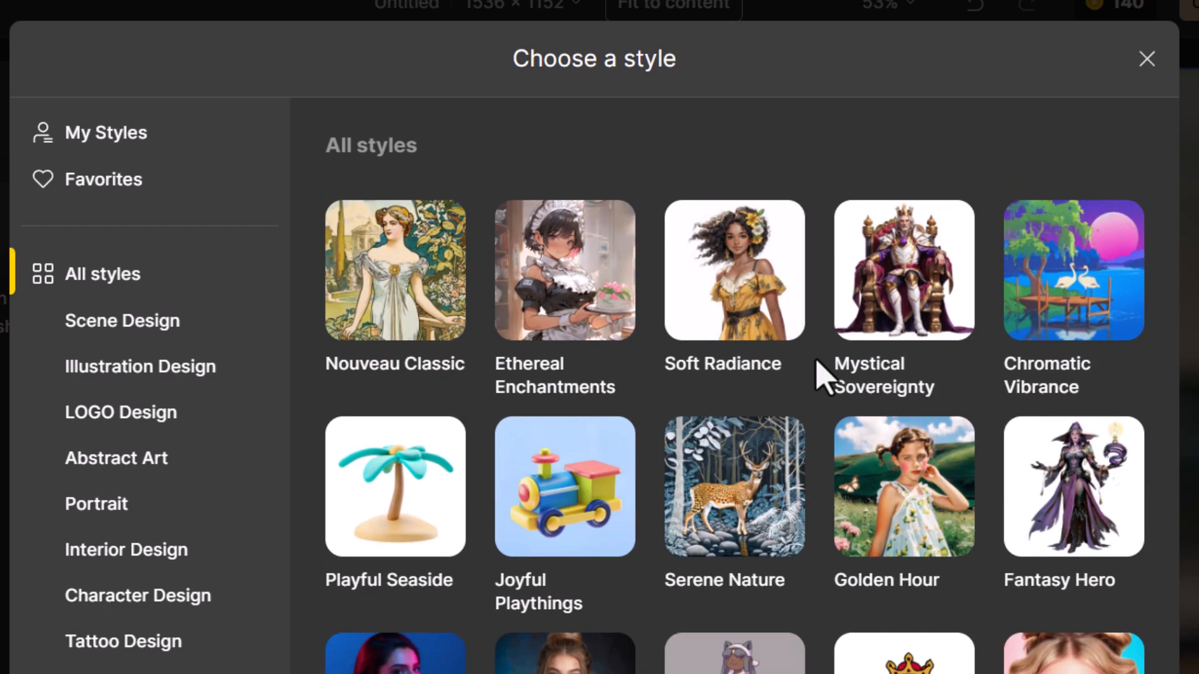
scroll(795, 396, "down", 5)
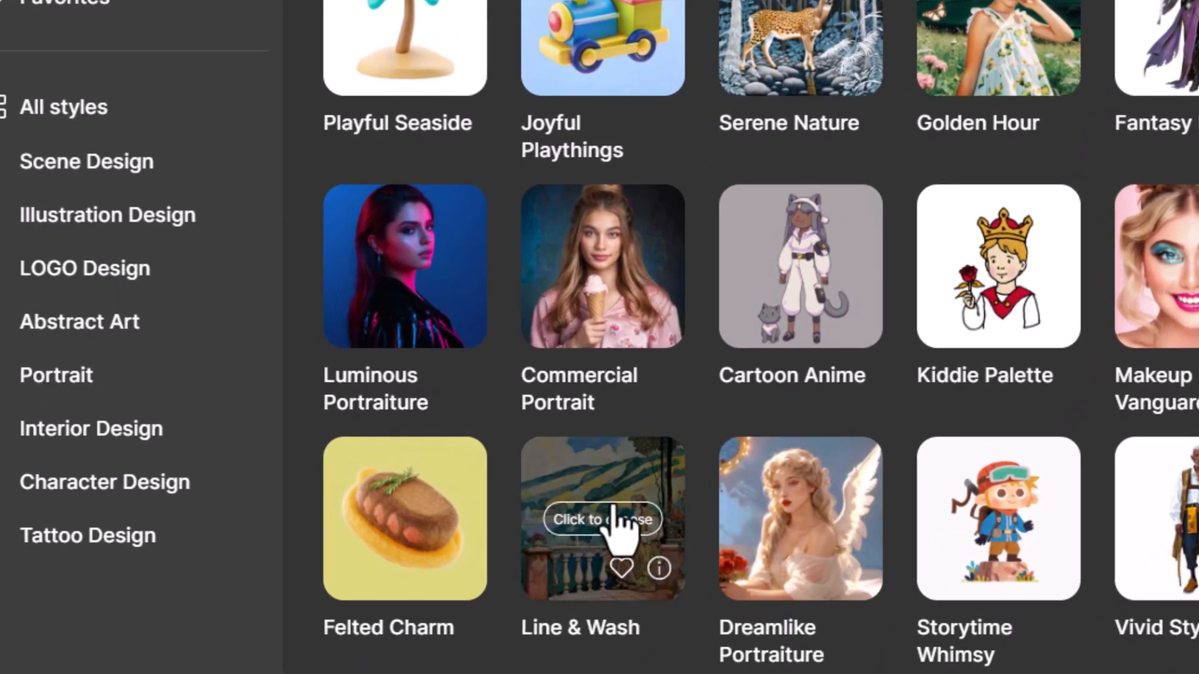
left_click(613, 509)
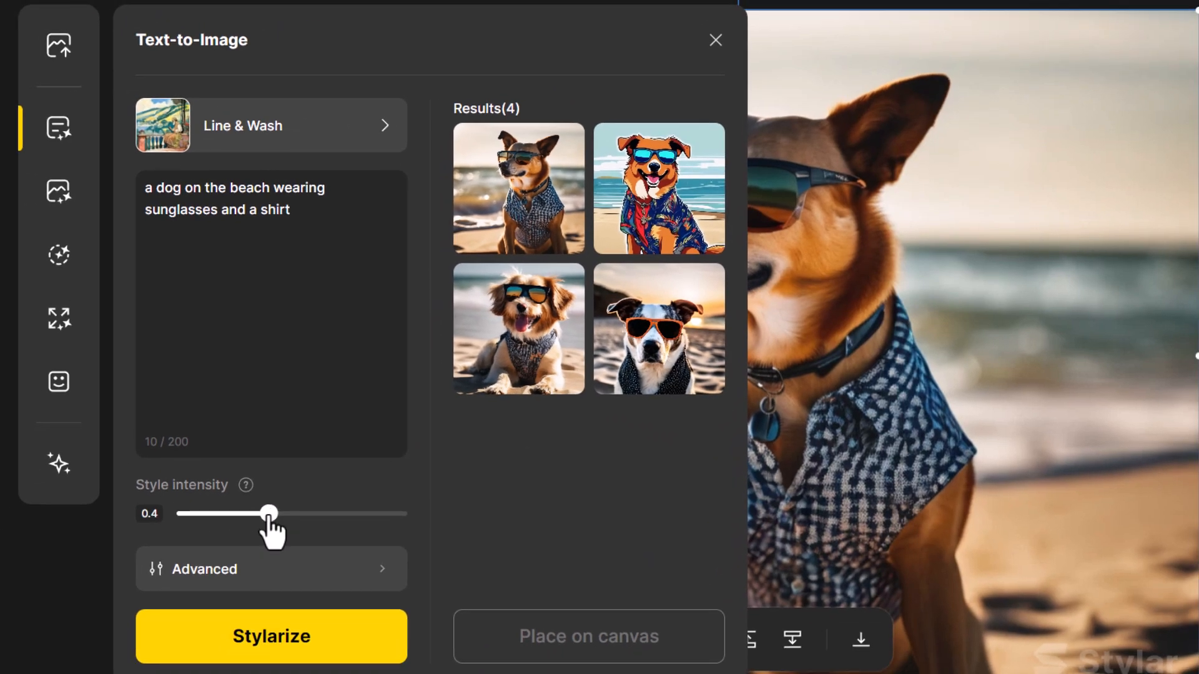
left_click_drag(270, 513, 291, 514)
Generate the Line & Wash dog images and place the pointy-eared dog in the blue shirt and blue sunglasses on the canvas
left_click(287, 658)
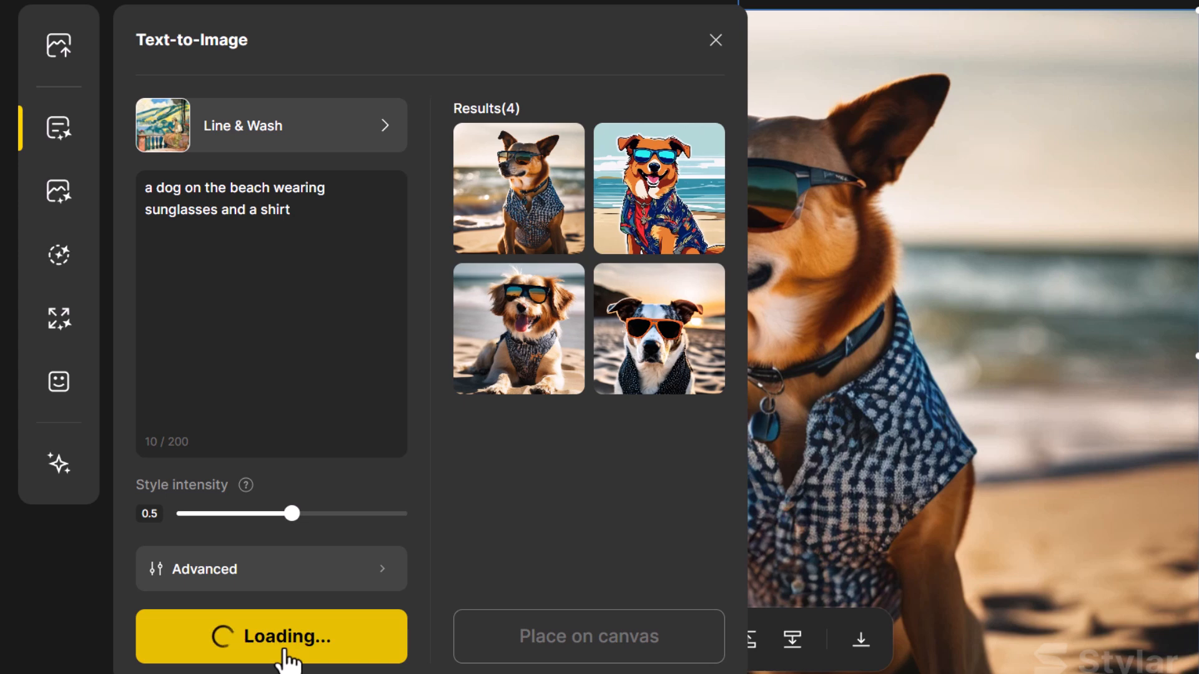
mouse_move(653, 346)
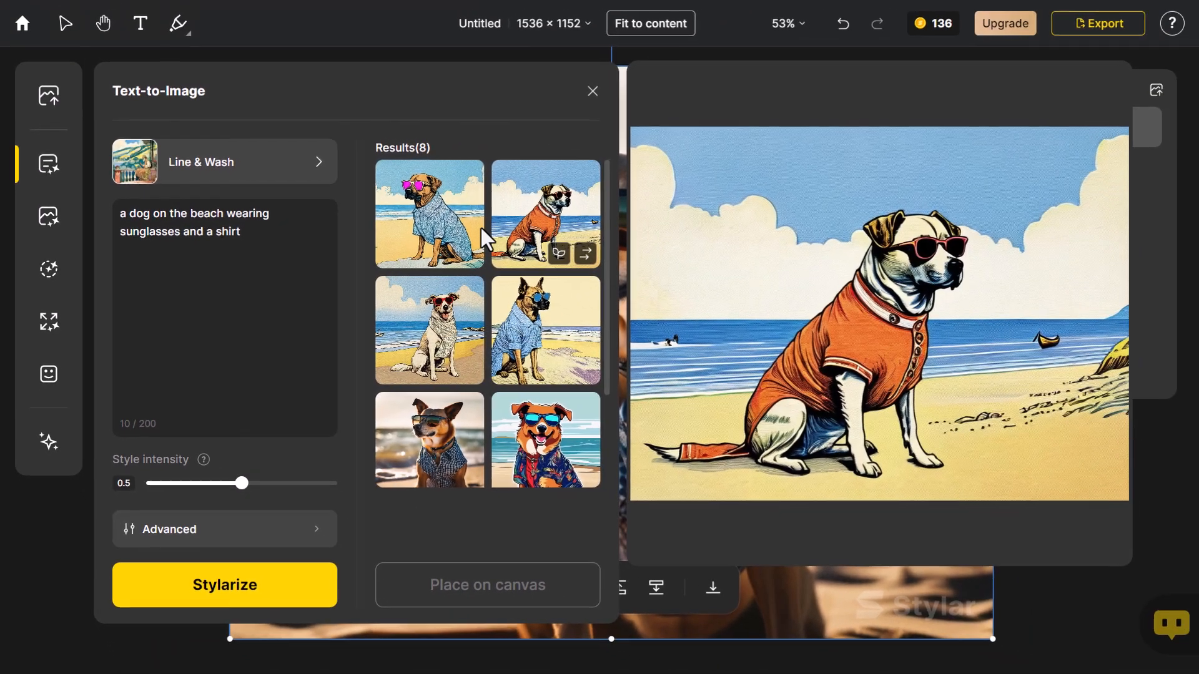
mouse_move(509, 337)
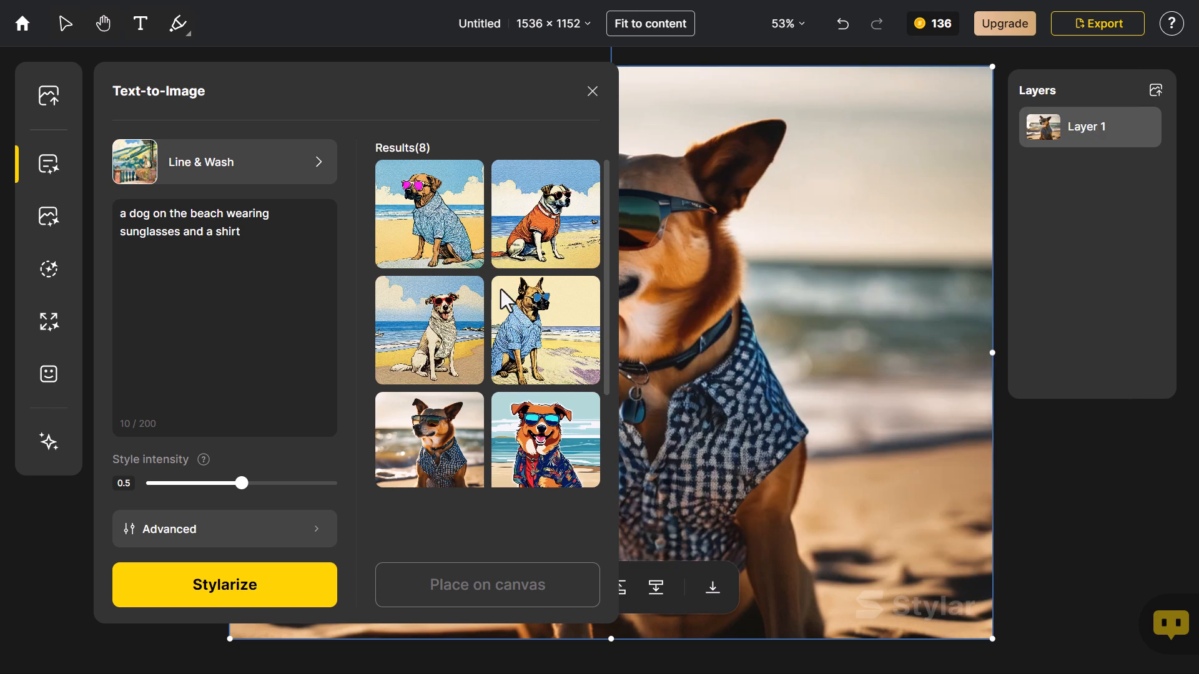
left_click(553, 331)
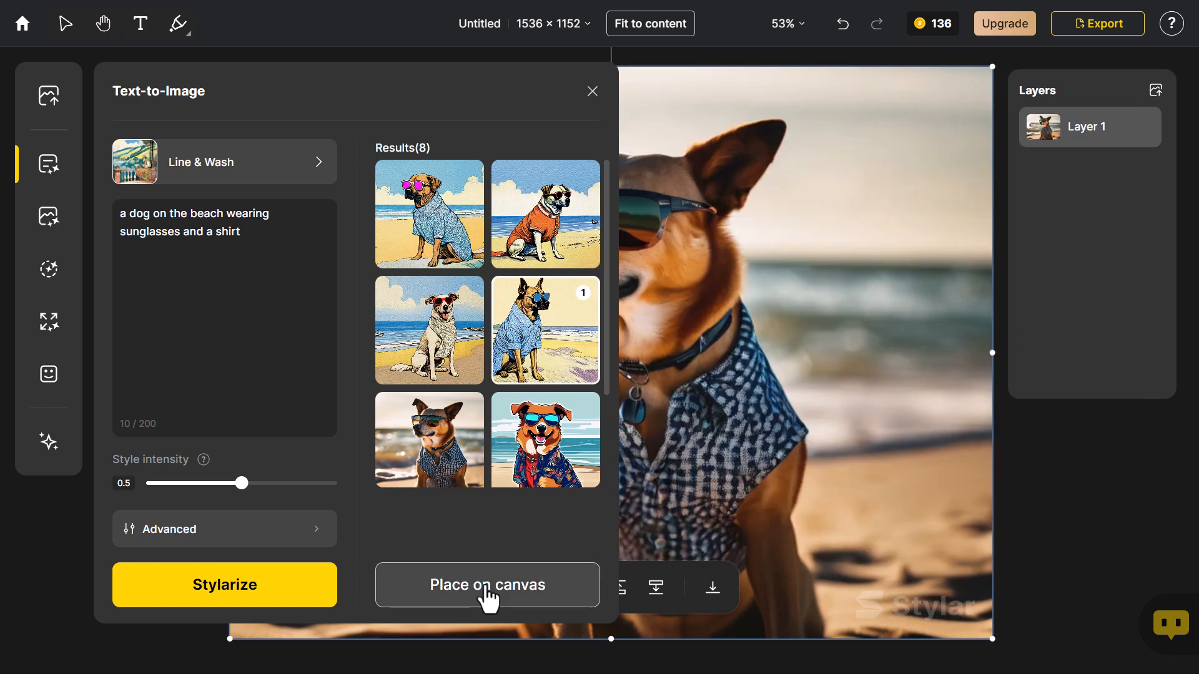
left_click(484, 592)
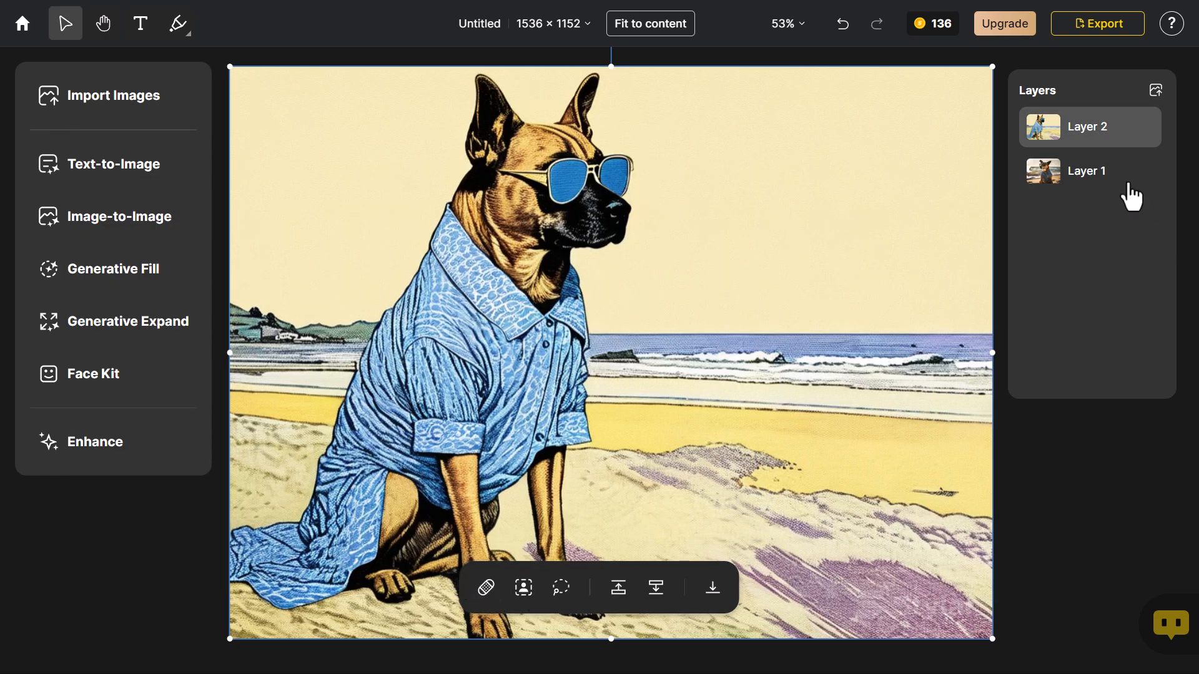
Hide Layer 2 to compare it with the photo layer beneath, and show it again
left_click(1146, 128)
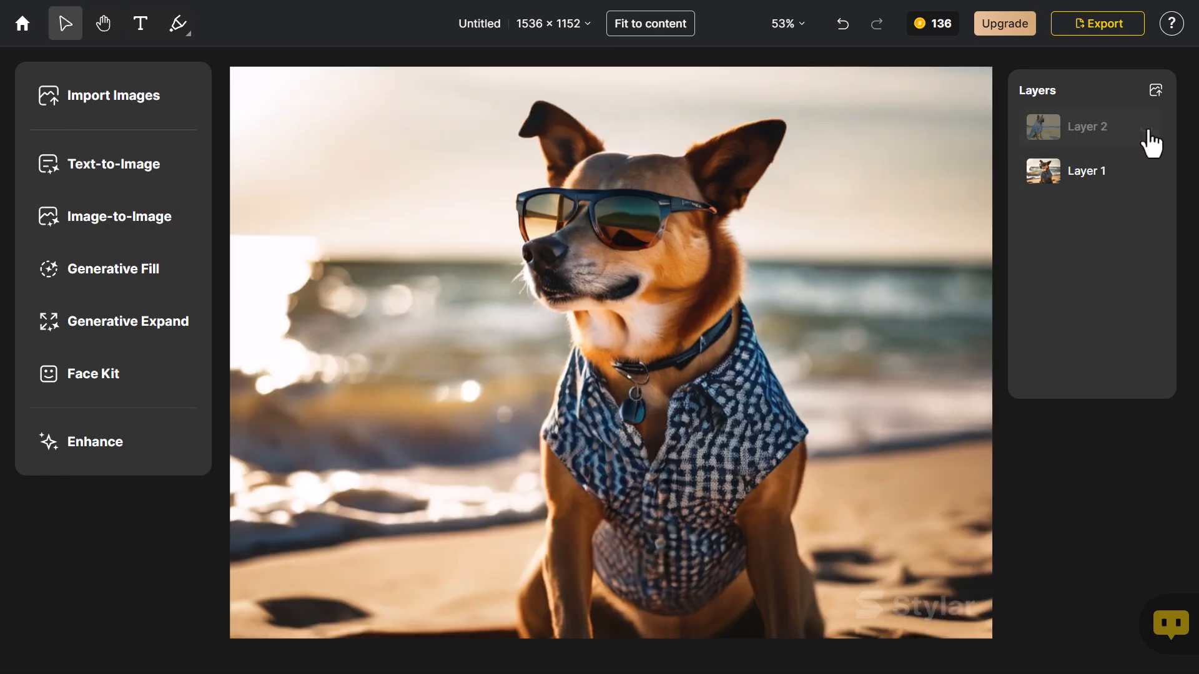
left_click(1146, 128)
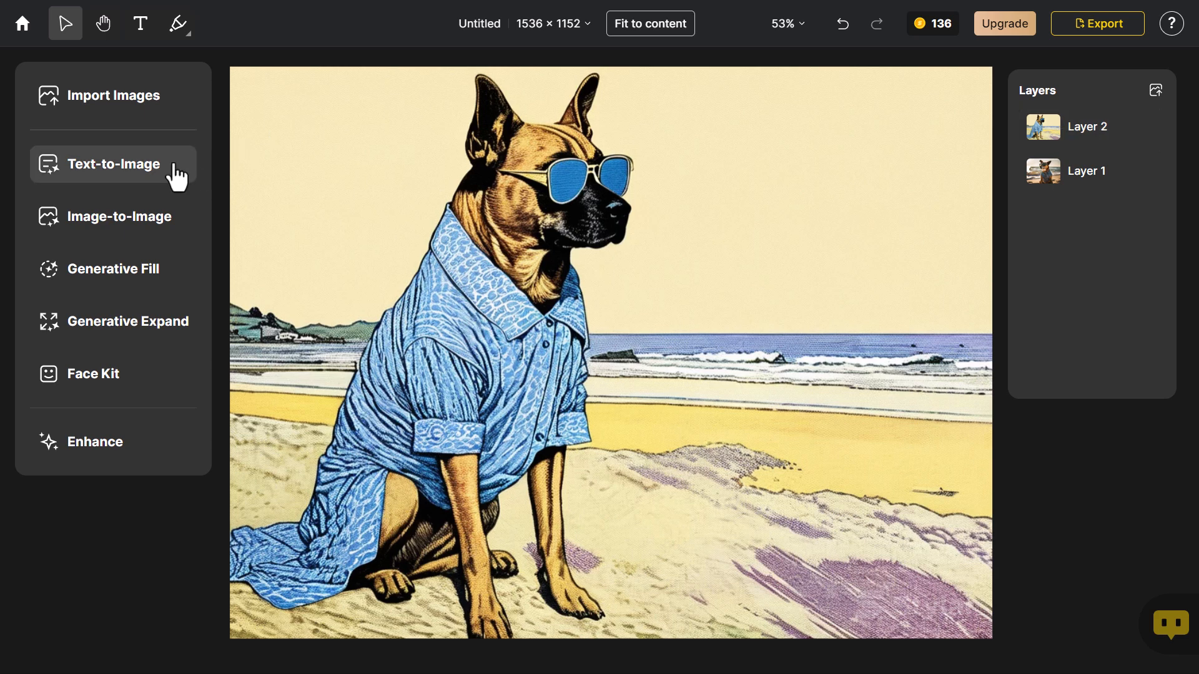
Create a custom Text-to-Image style from the uploaded dragon mural JPG in the "stylar styler" folder
left_click(138, 167)
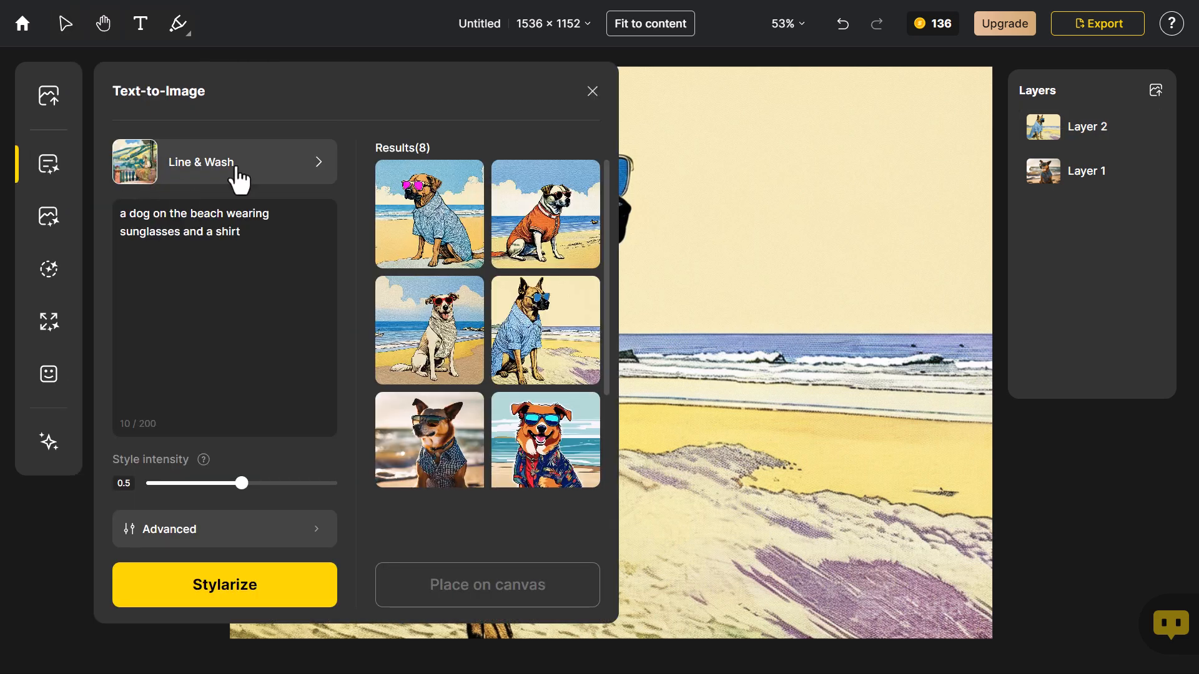
left_click(232, 169)
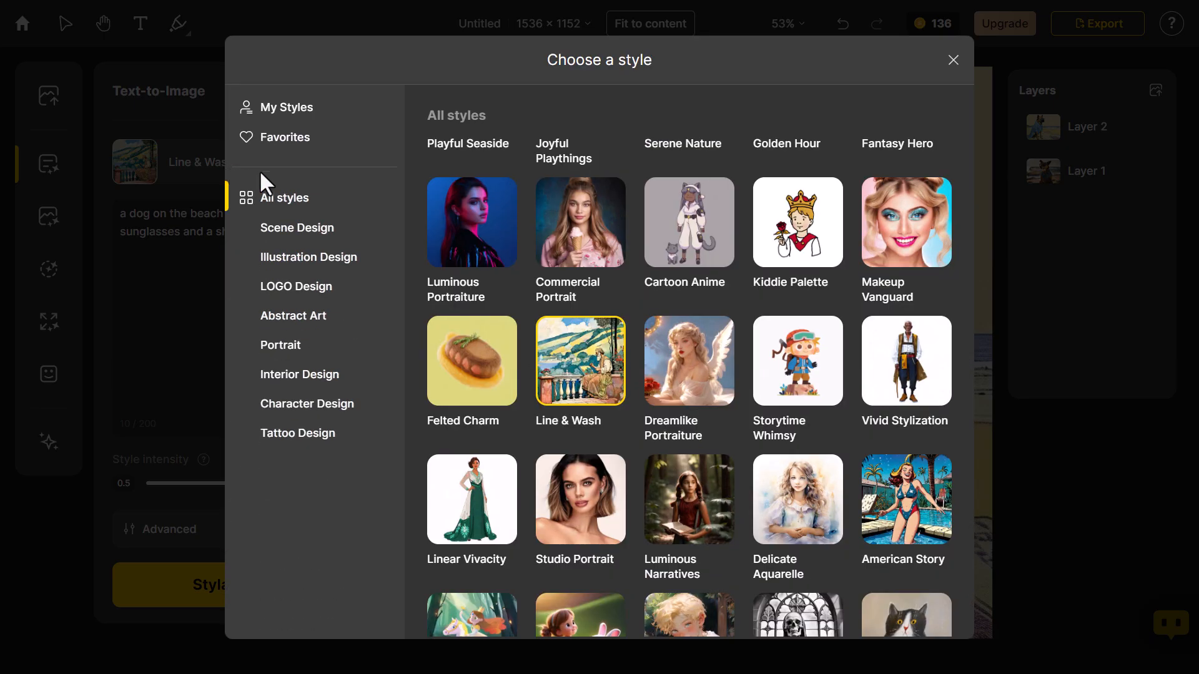
scroll(786, 531, "down", 10)
scroll(787, 531, "up", 10)
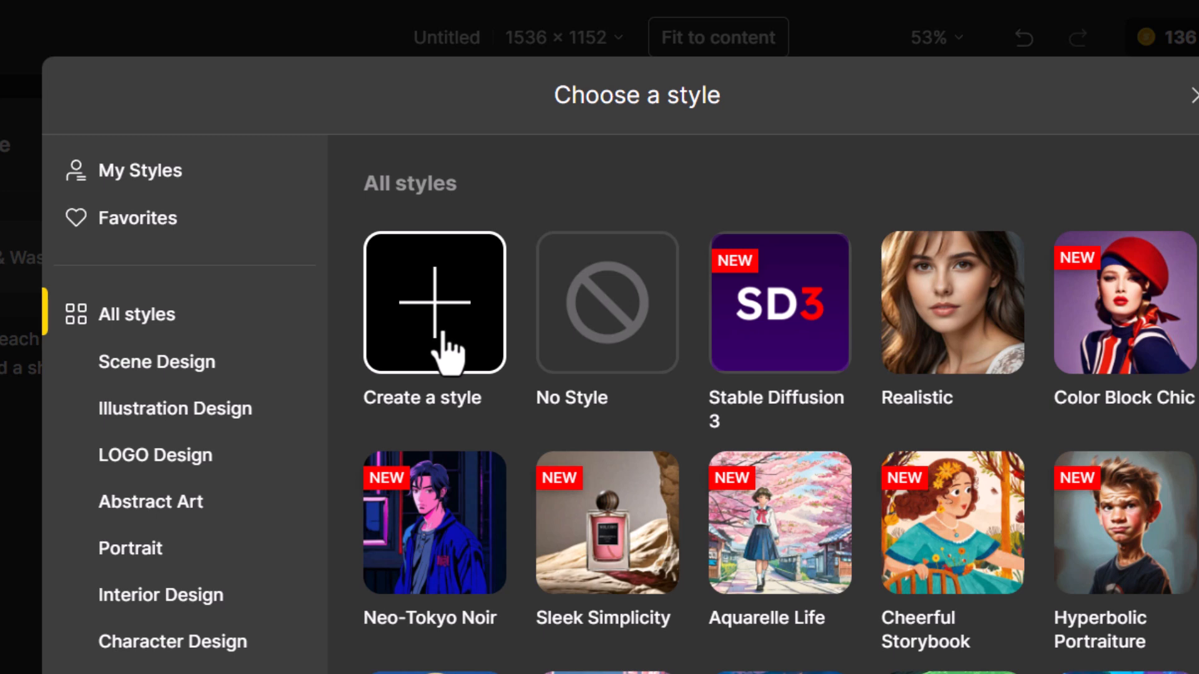
left_click(446, 353)
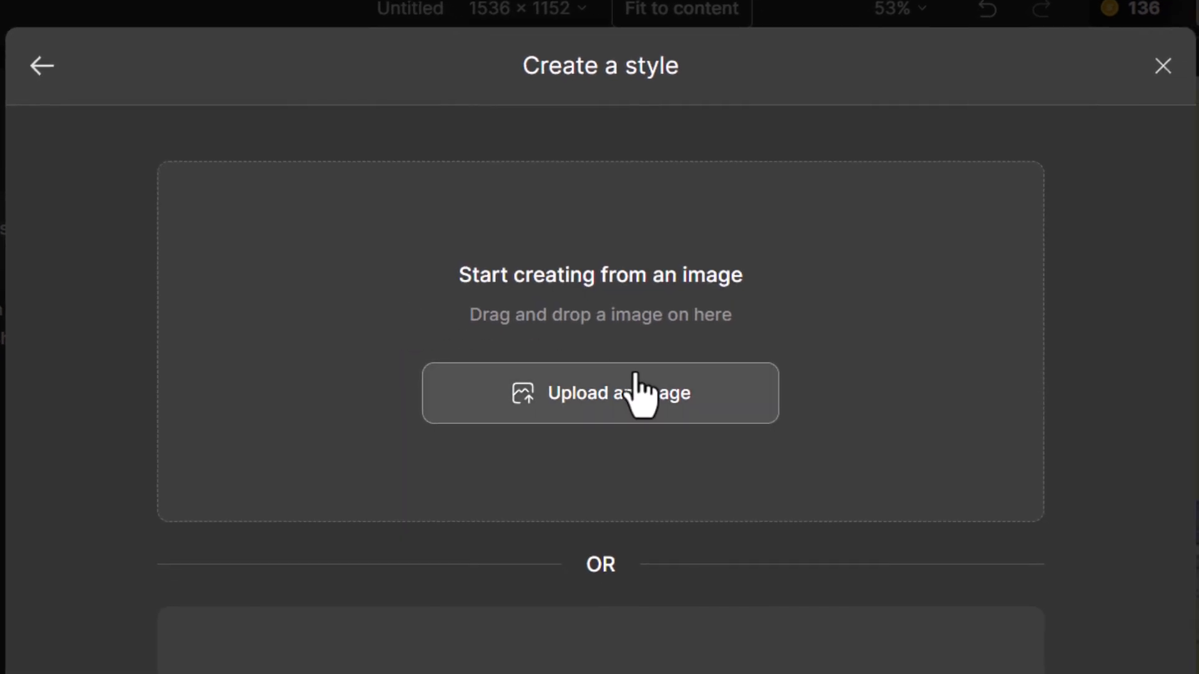
left_click(590, 399)
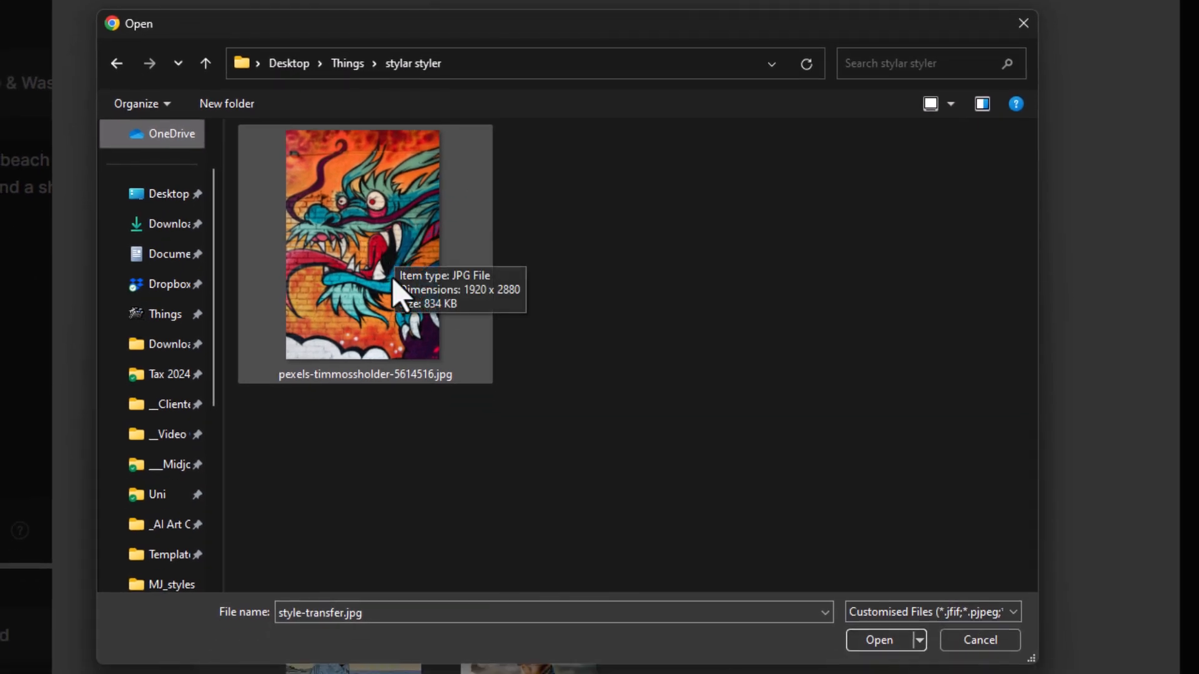
left_click(351, 262)
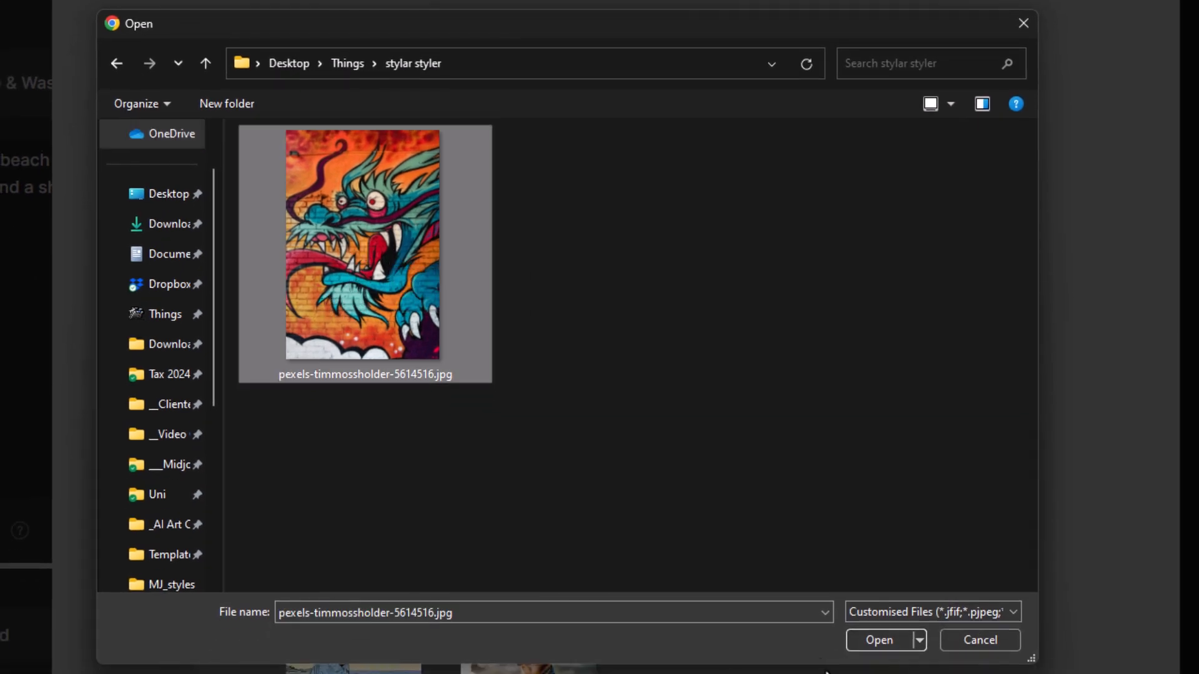
left_click(862, 641)
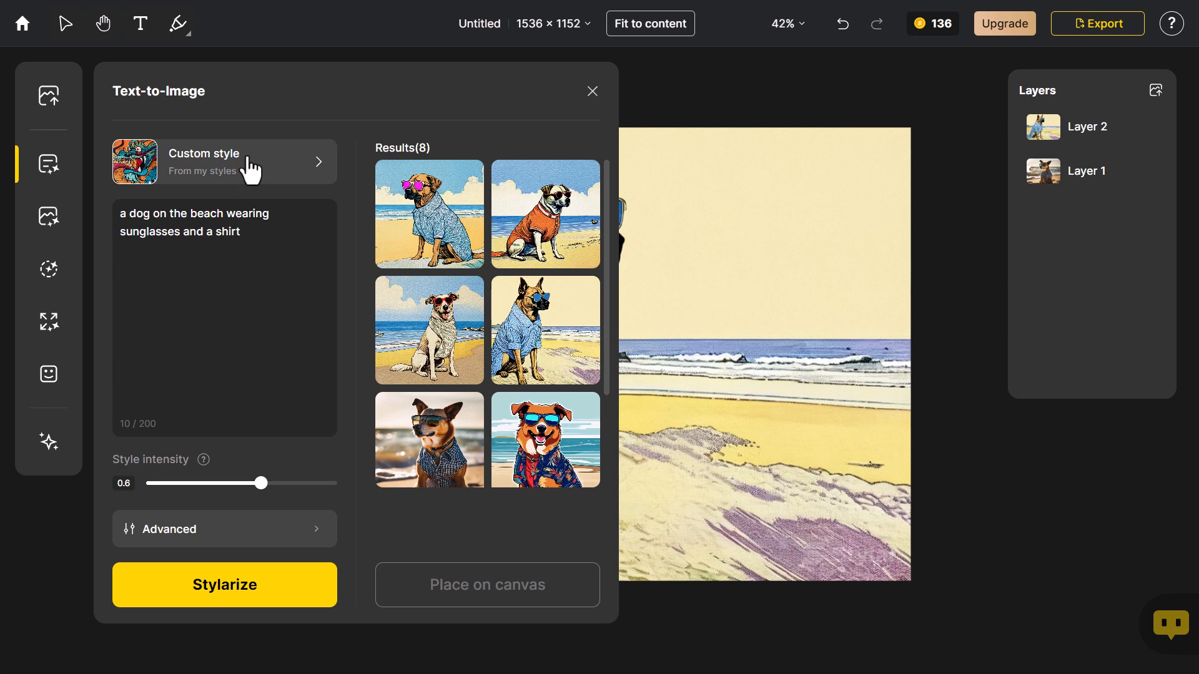
Generate dog images with the dragon mural custom style and place the one with a brick-textured orange beach on the canvas
left_click(245, 590)
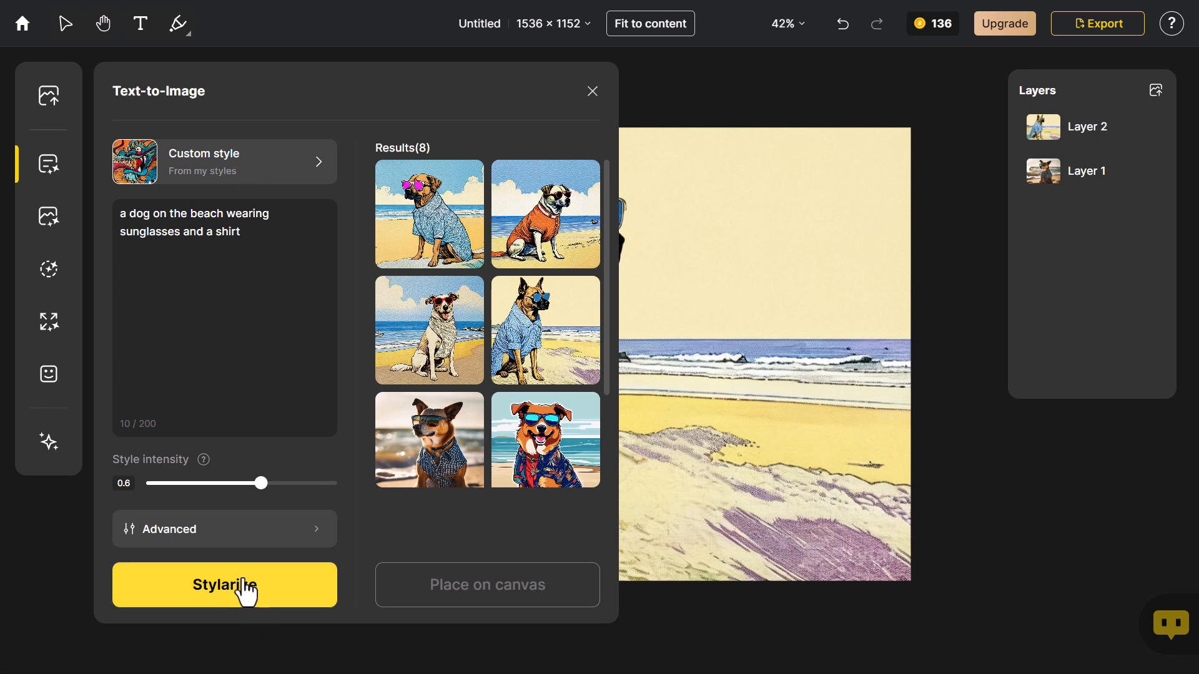
mouse_move(554, 326)
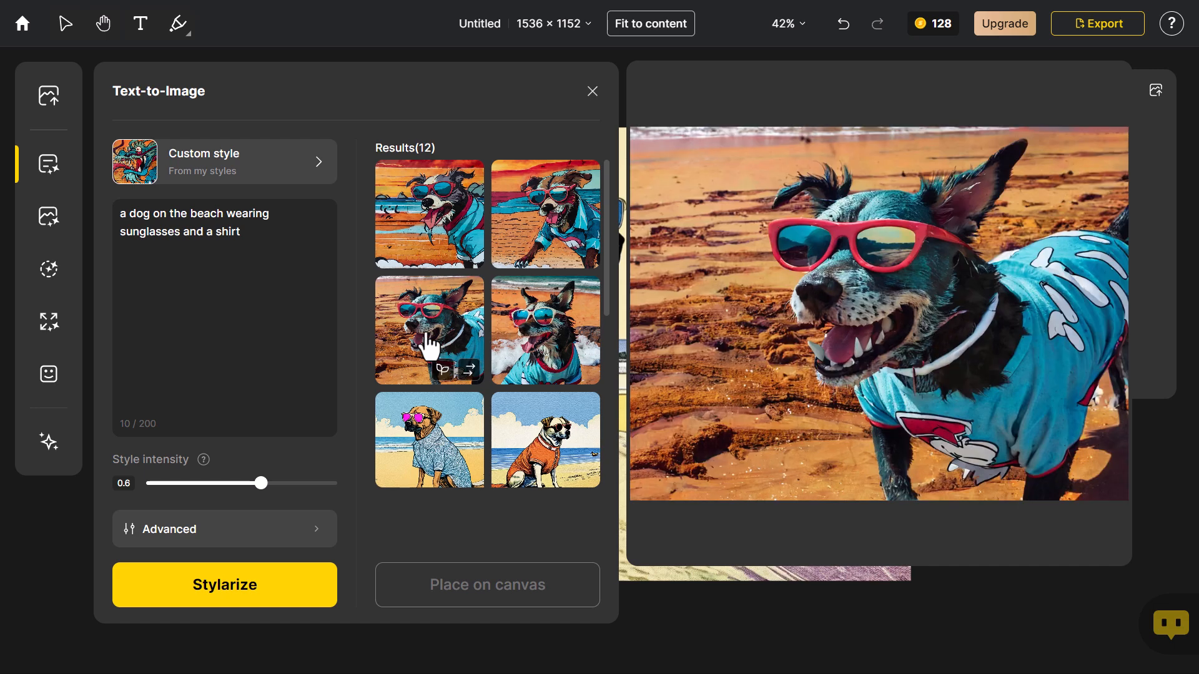
mouse_move(537, 262)
mouse_move(454, 214)
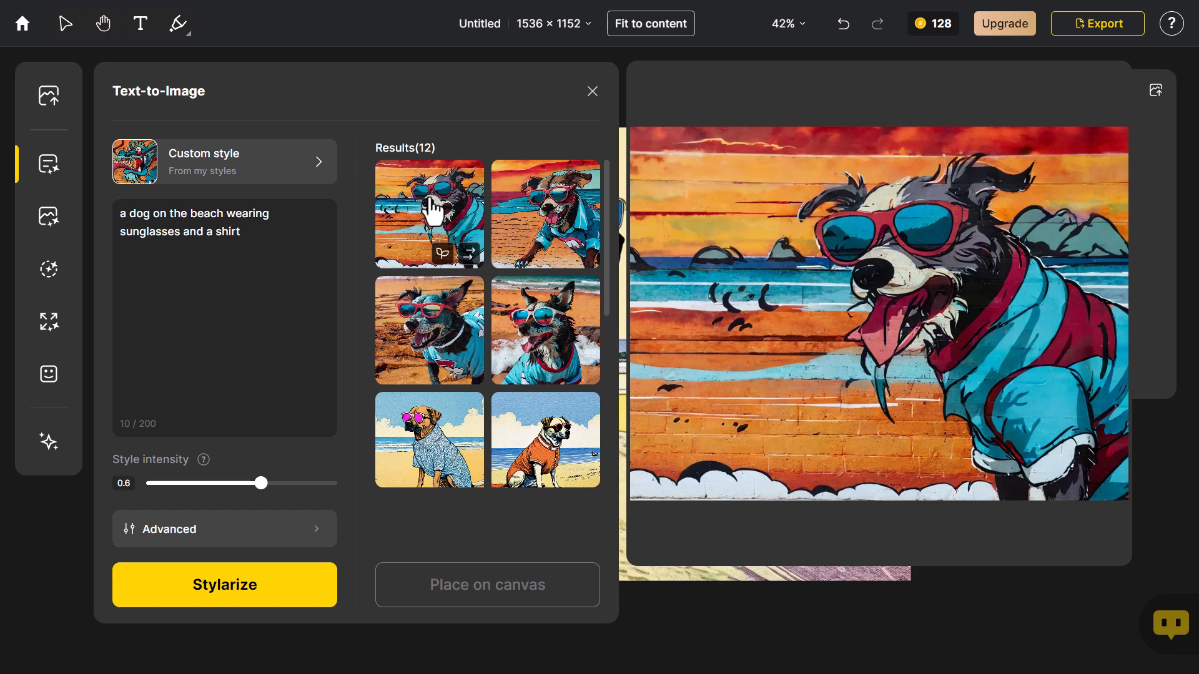
left_click(454, 223)
left_click(532, 605)
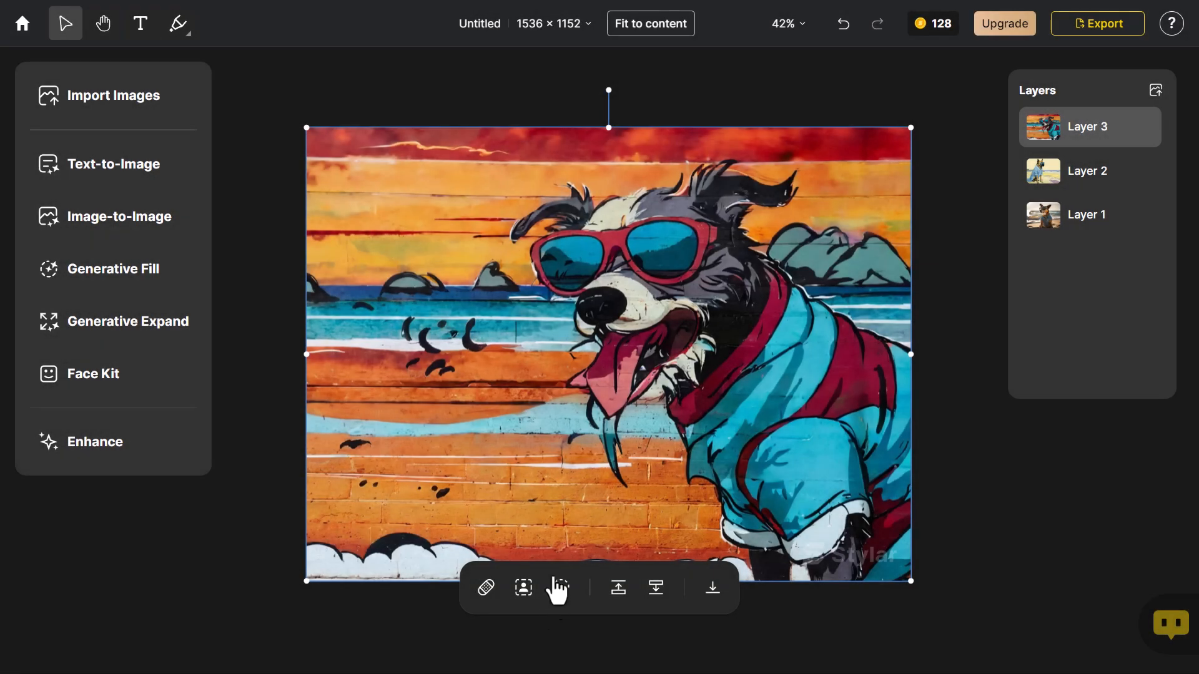
Reopen Text-to-Image and lower the style intensity of the custom style
left_click(158, 183)
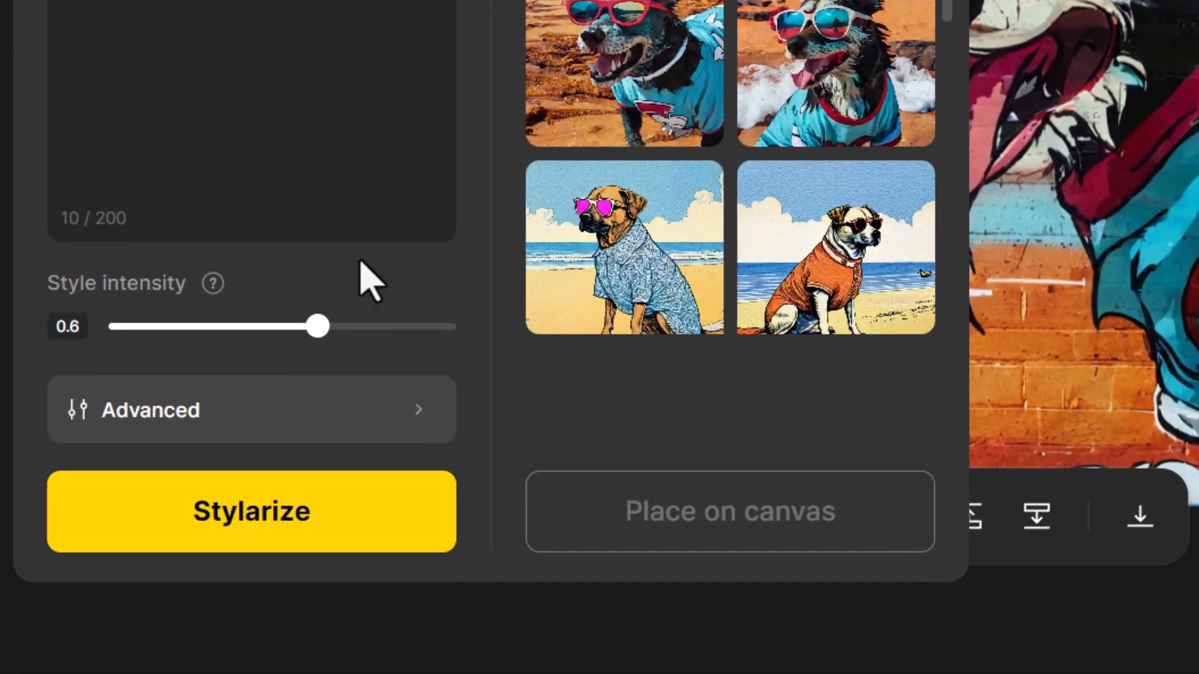
left_click_drag(318, 326, 168, 326)
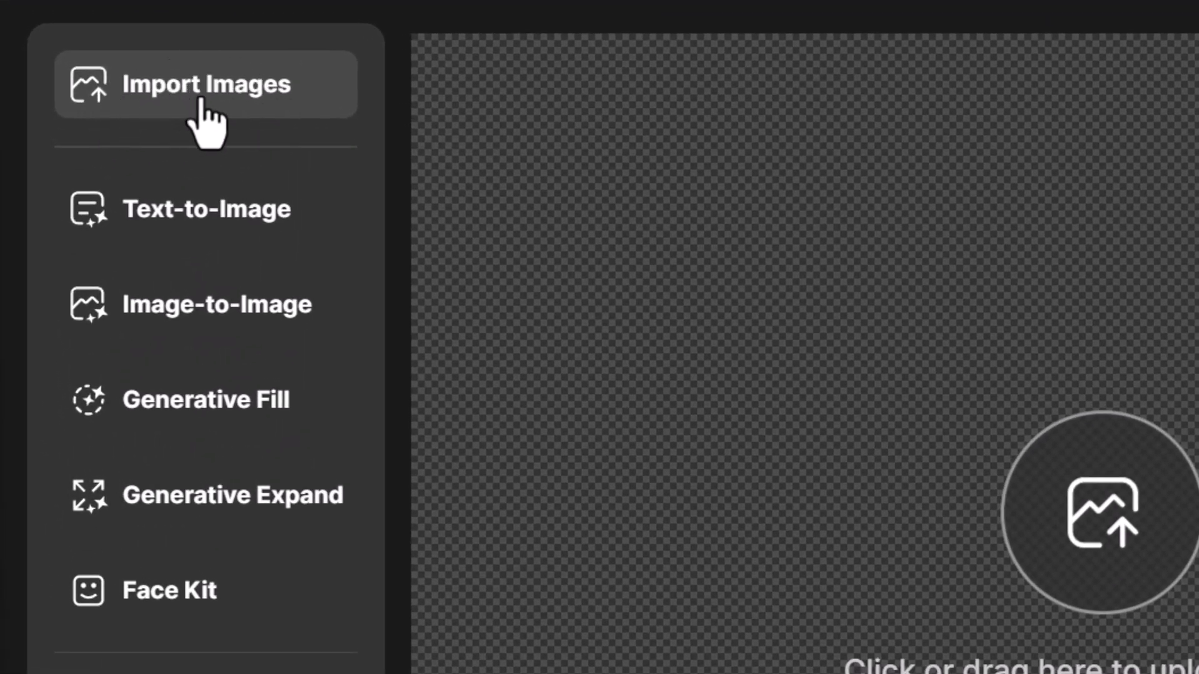
Import the photo pexels-olly-3777952.jpg of the man in the red shirt onto the empty canvas
left_click(201, 100)
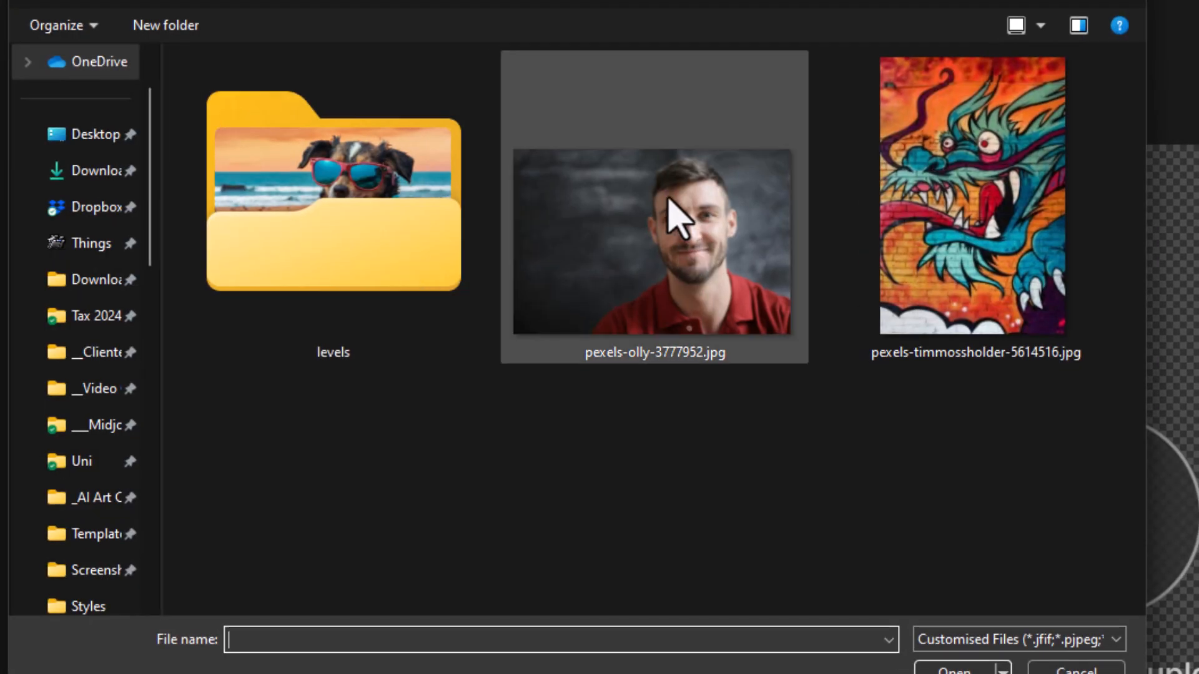
left_click(683, 250)
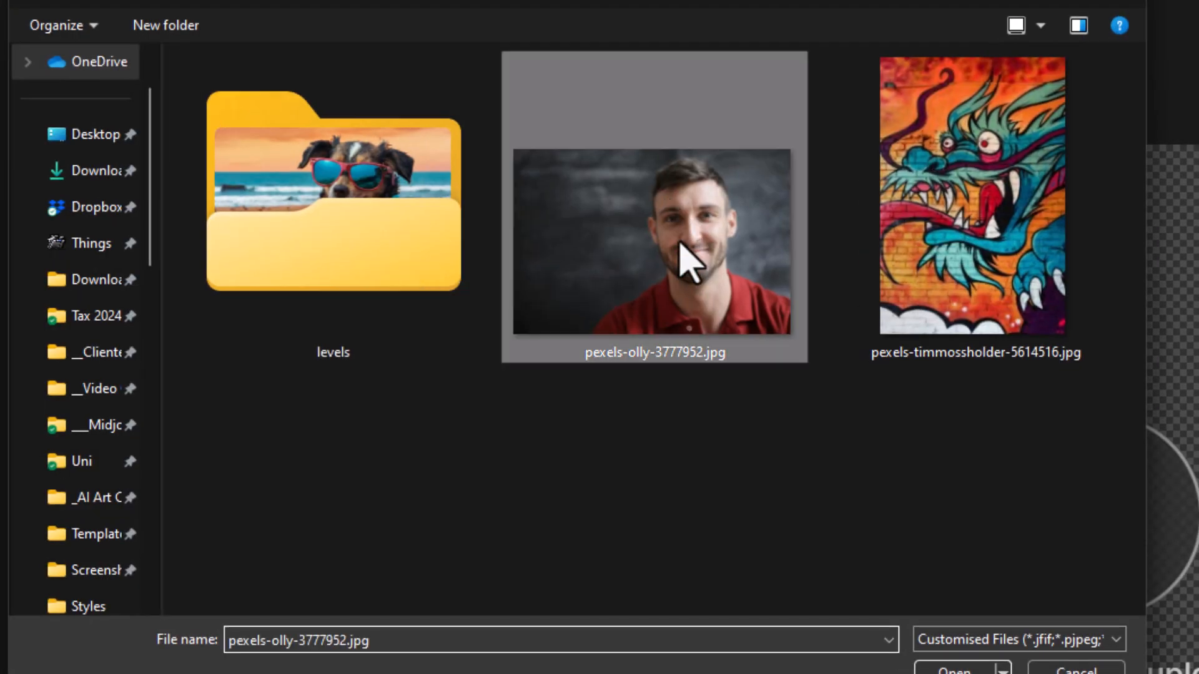
left_click(961, 669)
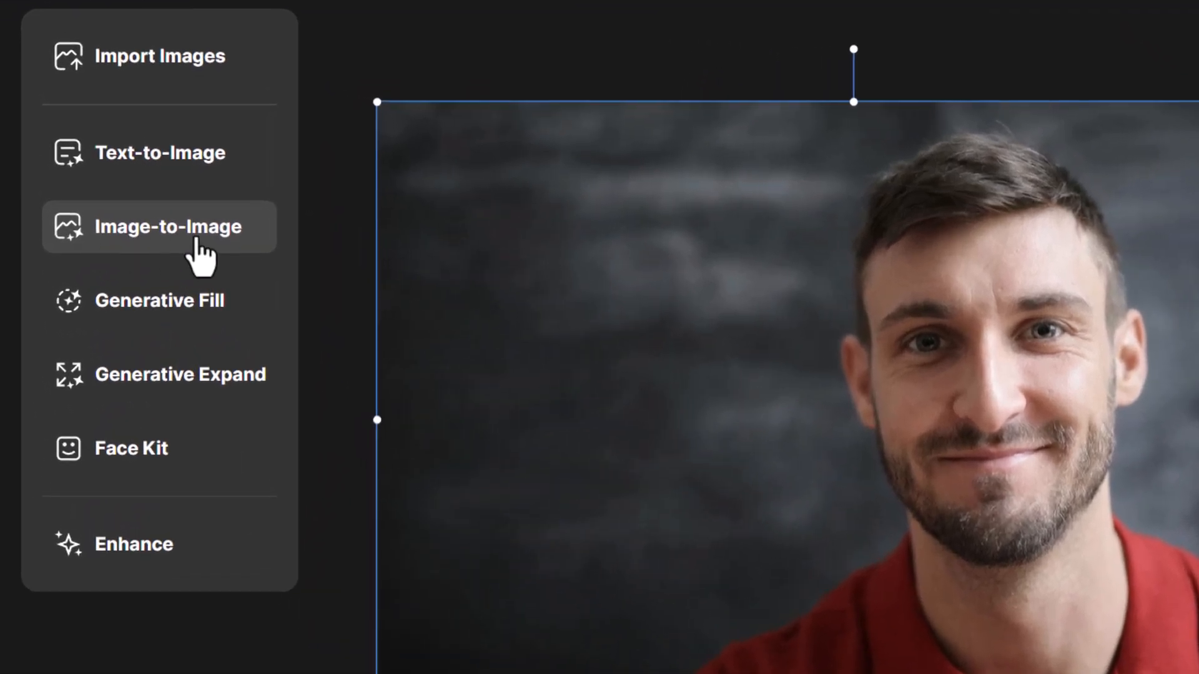
Stylize the photo with Image-to-Image in the Digital Ukiyo-e style and place the result with the red-orange city background on the canvas
left_click(198, 256)
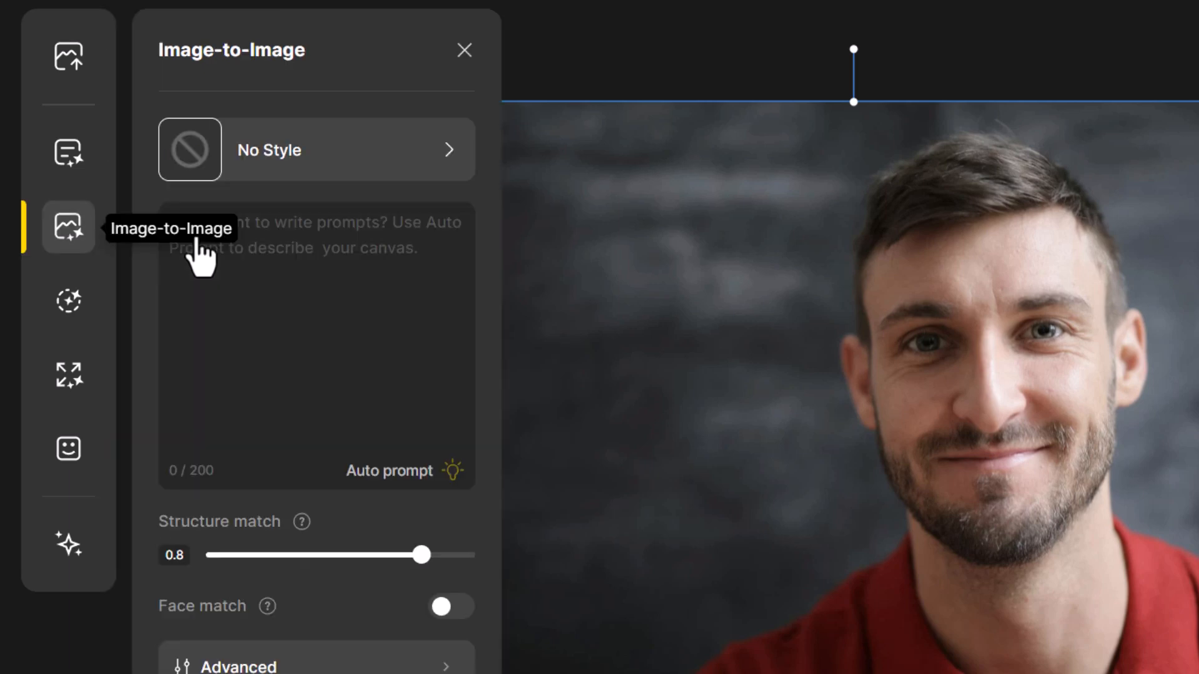
left_click(298, 175)
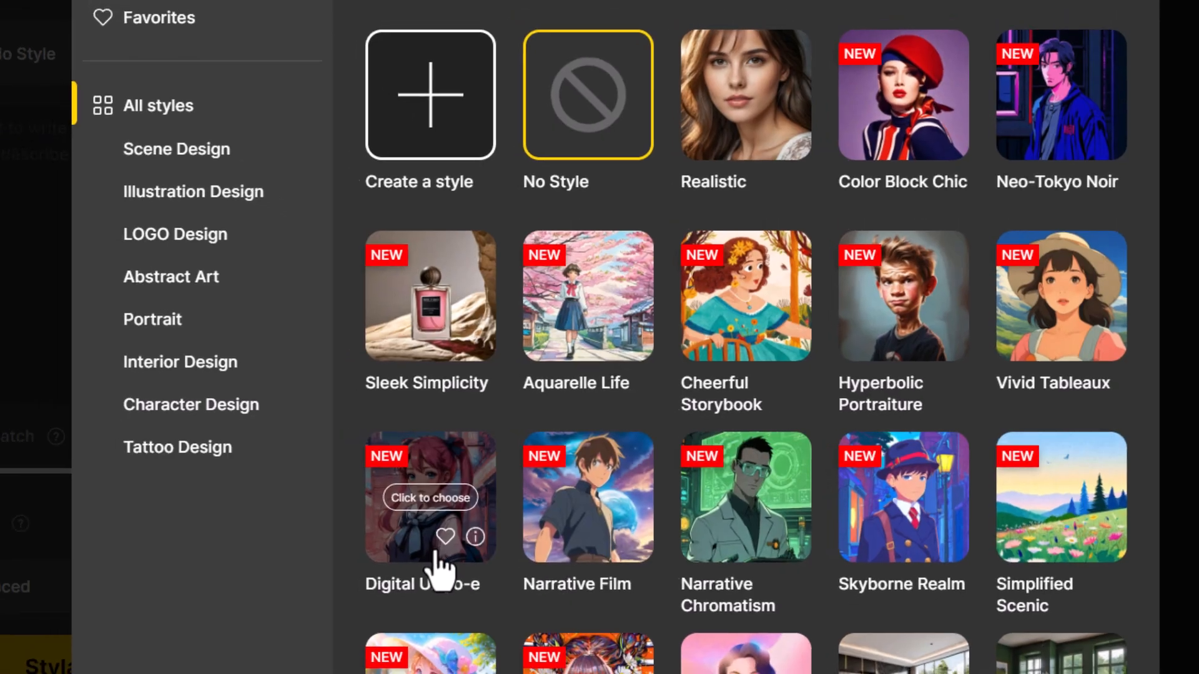
left_click(412, 559)
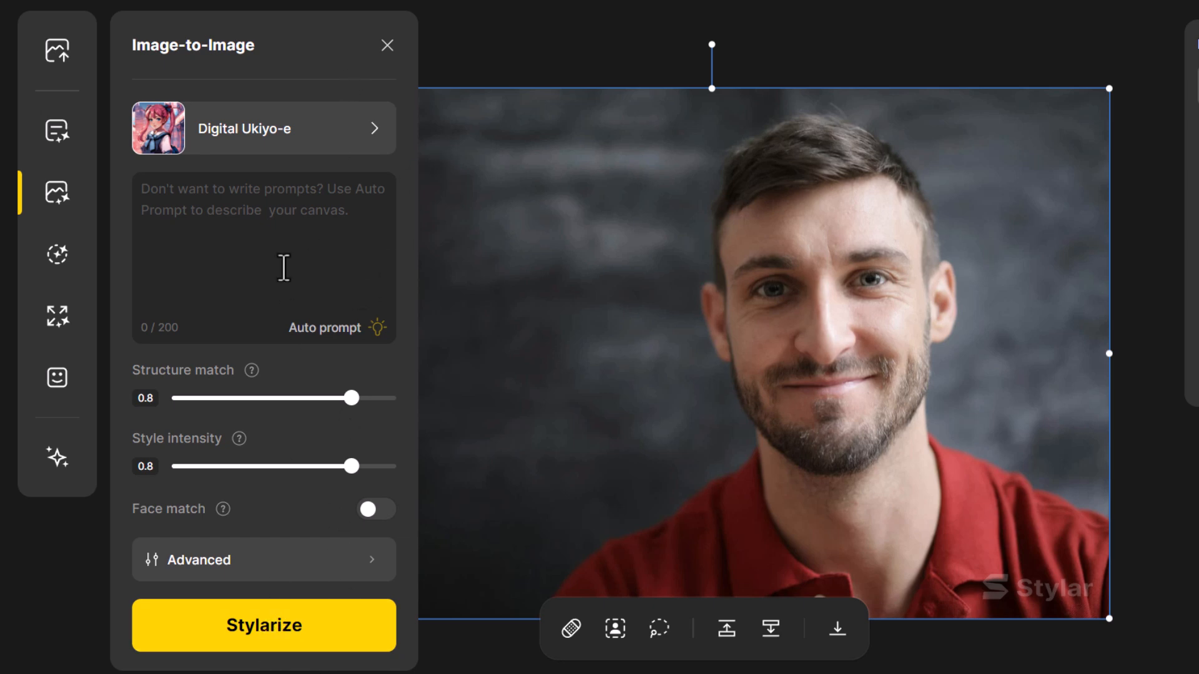
left_click(361, 627)
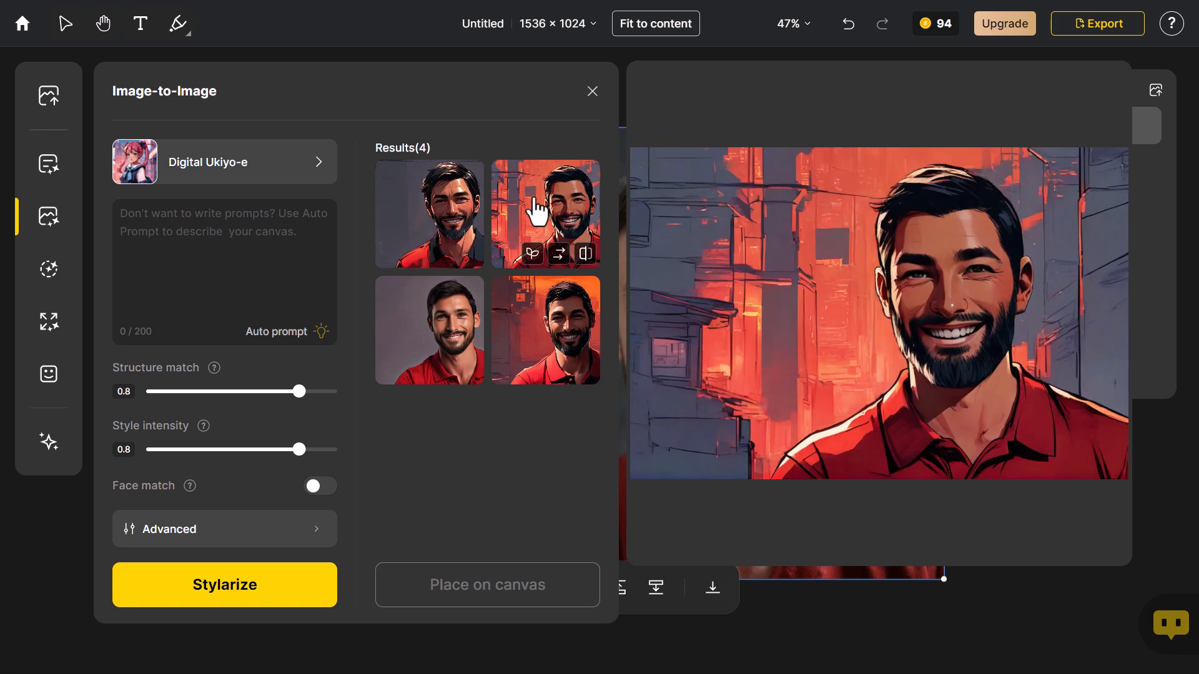
left_click(531, 219)
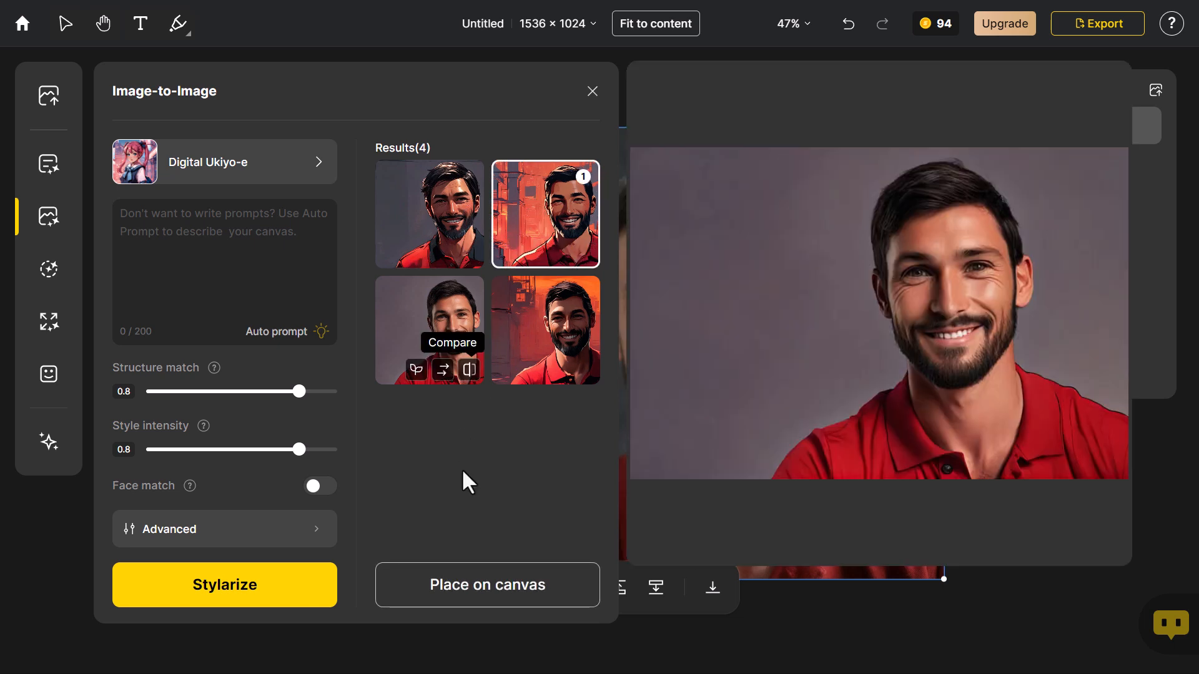
left_click(493, 585)
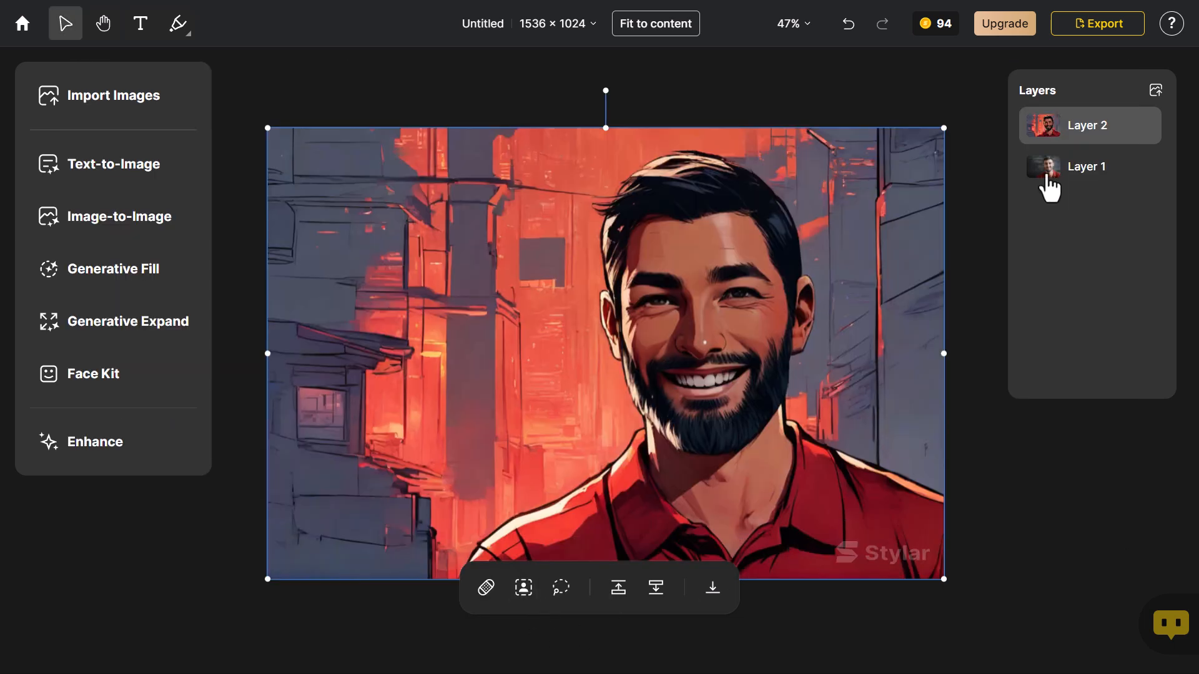
Toggle Layer 2's visibility to compare it with the original photo, and leave it hidden
mouse_move(1146, 127)
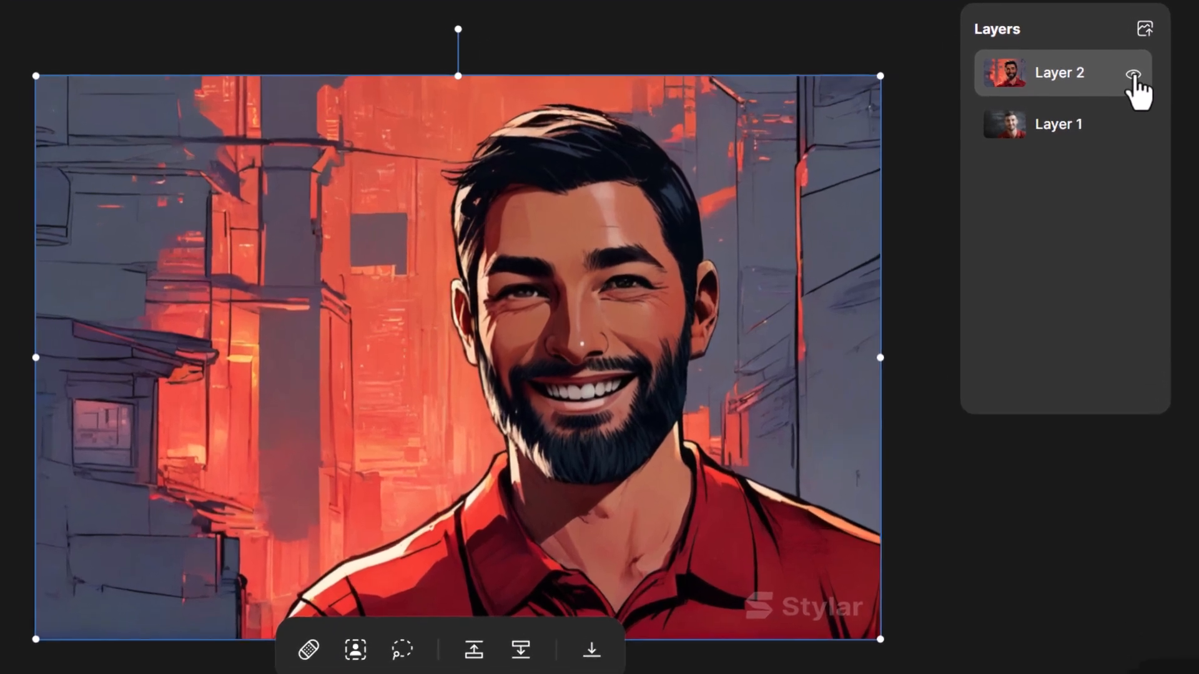
left_click(1132, 74)
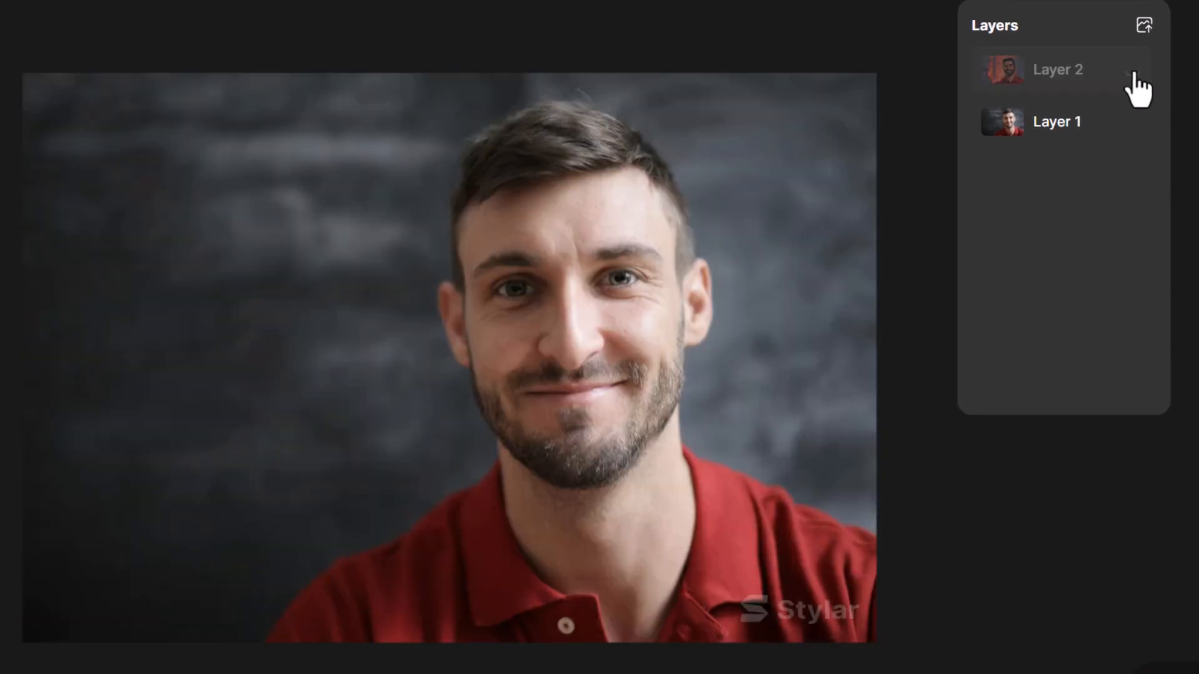
left_click(1133, 73)
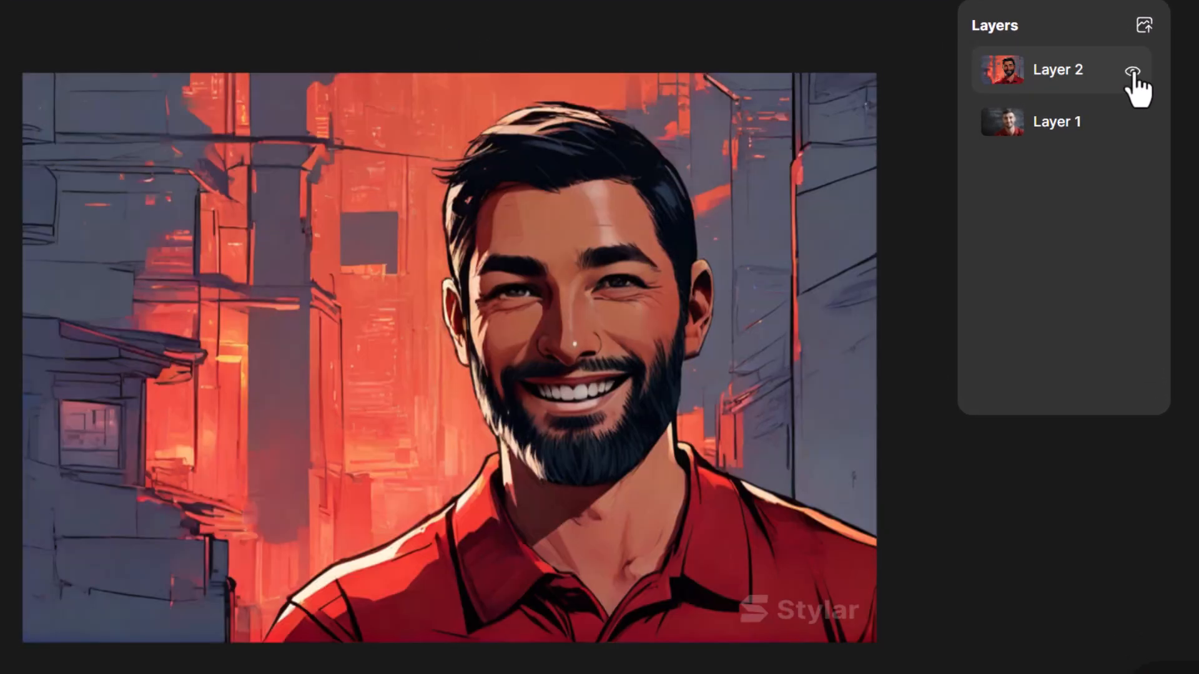
left_click(1132, 74)
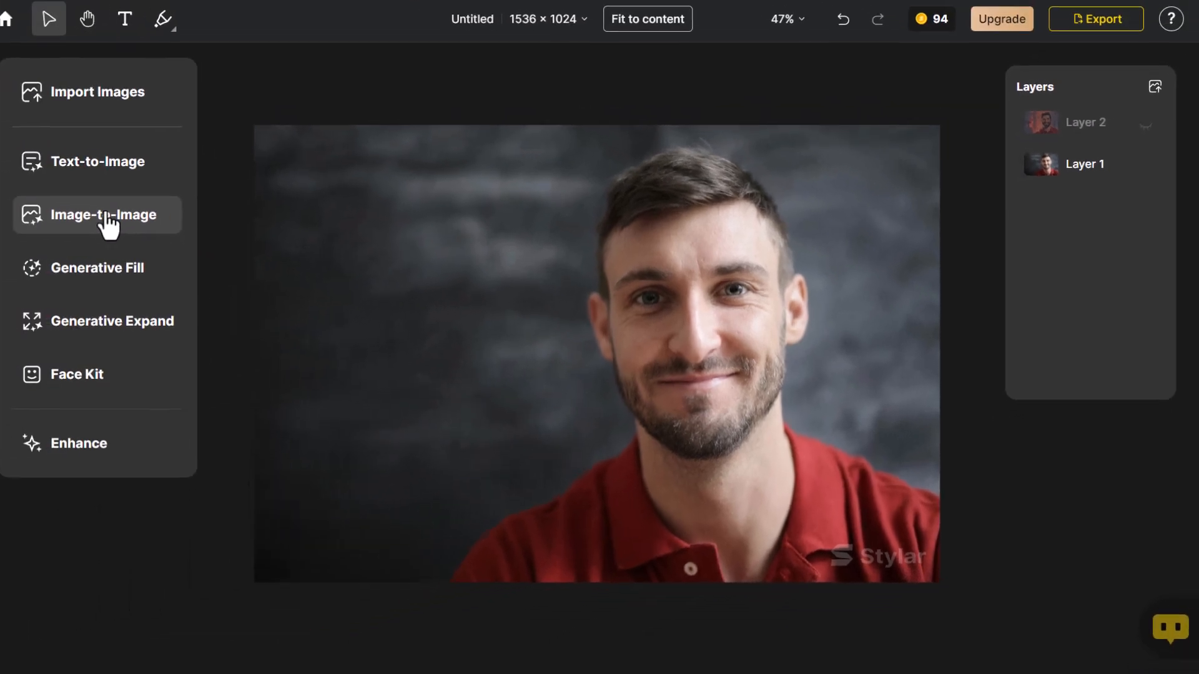
Restylize the photo with structure match 0.9 and style intensity 0.6, and place the brown-haired result with the plain dark background on the canvas
left_click(109, 215)
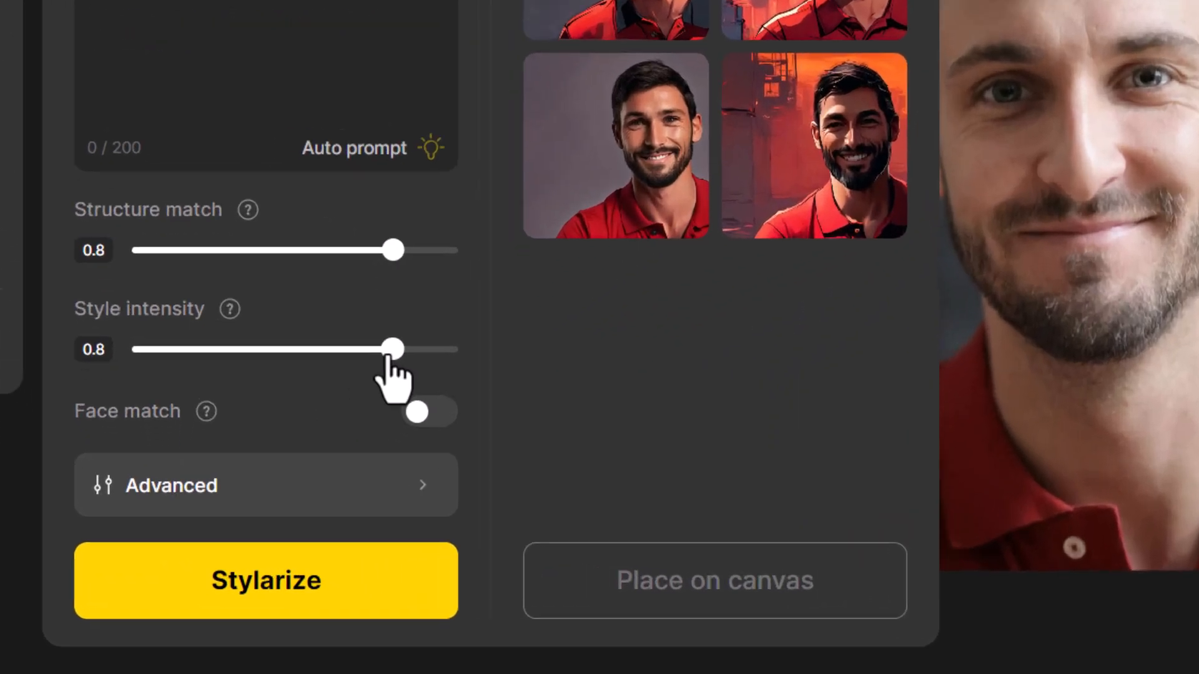
left_click_drag(300, 448, 261, 450)
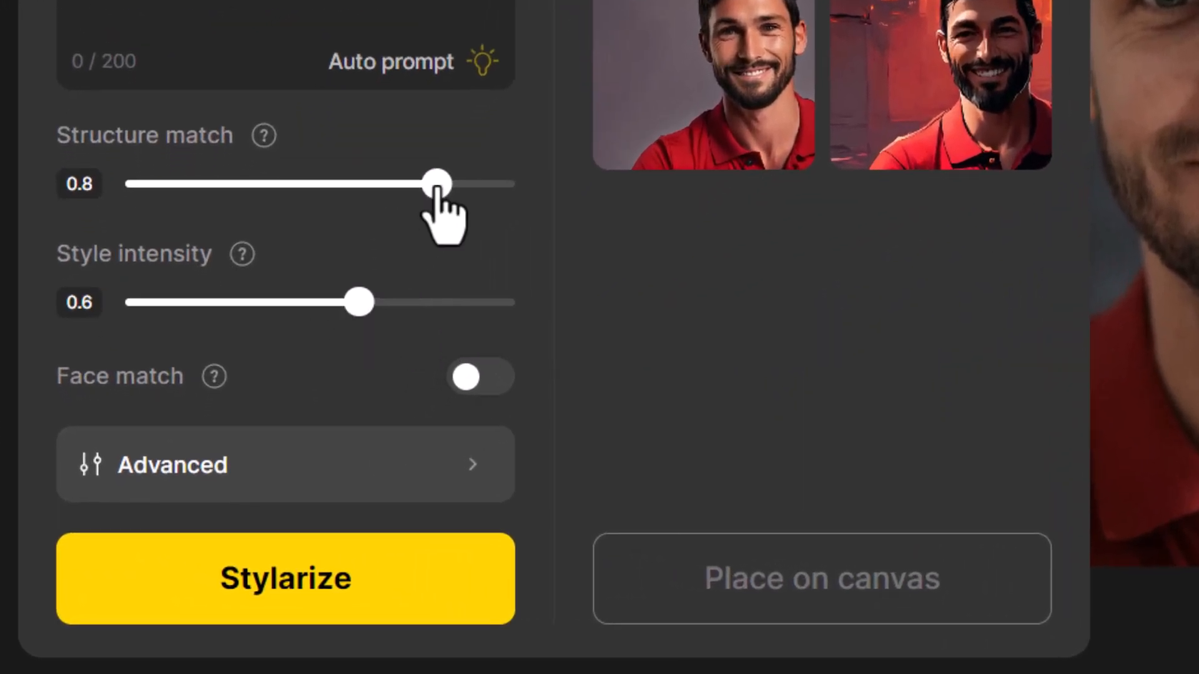
left_click(465, 187)
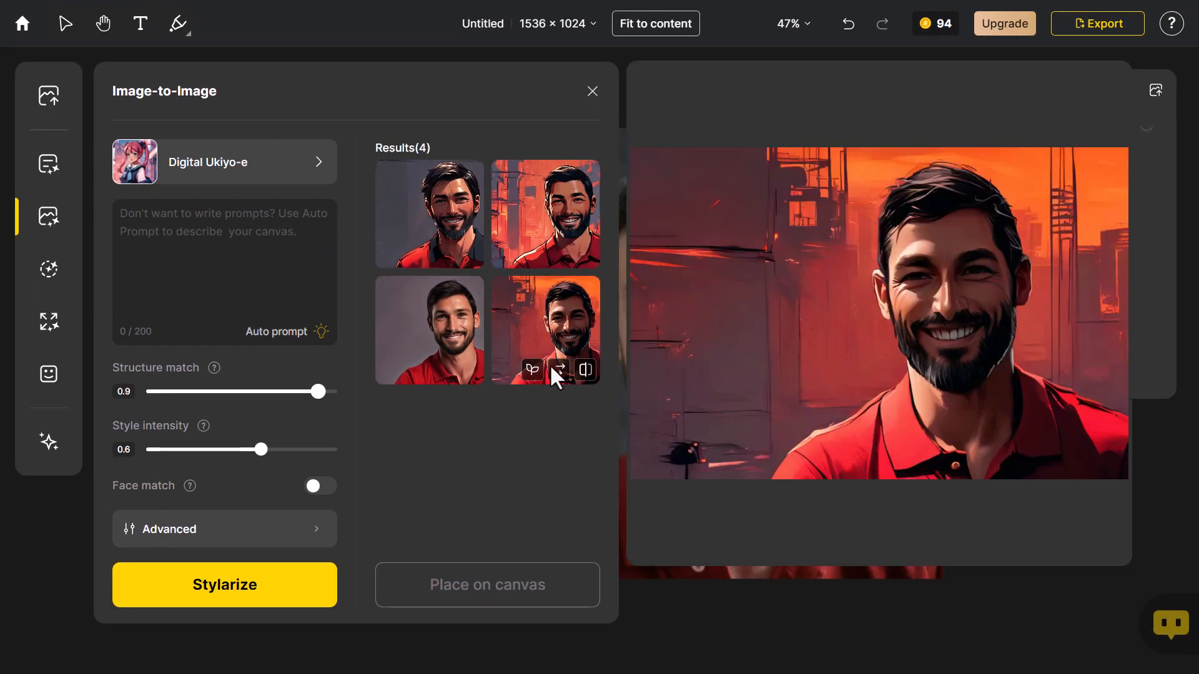
mouse_move(469, 304)
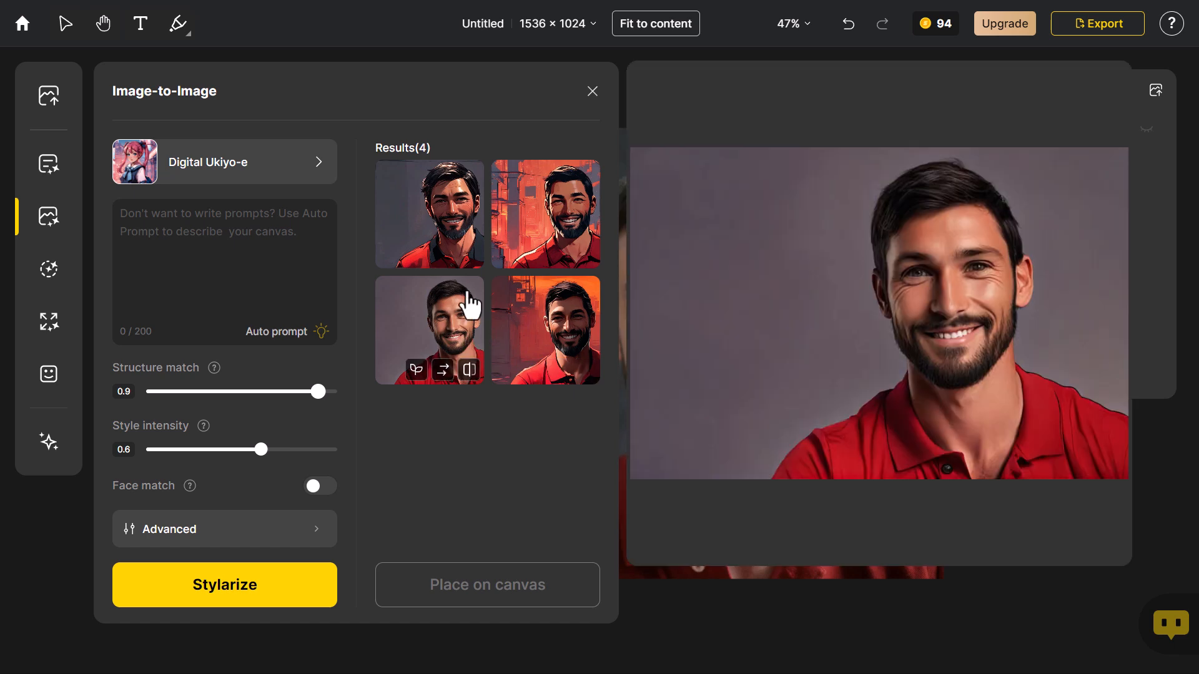
left_click(253, 598)
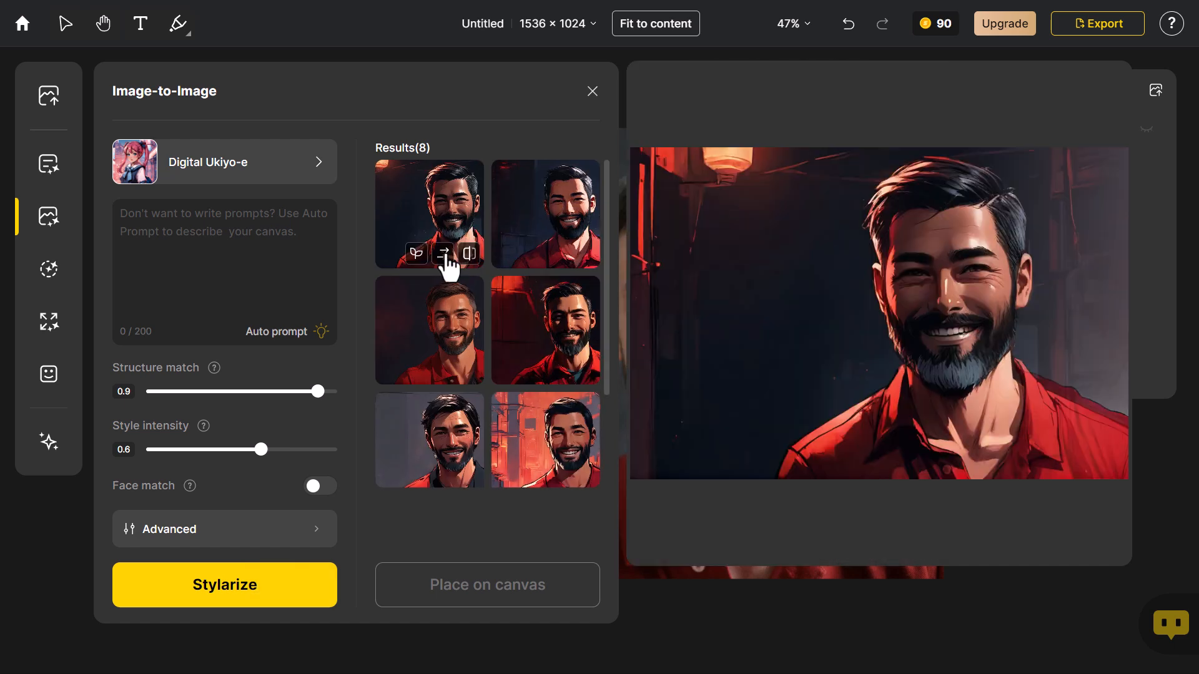
left_click(447, 312)
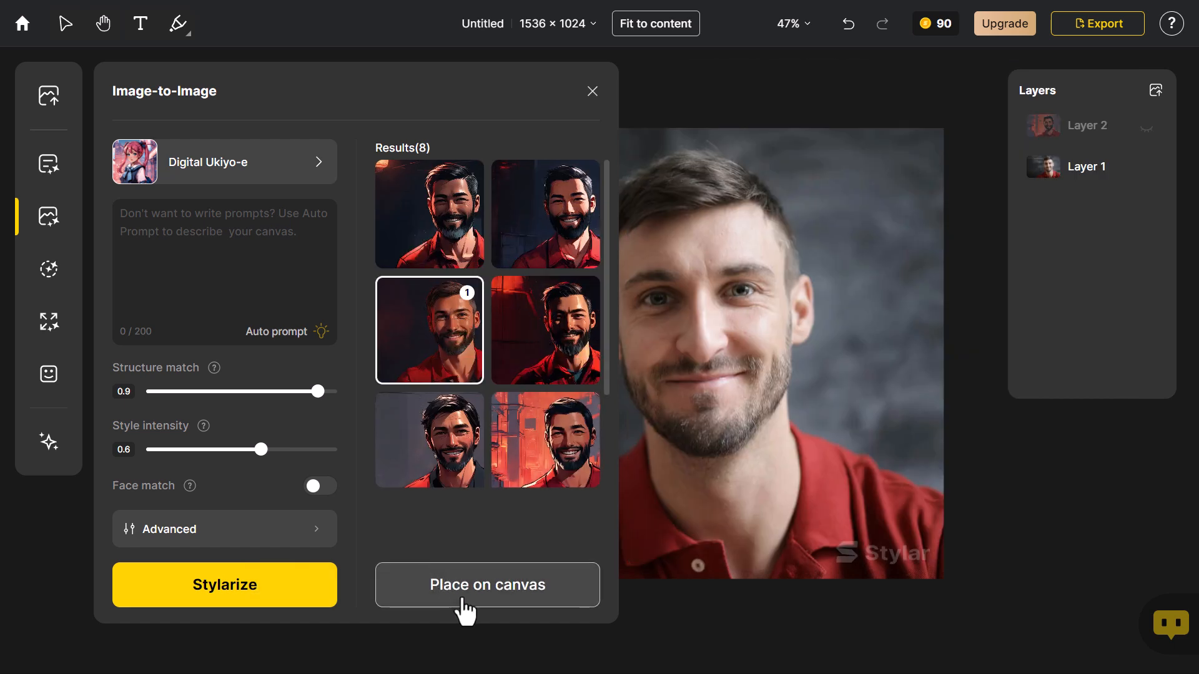
left_click(465, 600)
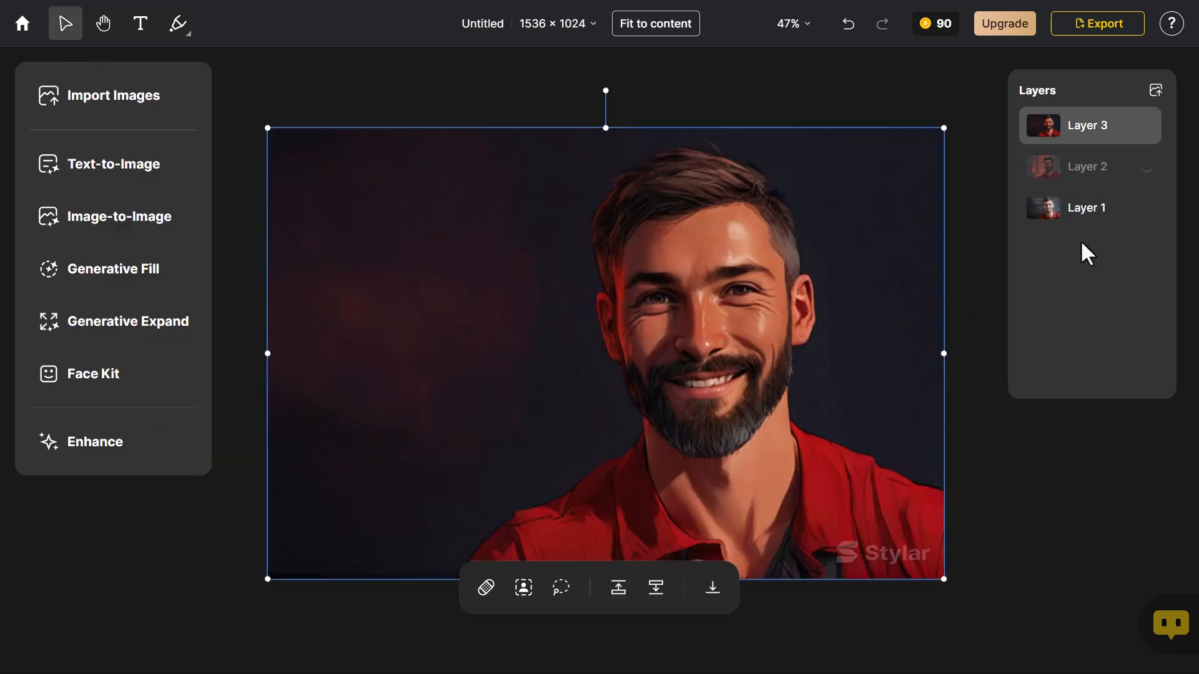
Hide and show Layer 3 repeatedly to compare it with the original photo, leaving it shown
left_click(1147, 128)
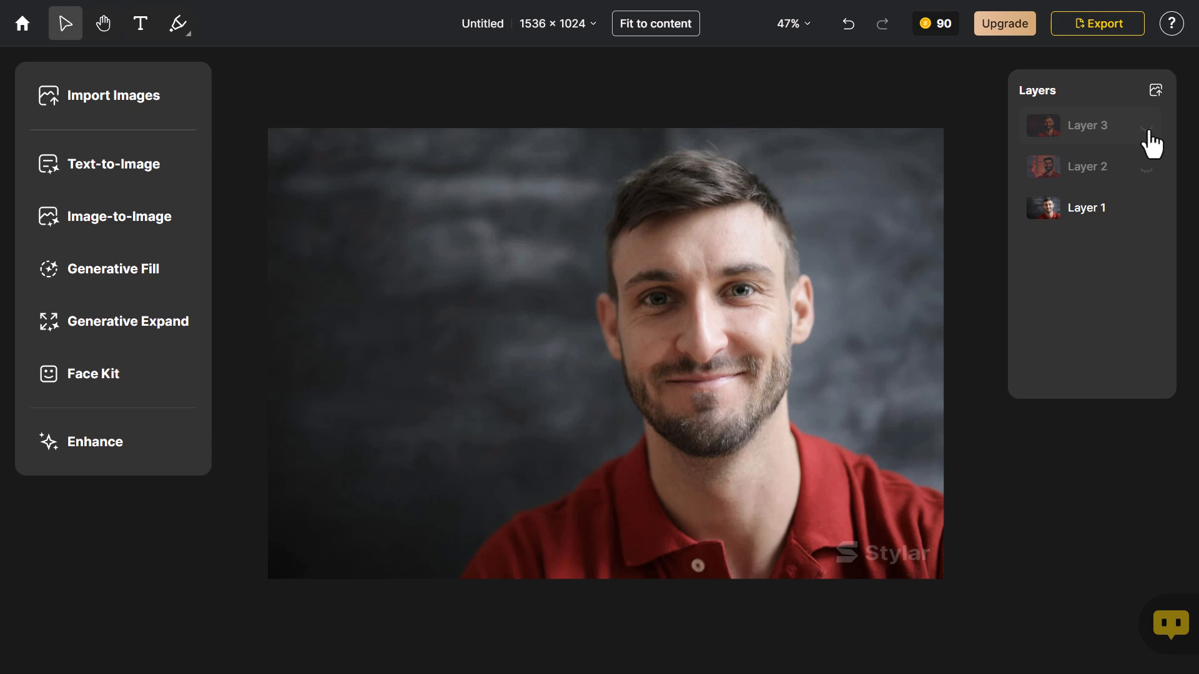
left_click(1147, 127)
left_click(1147, 128)
left_click(1147, 128)
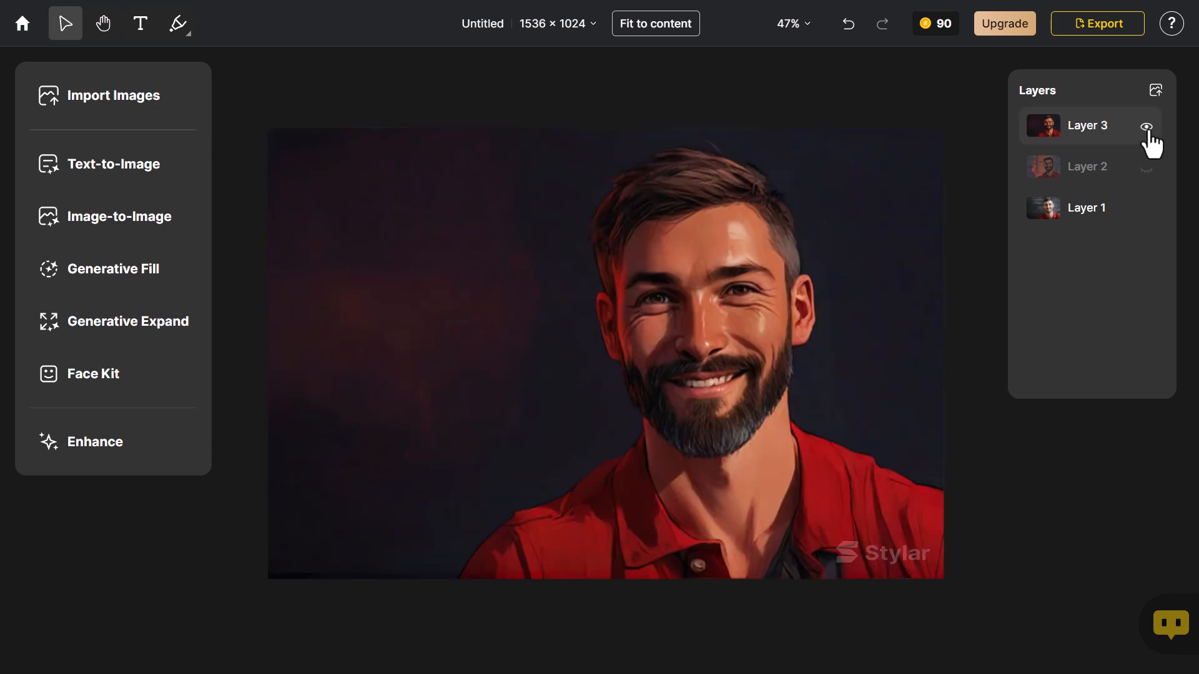
Place the Image-to-Image result of the black-haired man against the dark blue background on the canvas
left_click(91, 222)
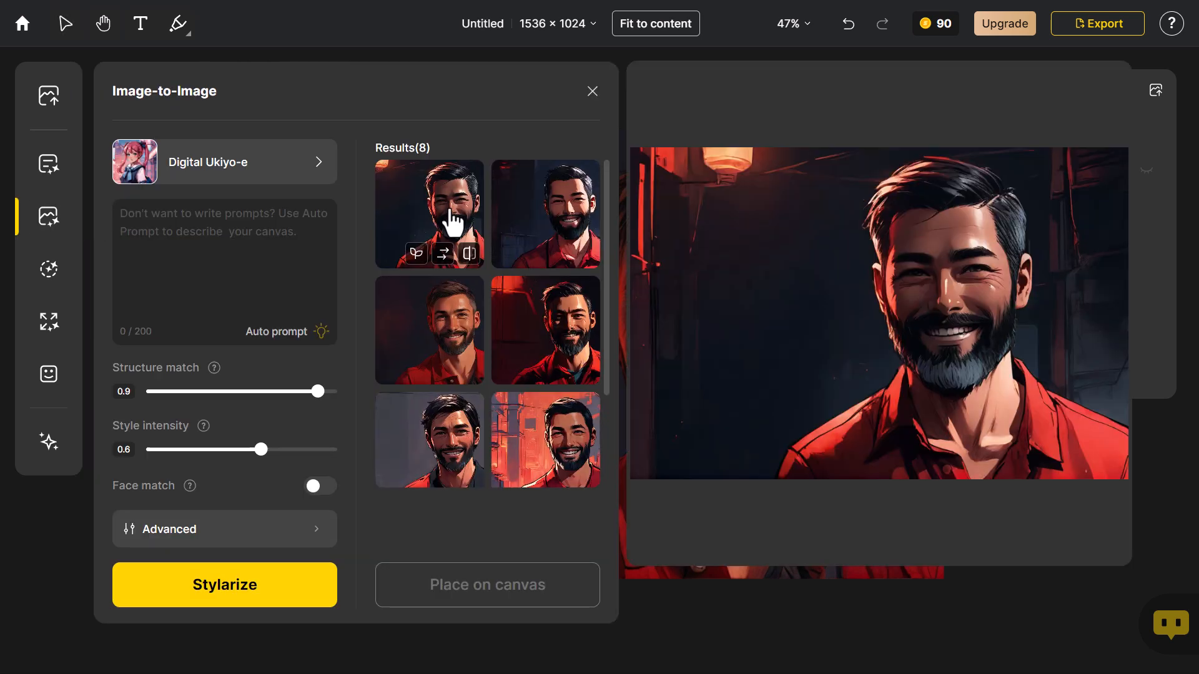
left_click(537, 236)
left_click(516, 601)
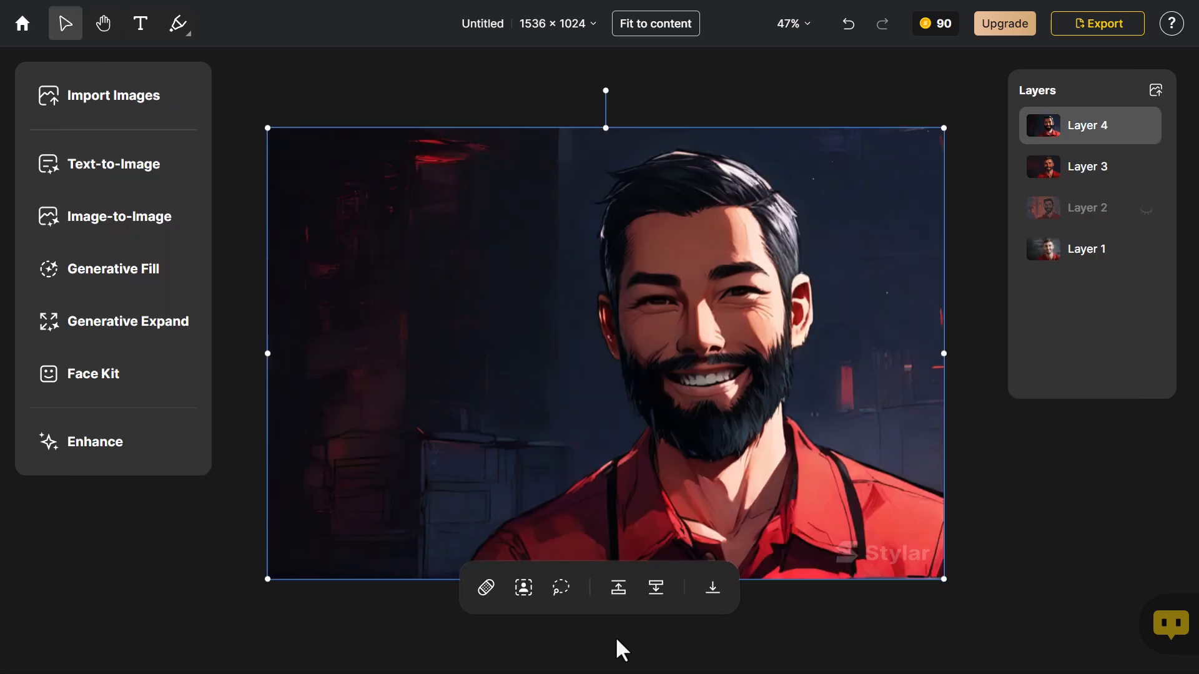
Toggle Layer 4 to compare it with Layer 3, and hide both layers so only the original photo shows
left_click(1147, 128)
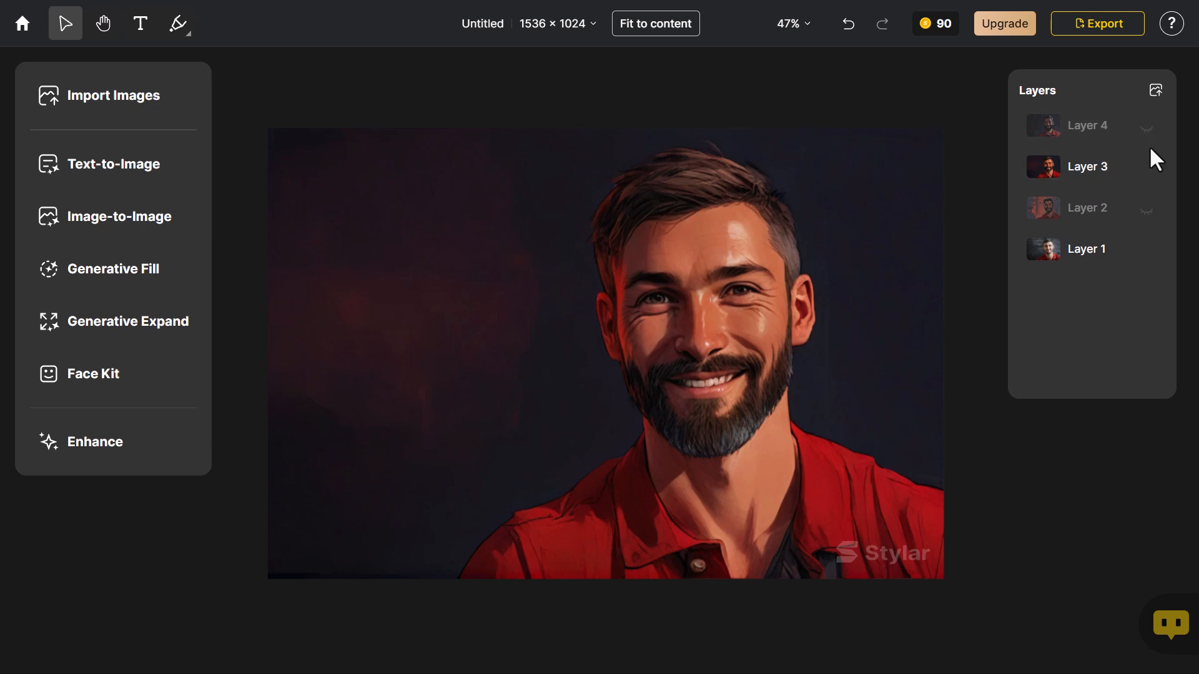
left_click(1147, 128)
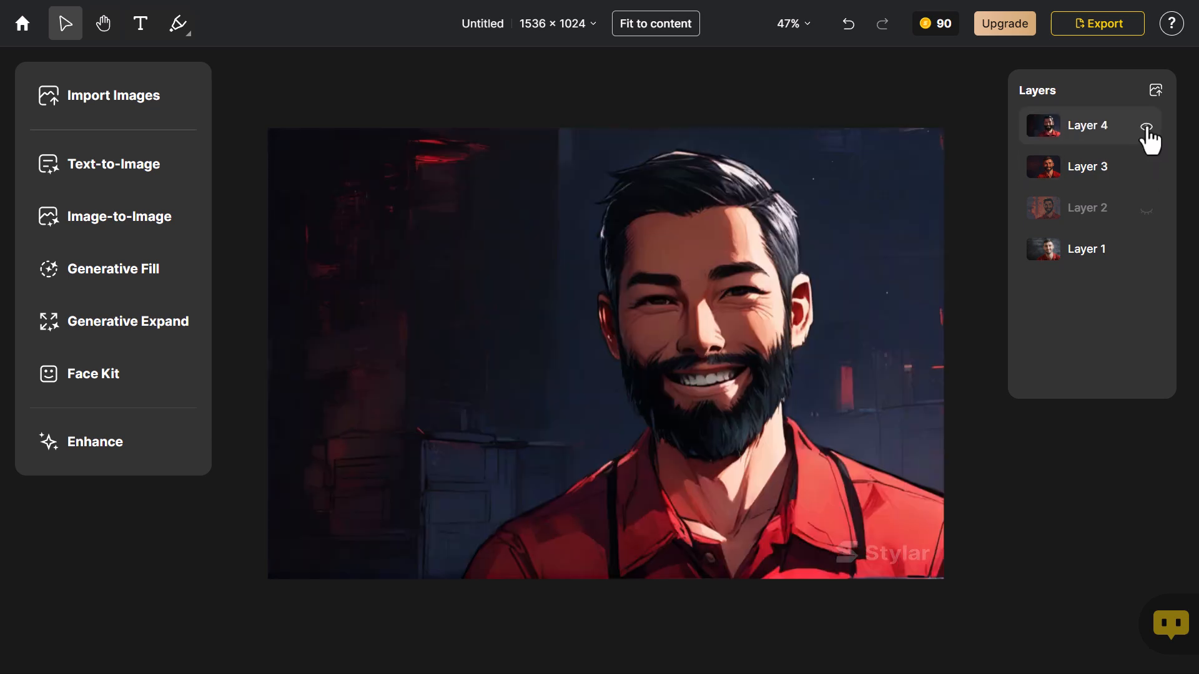
left_click(1147, 128)
left_click(1143, 171)
left_click(1147, 169)
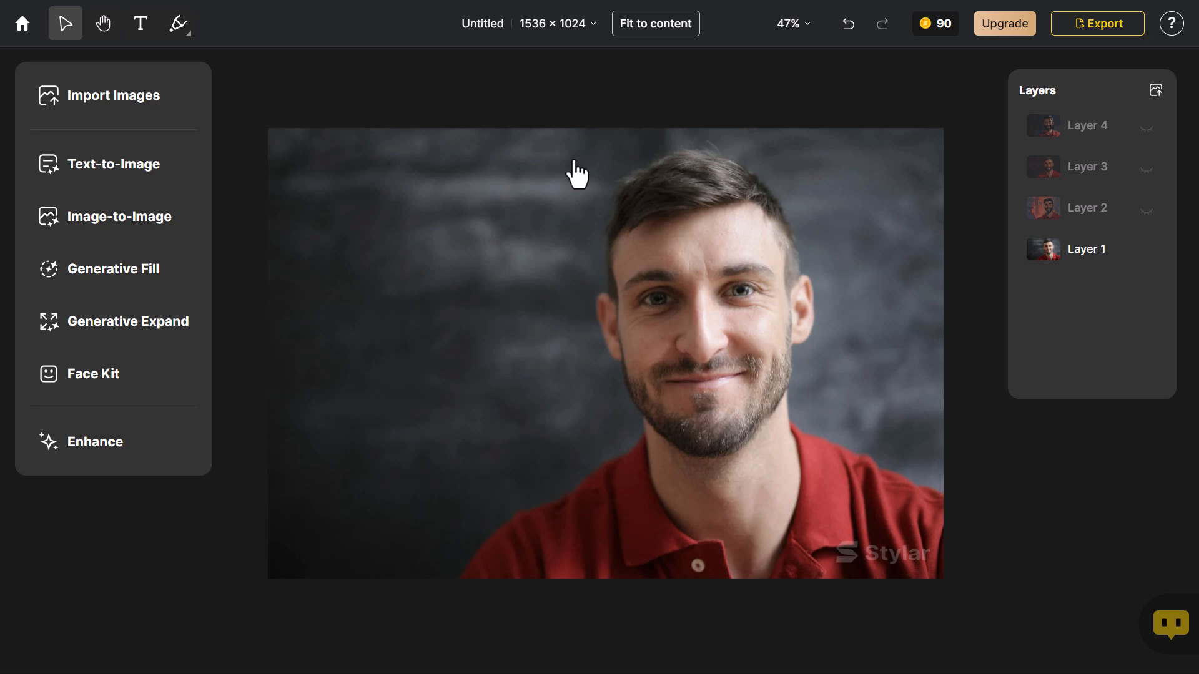
Create a custom Image-to-Image style from the Van Gogh portrait van.jpg in the "stylar styler" folder
left_click(106, 216)
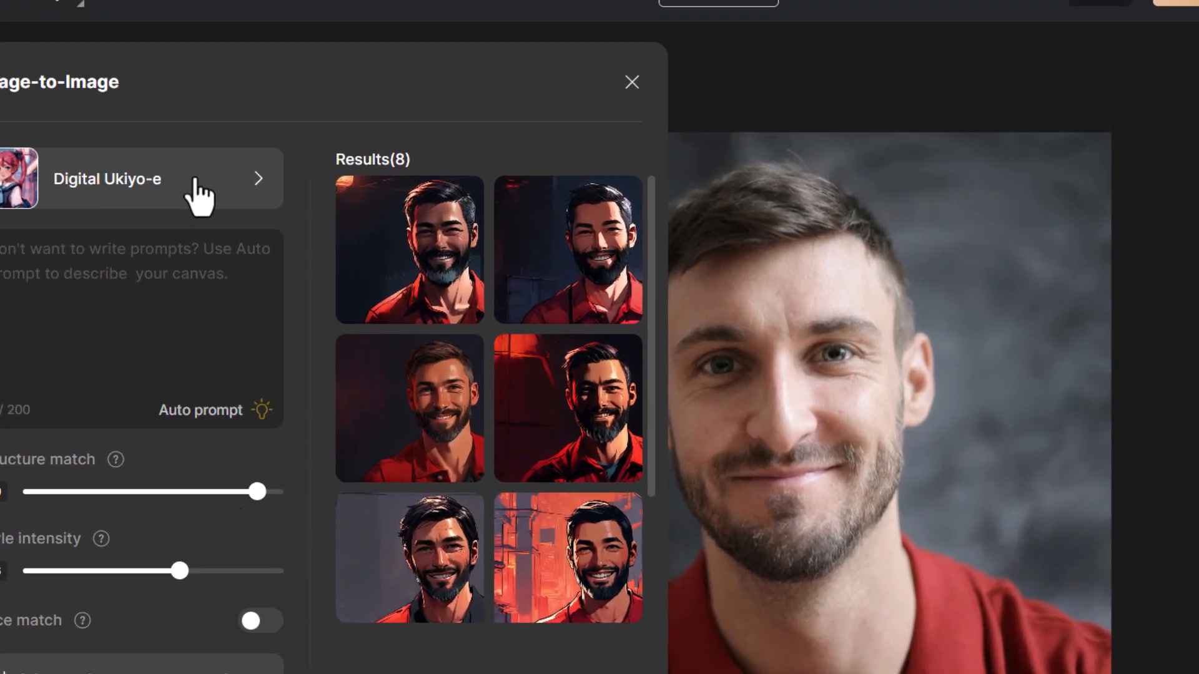
left_click(313, 136)
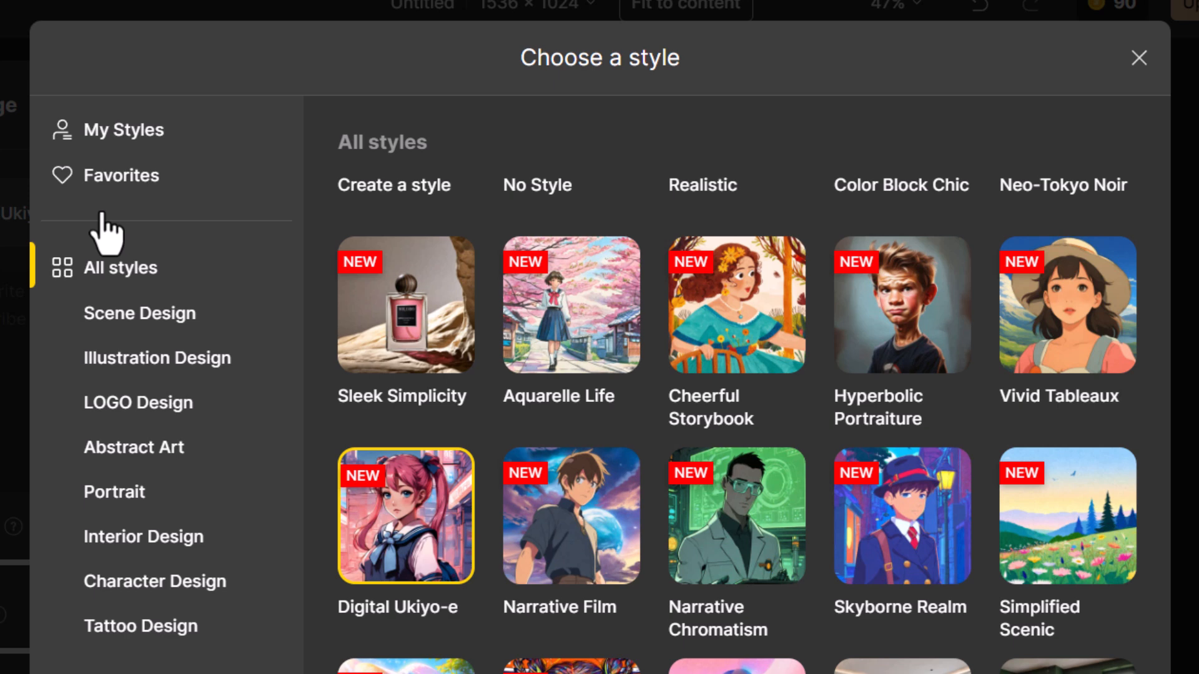
left_click(142, 134)
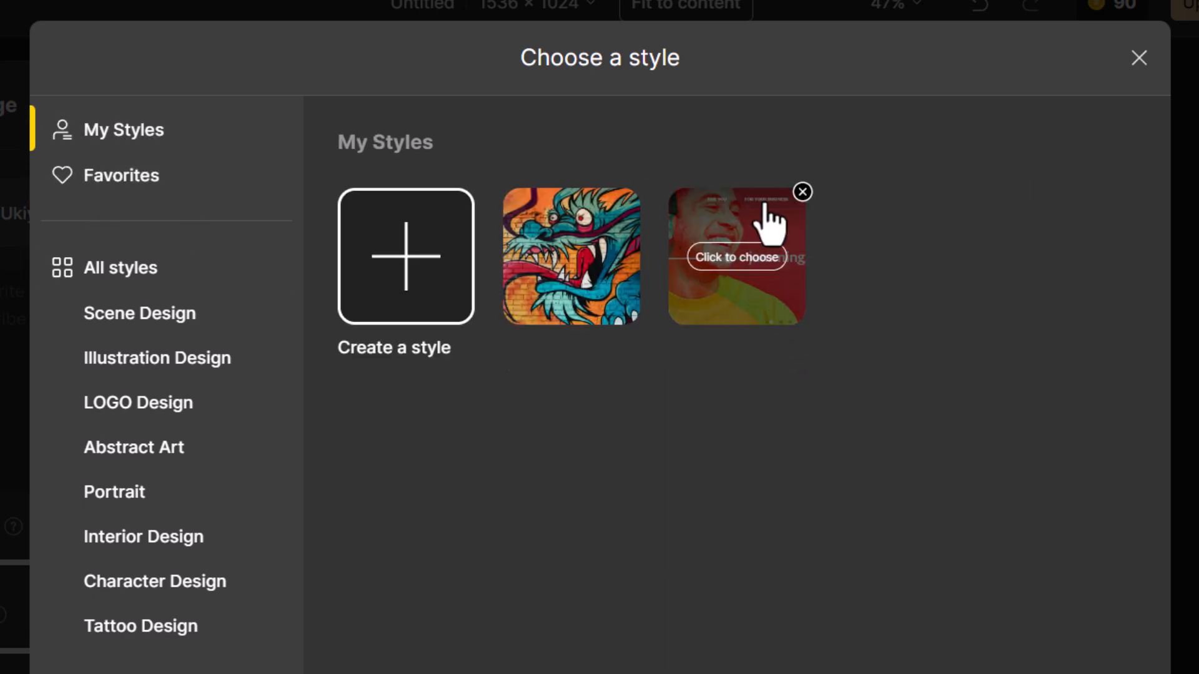
left_click(412, 284)
left_click(581, 384)
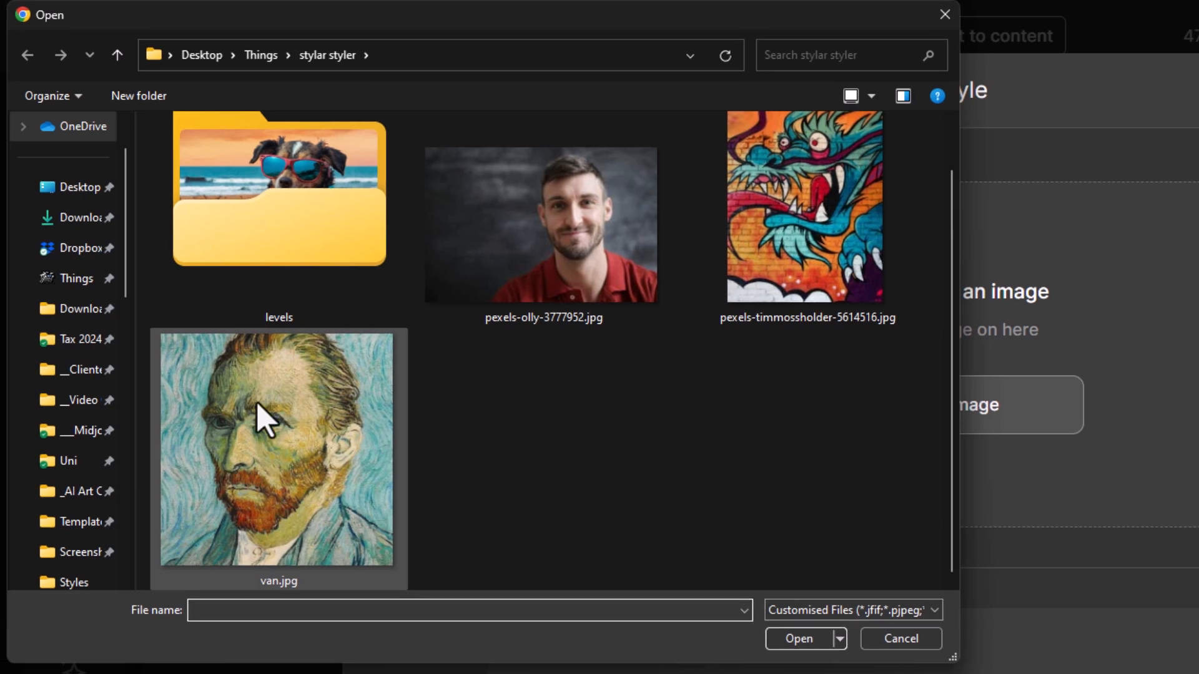
left_click(258, 406)
left_click(788, 643)
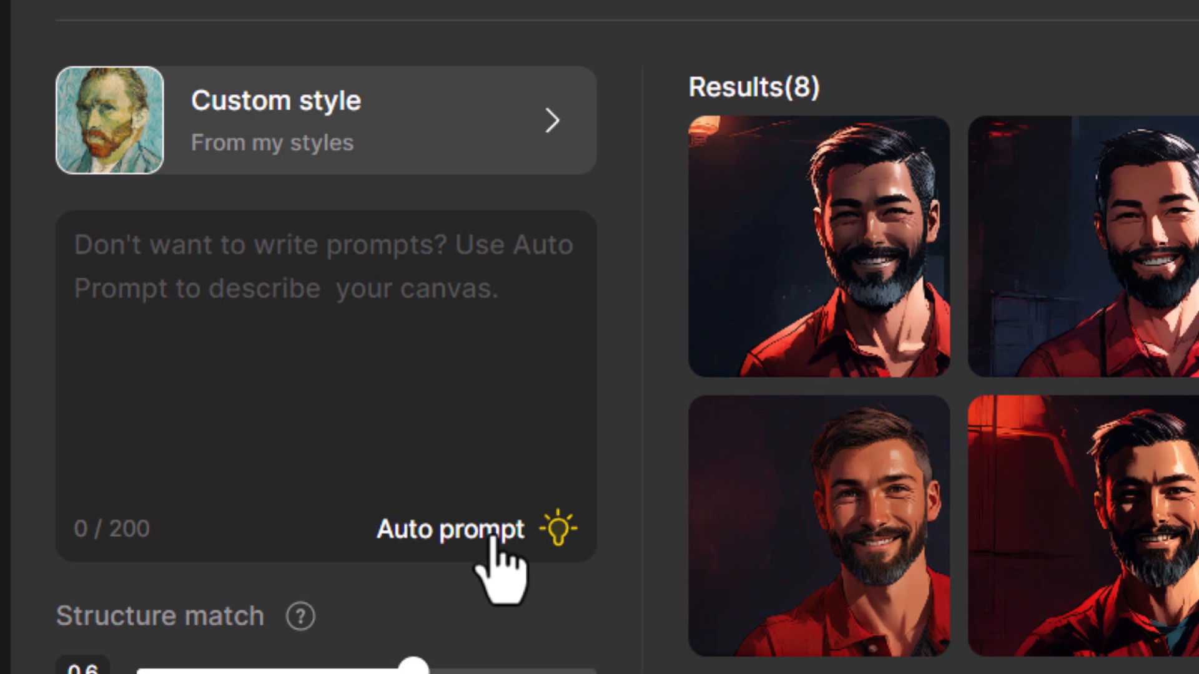
Fill the prompt with Auto prompt, stylize the photo with the Van Gogh custom style, and preview the new results
left_click(491, 536)
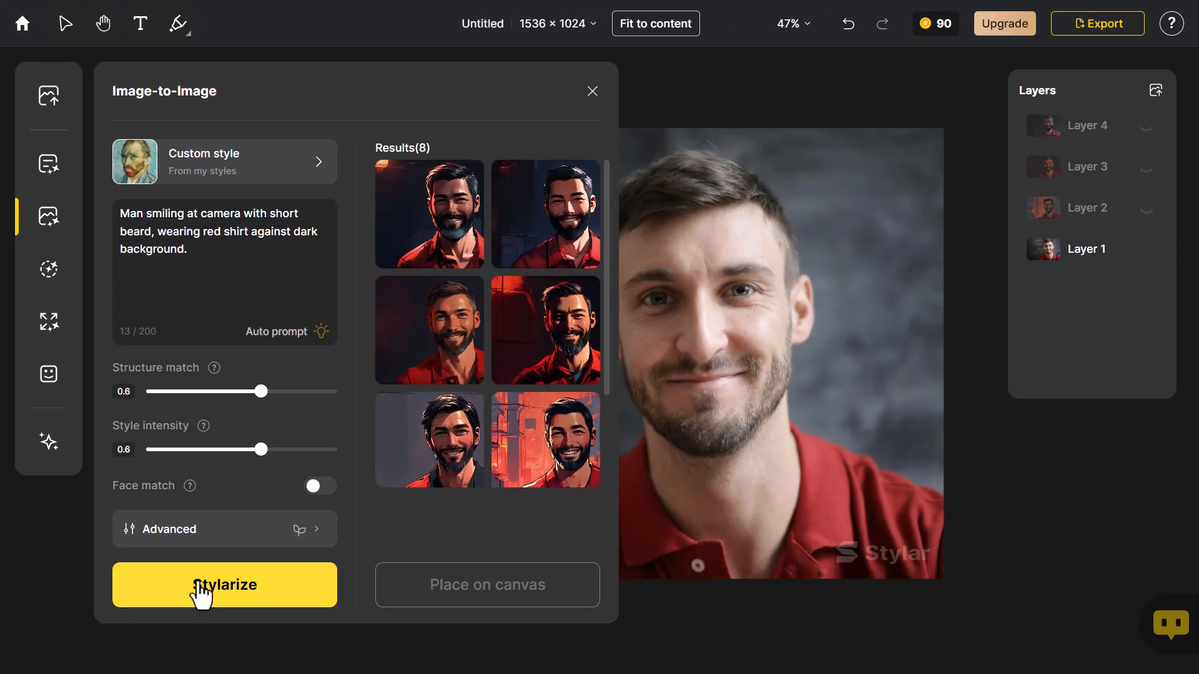
left_click(200, 587)
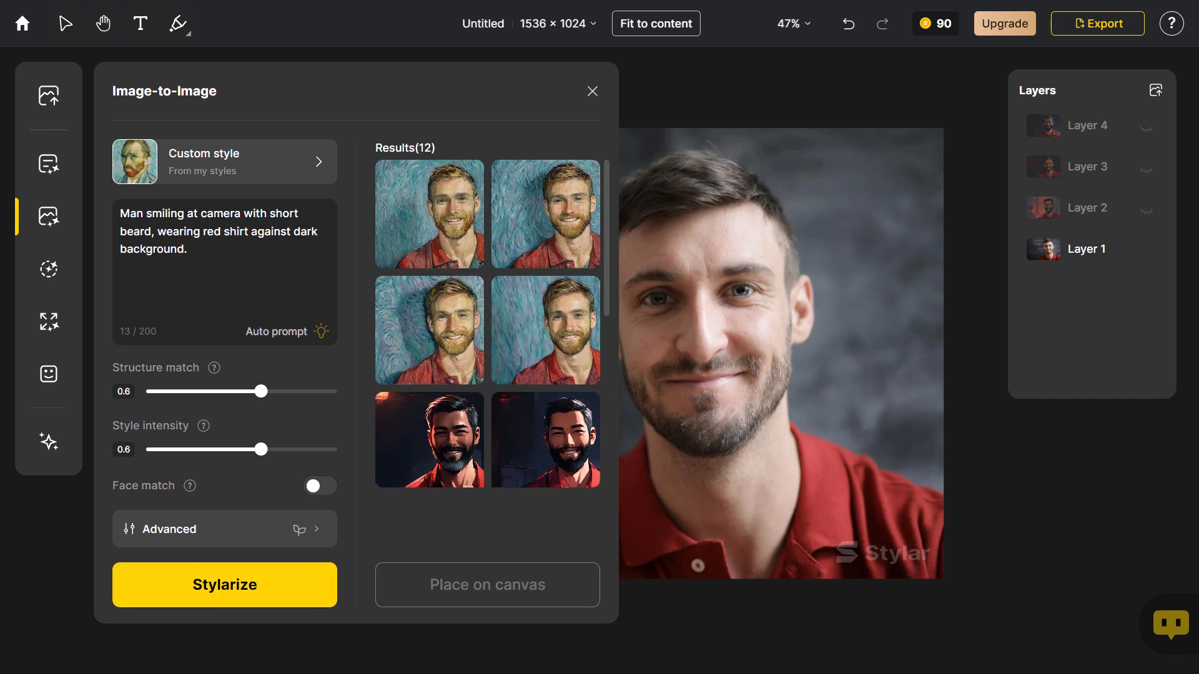
mouse_move(461, 246)
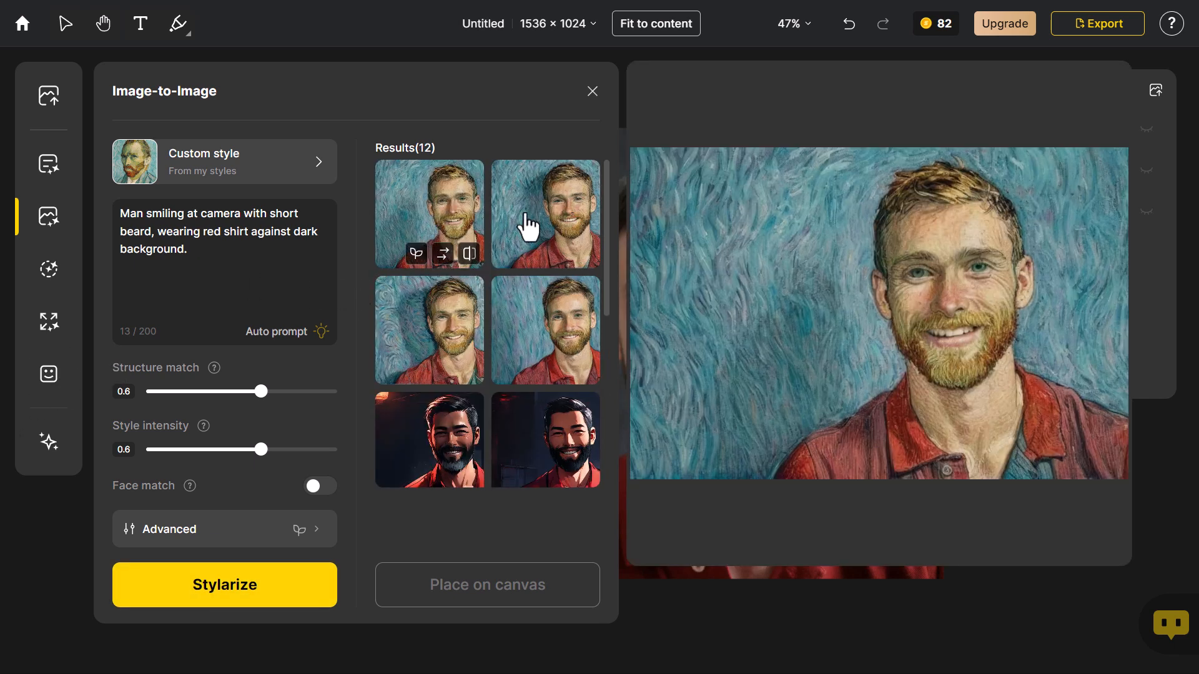
mouse_move(547, 316)
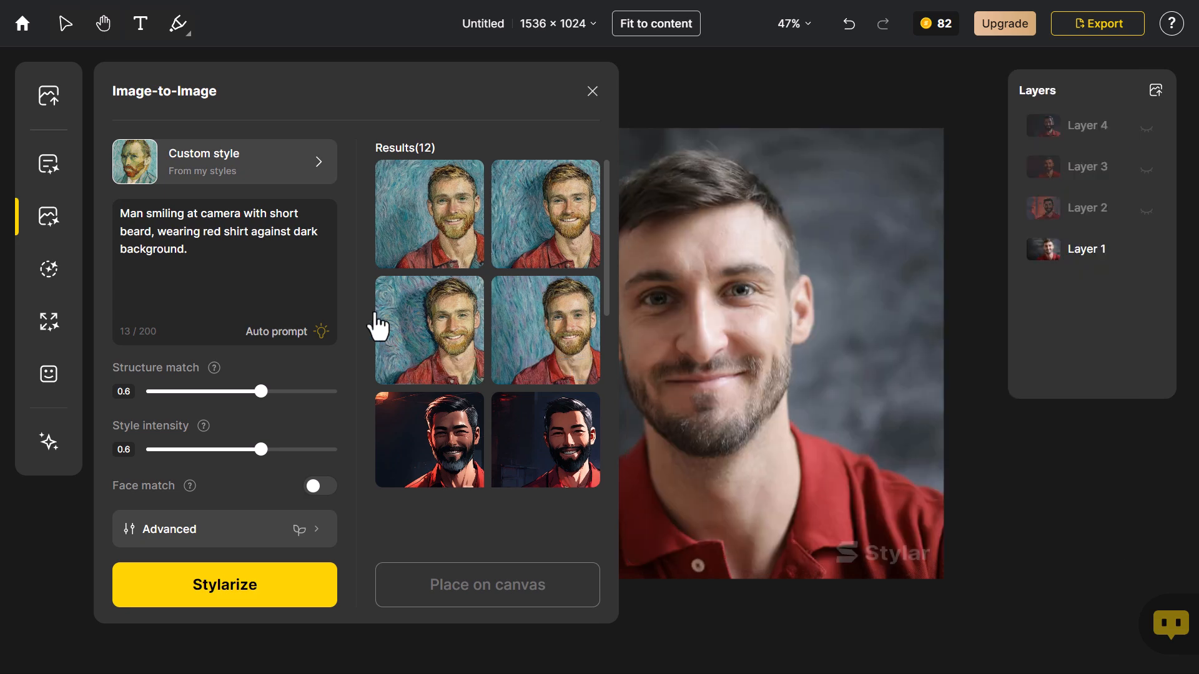
Place the first Van Gogh-style result on the canvas and toggle Layer 5 against the original photo, leaving it hidden
left_click(442, 219)
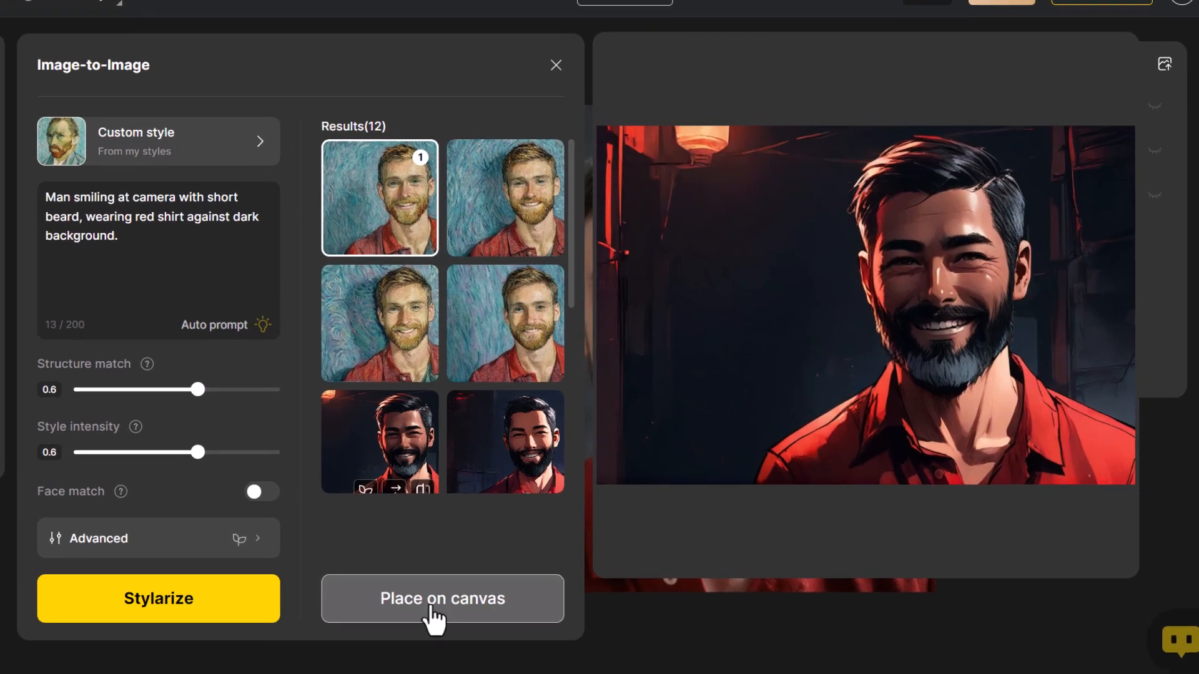
left_click(487, 585)
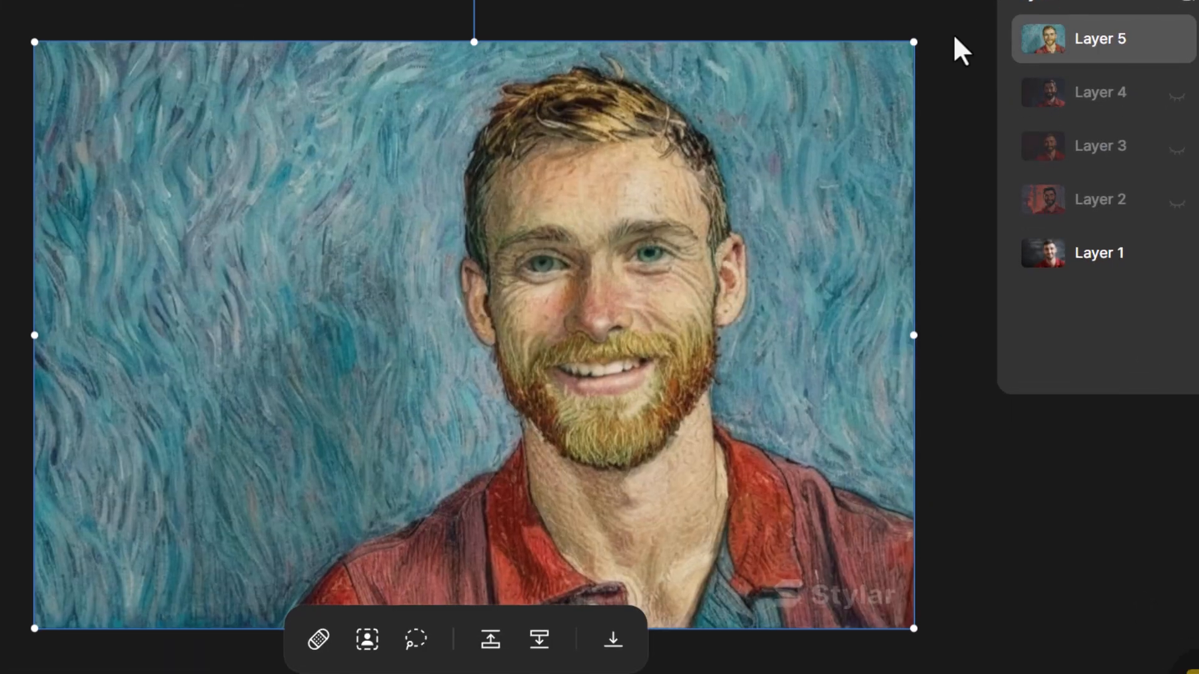
left_click(1176, 44)
left_click(1176, 42)
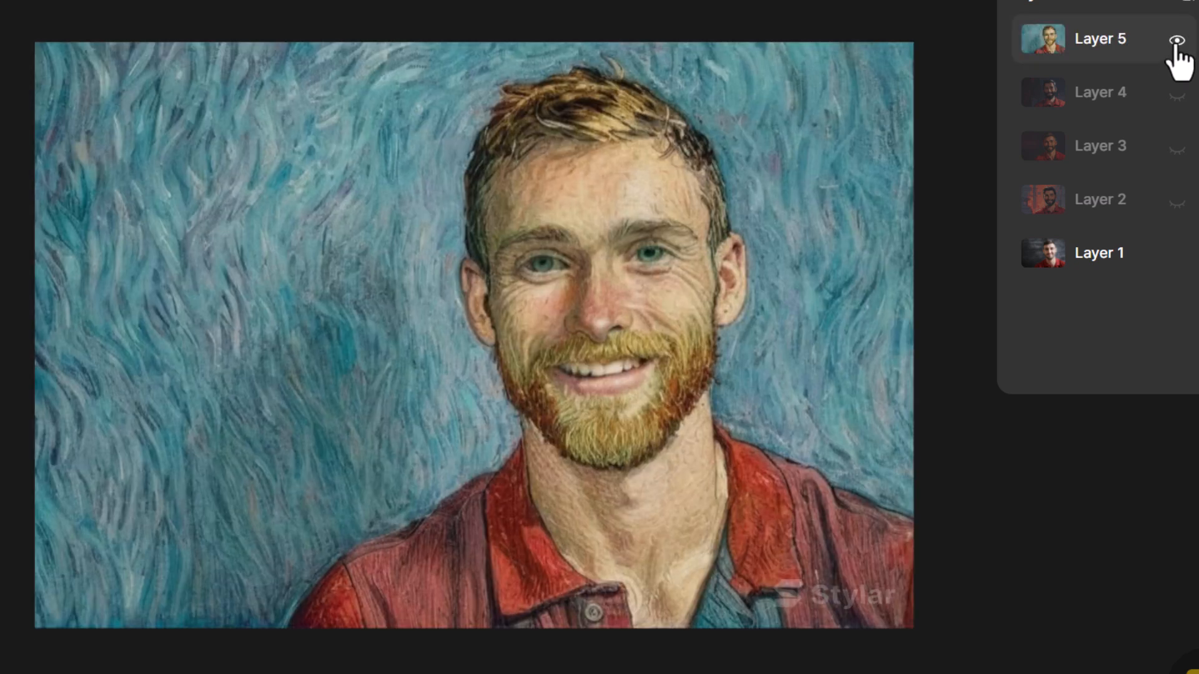
left_click(1176, 44)
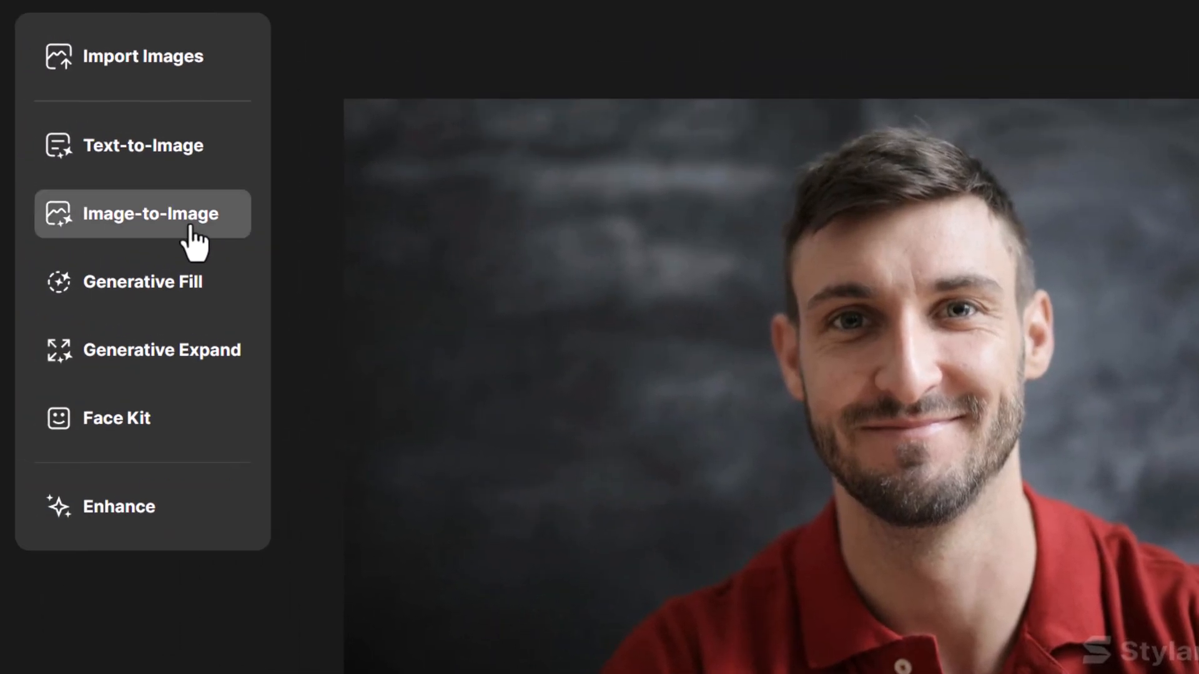
Replace the Image-to-Image prompt with "a man smiling, van gogh style painting"
left_click(192, 241)
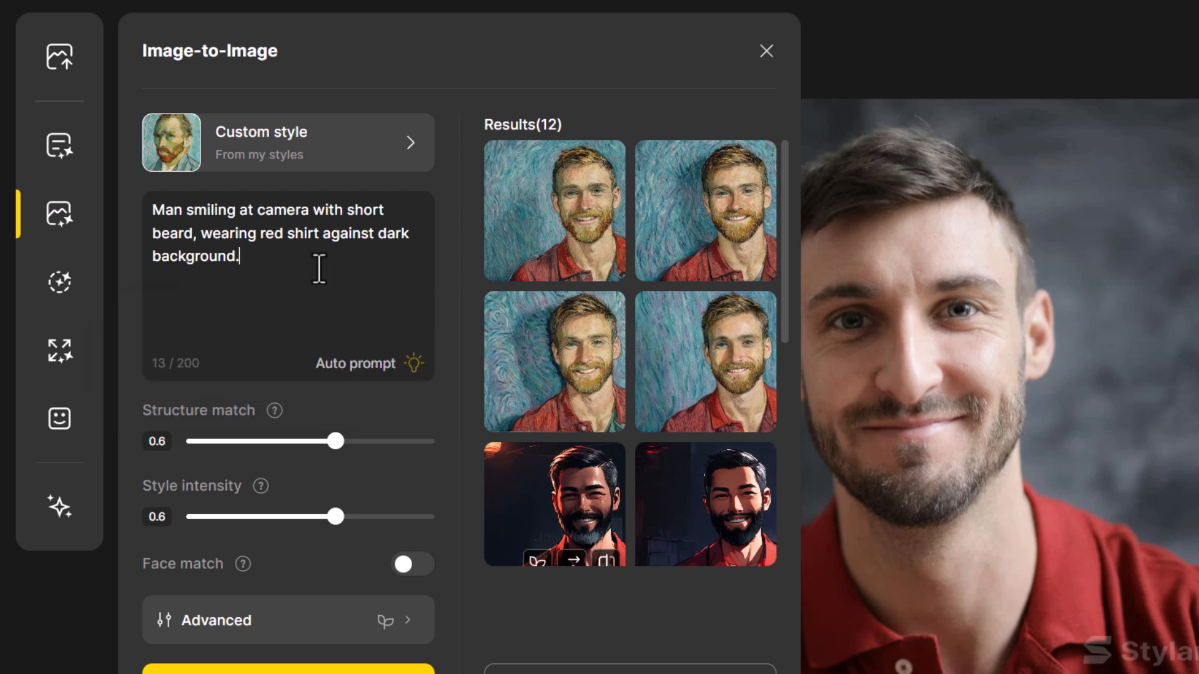
left_click_drag(318, 269, 125, 233)
key("BackSpace")
key("BackSpace")
key("BackSpace")
key("BackSpace")
key("BackSpace")
key("BackSpace")
key("BackSpace")
key("BackSpace")
key("BackSpace")
key("BackSpace")
key("BackSpace")
key("BackSpace")
key("BackSpace")
key("BackSpace")
key("BackSpace")
key("BackSpace")
key("BackSpace")
key("BackSpace")
key("BackSpace")
key("BackSpace")
key("BackSpace")
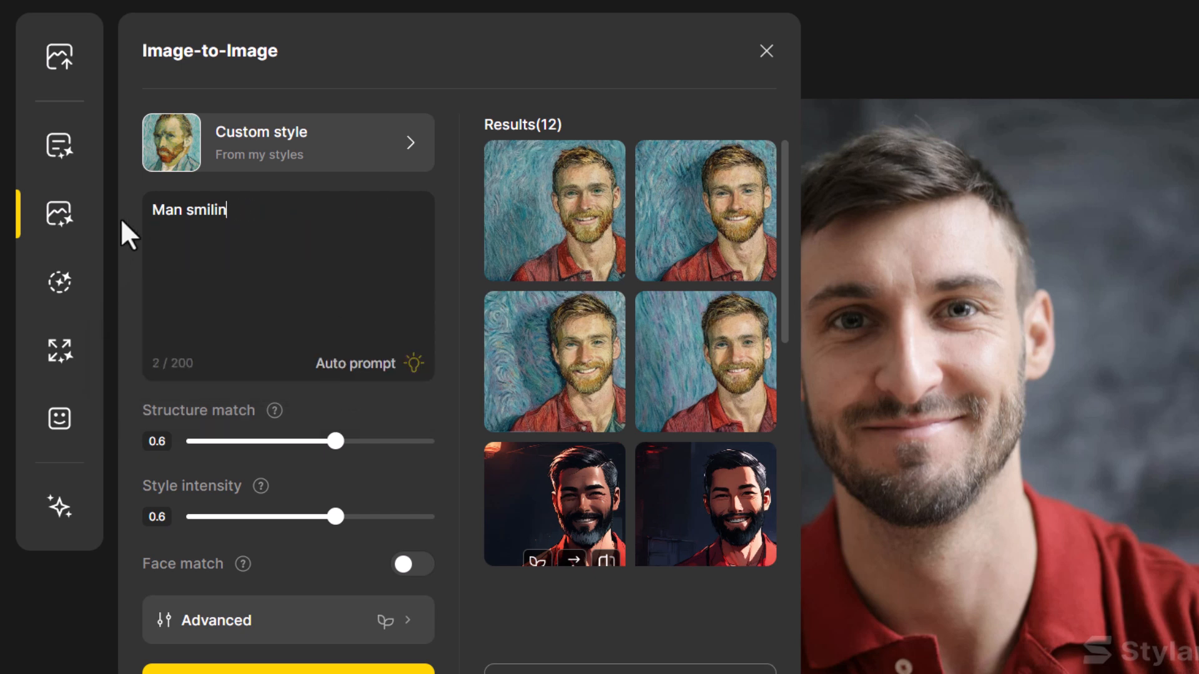
key("BackSpace")
key("BackSpace")
key("BackSpace")
key("BackSpace")
key("BackSpace")
key("BackSpace")
key("BackSpace")
key("BackSpace")
key("BackSpace")
key("BackSpace")
key("BackSpace")
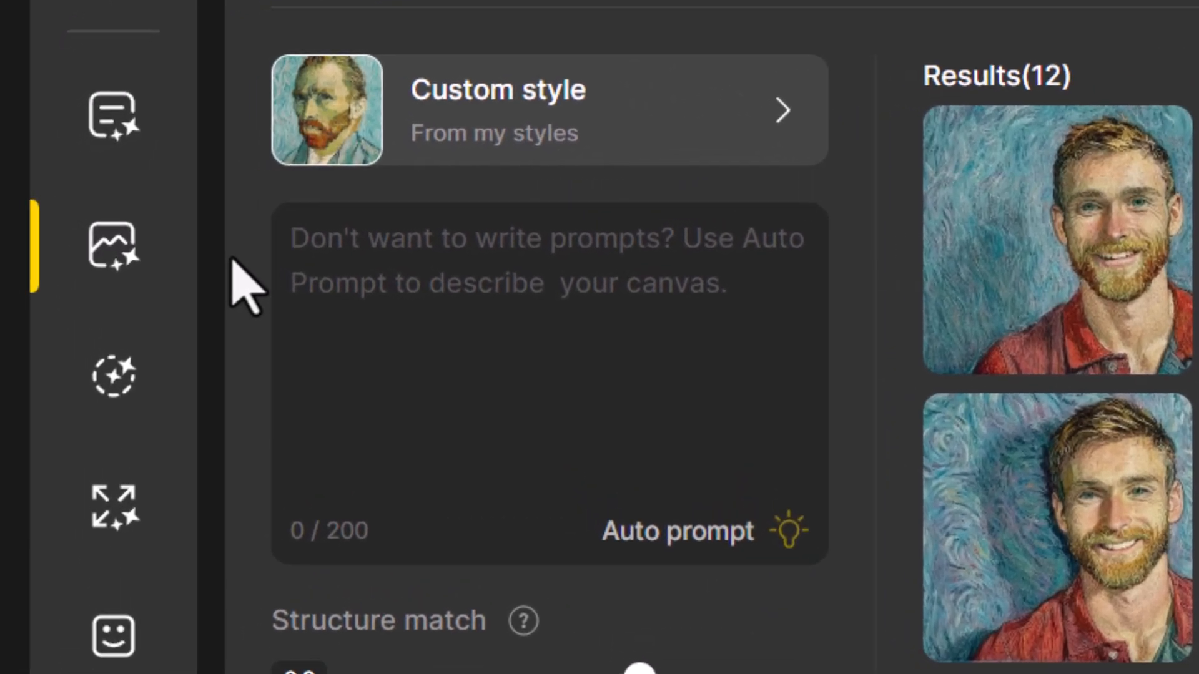
type("a man smiling")
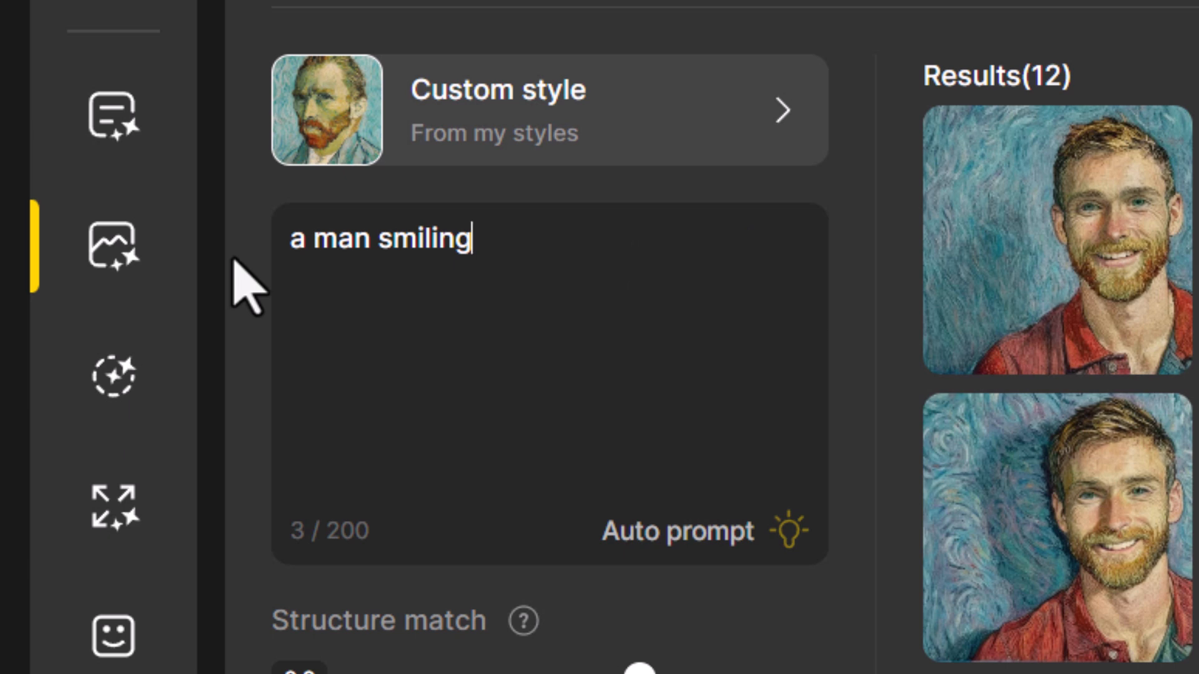
type(",")
type("van gogh style painting")
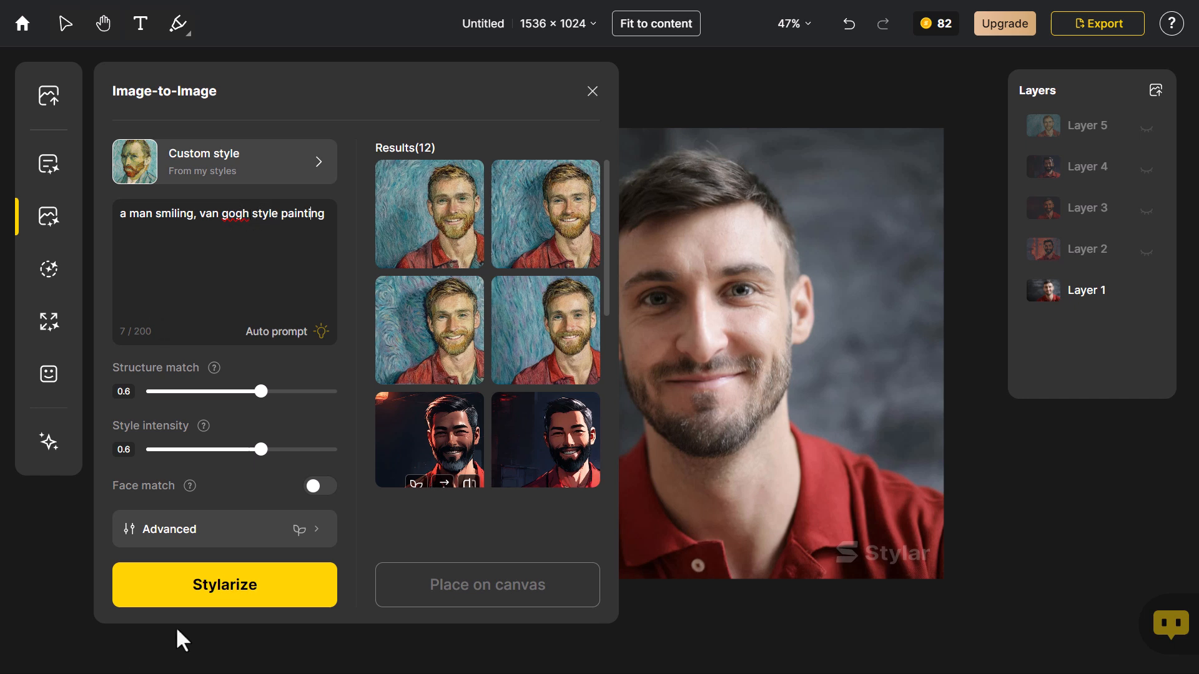
Stylize the photo with the Van Gogh custom style and place the second new result on the canvas
left_click(197, 604)
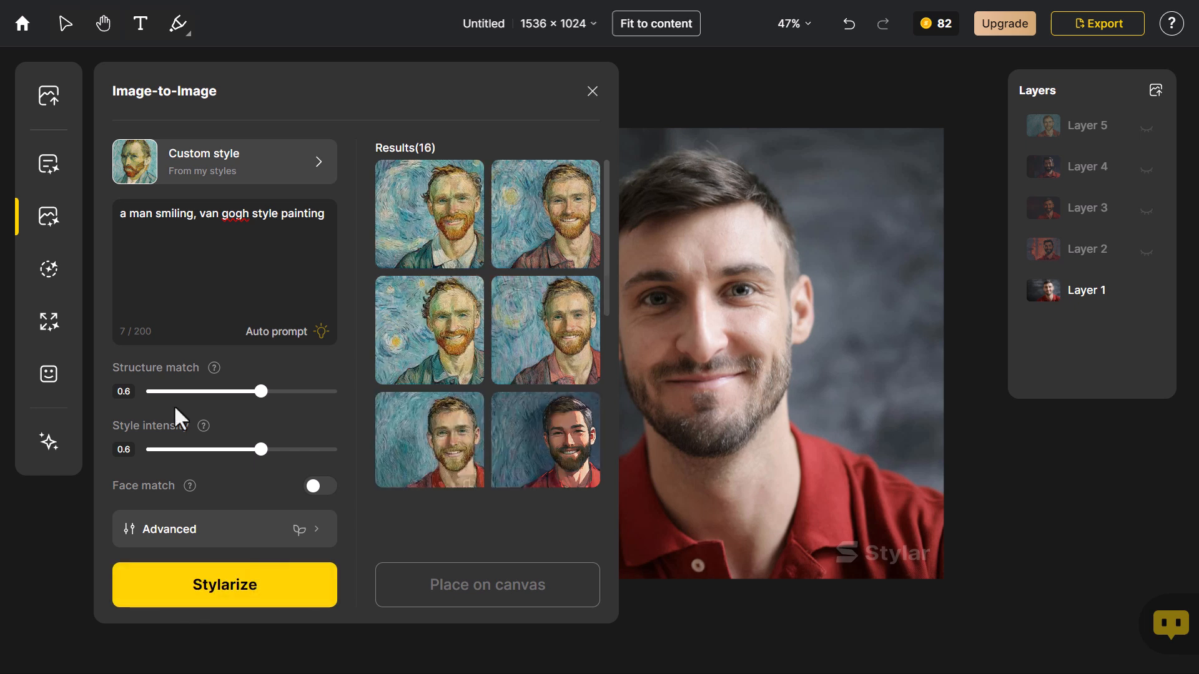
mouse_move(450, 309)
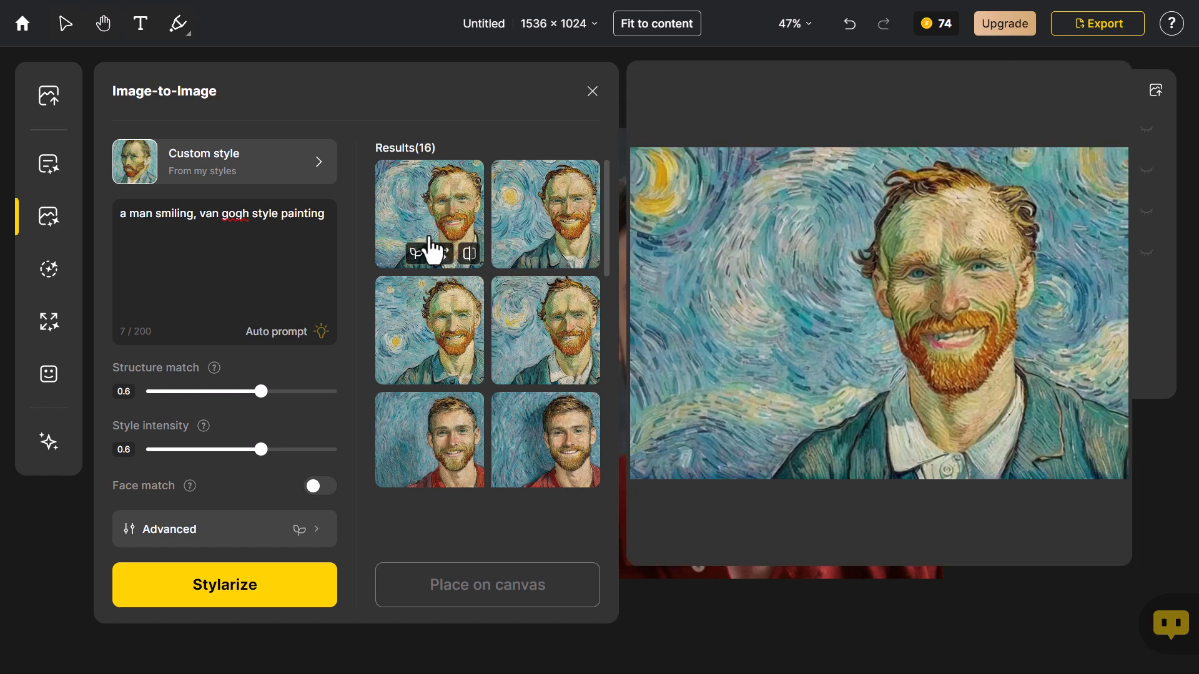
left_click(523, 241)
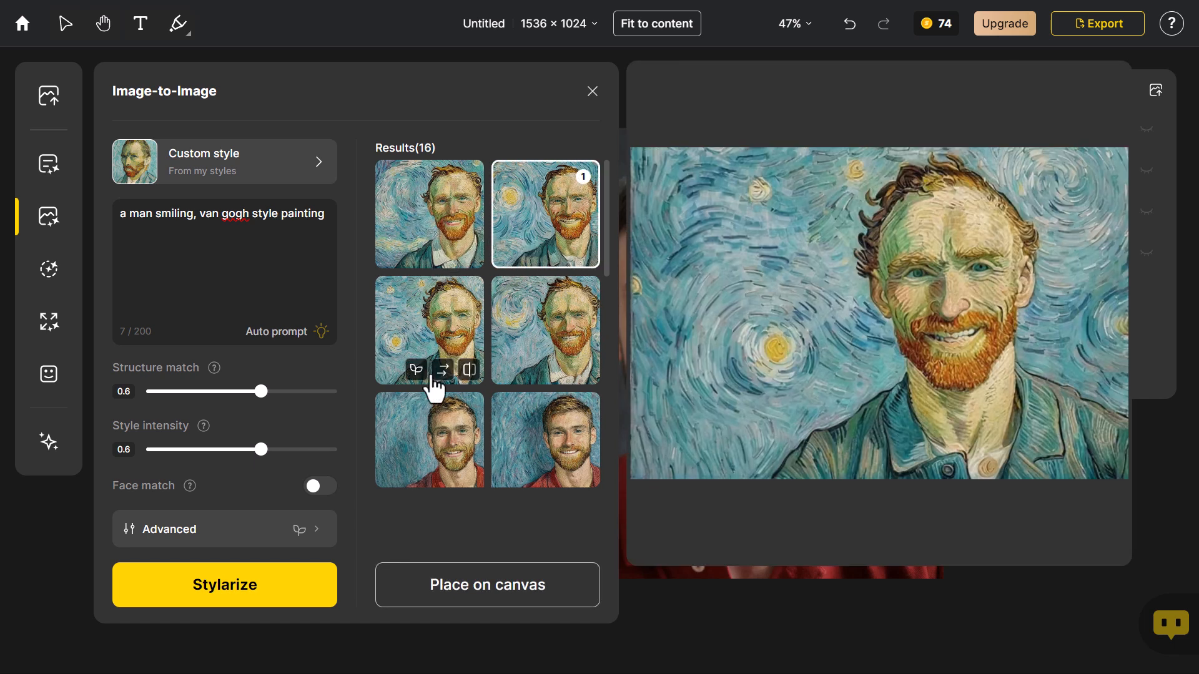
left_click(499, 585)
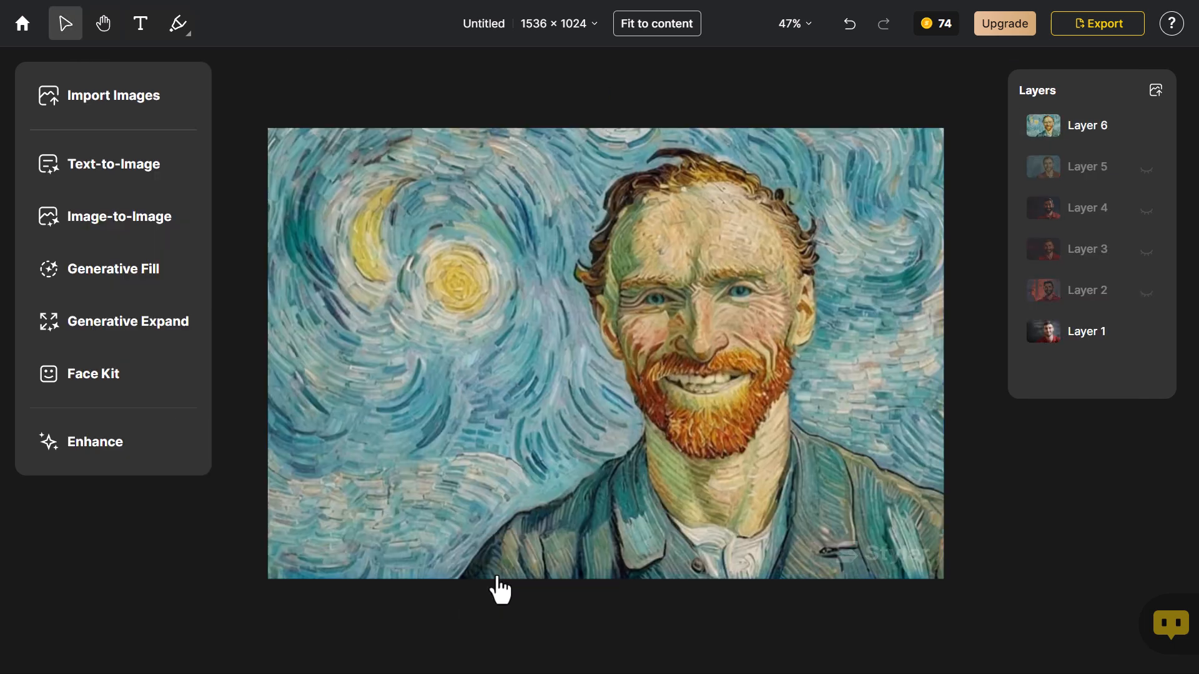
Toggle Layers 5 and 6 to compare the two Van Gogh versions, and hide both so only the original photo shows
left_click(1145, 168)
left_click(1147, 128)
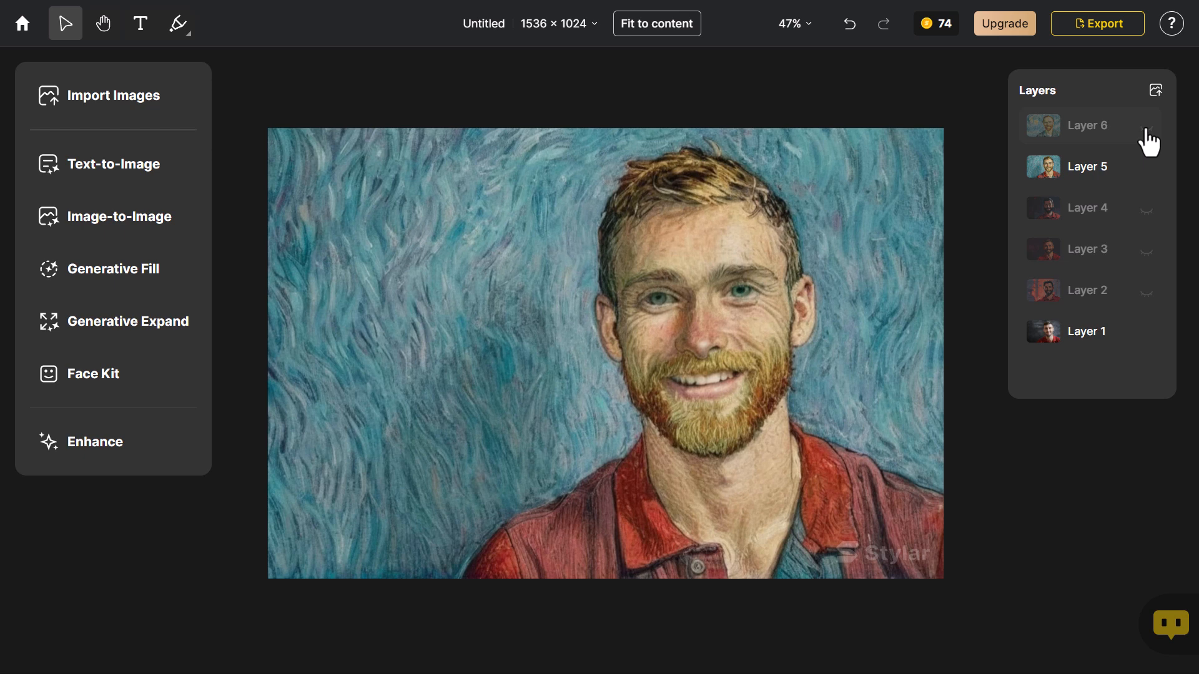
left_click(1146, 130)
left_click(1136, 169)
left_click(1145, 128)
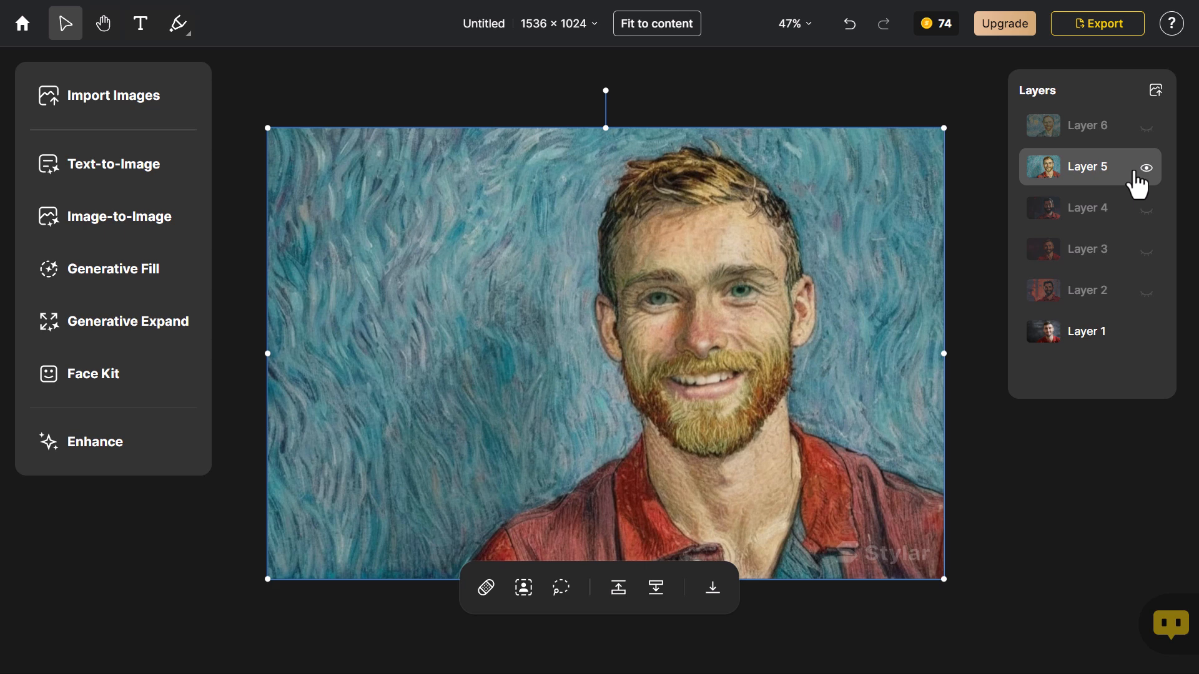
left_click(1145, 168)
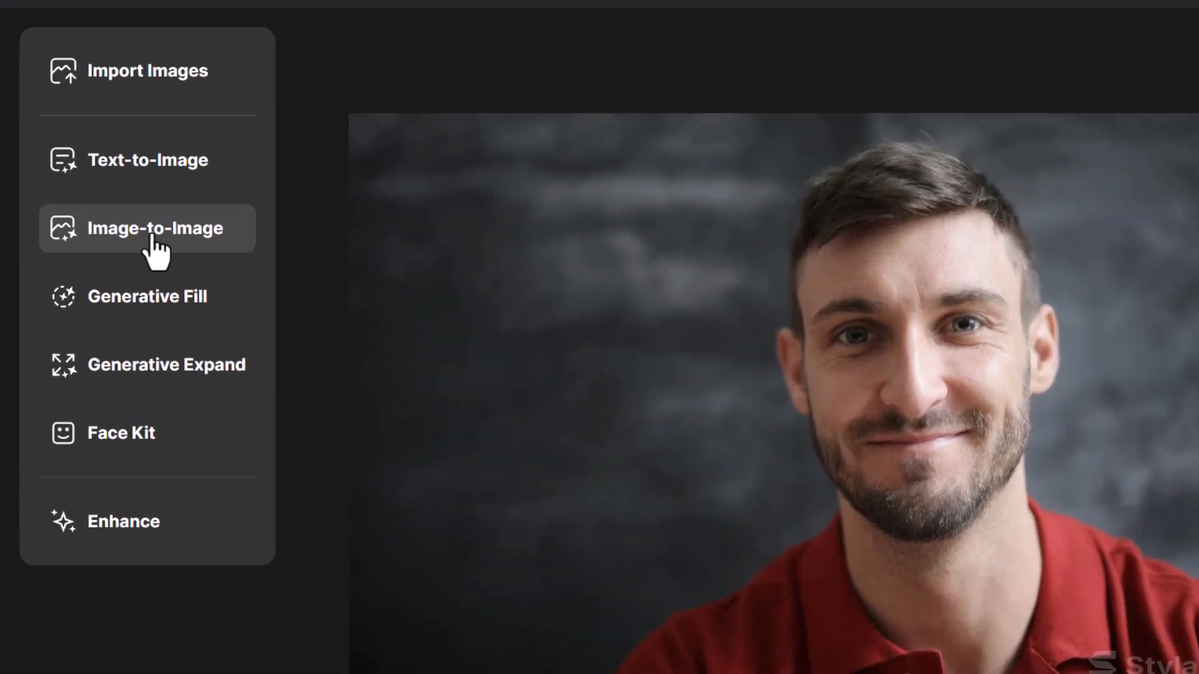
Choose the Sketch Elegance preset from the Illustration Design styles for Image-to-Image
left_click(120, 218)
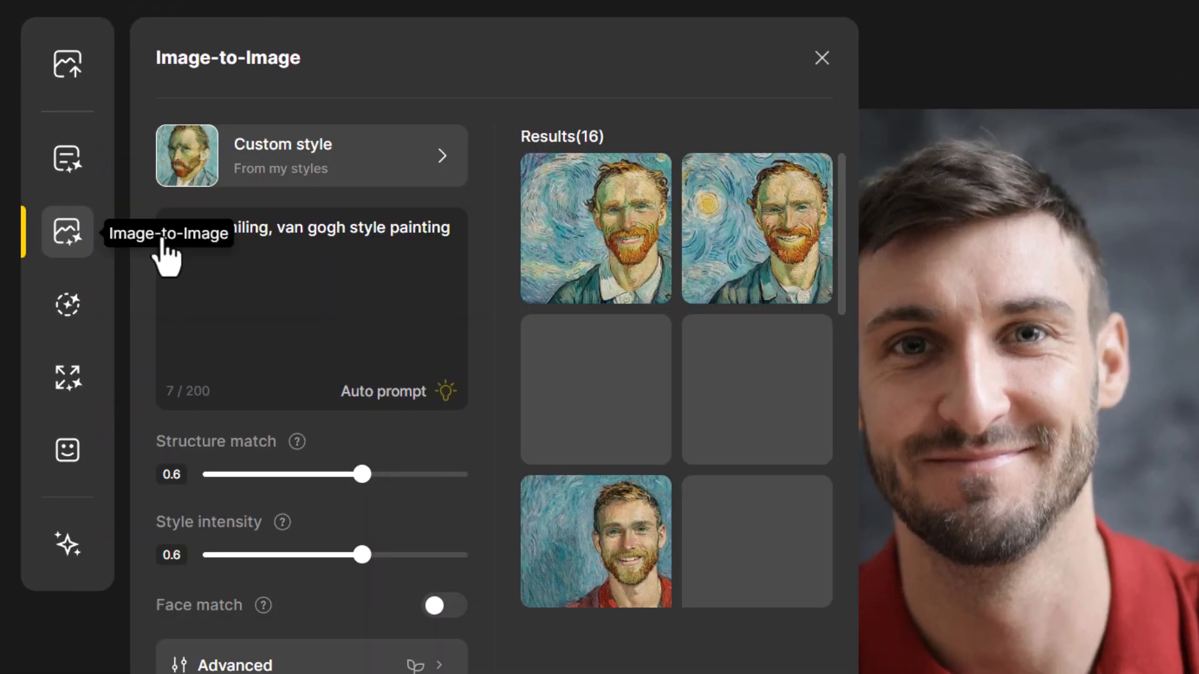
left_click(394, 156)
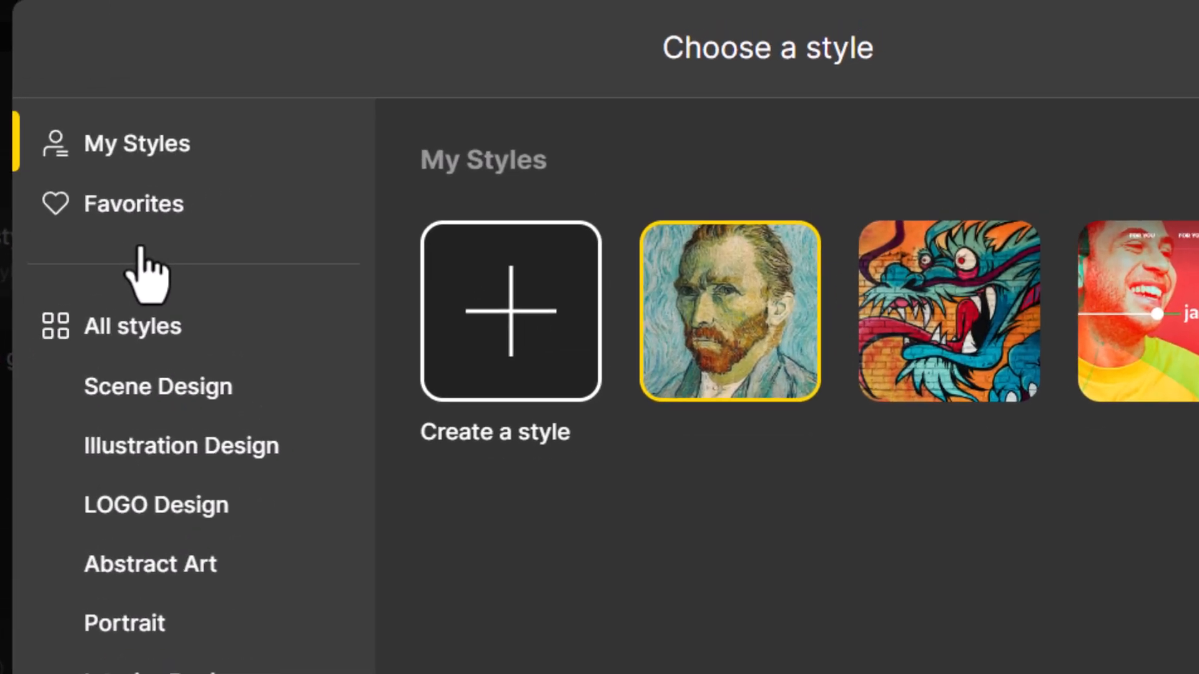
left_click(174, 454)
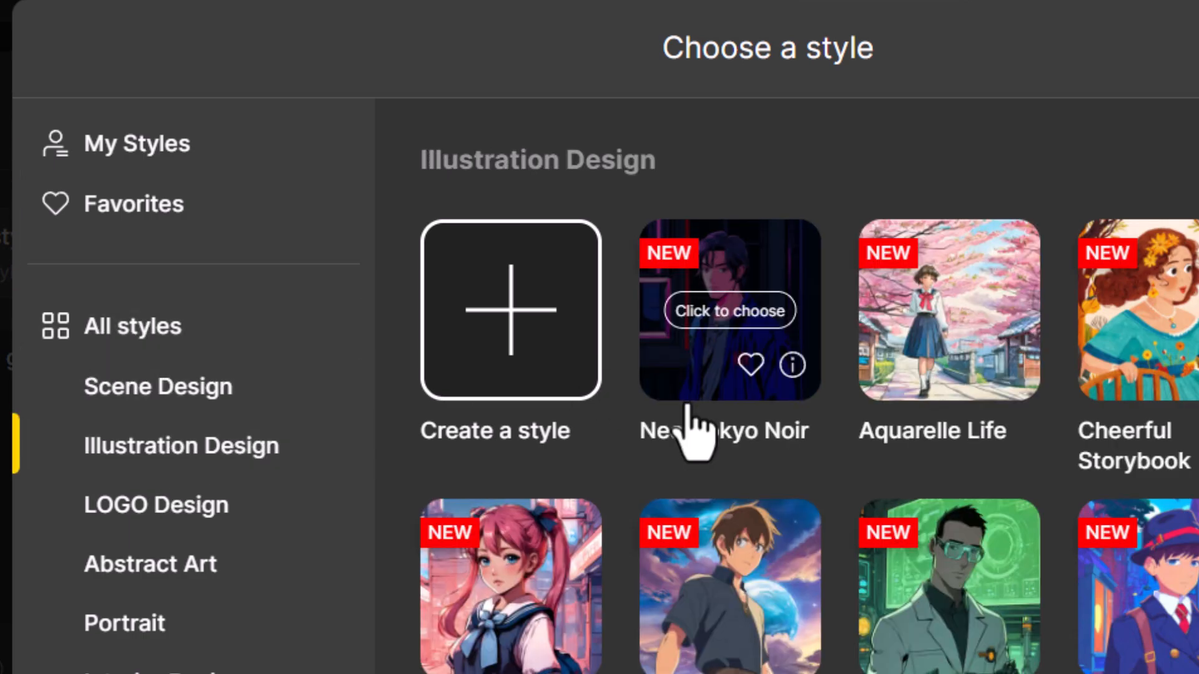
scroll(691, 428, "down", 5)
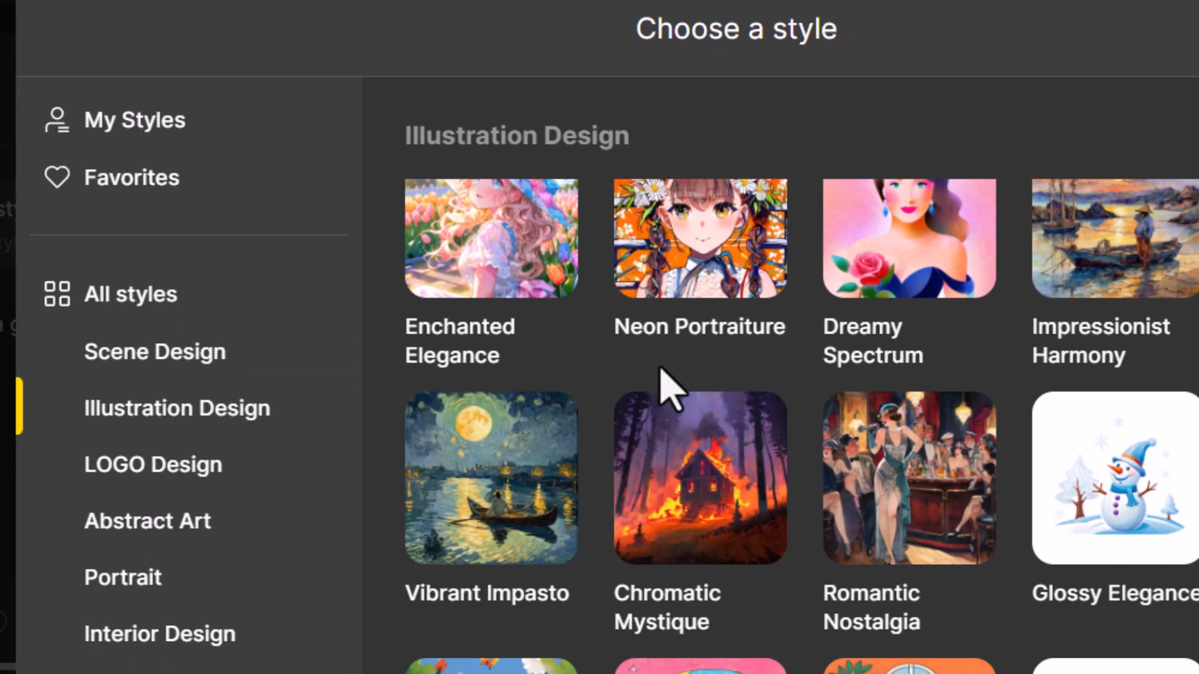
scroll(660, 367, "down", 5)
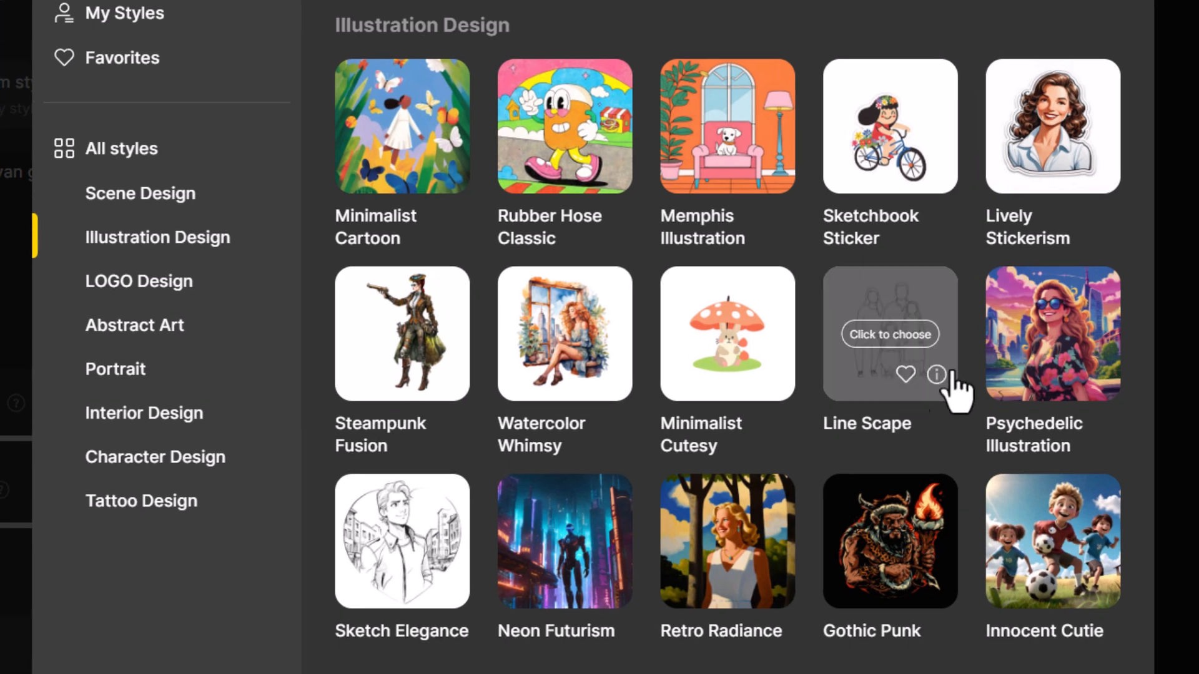
scroll(403, 530, "down", 1)
left_click(409, 531)
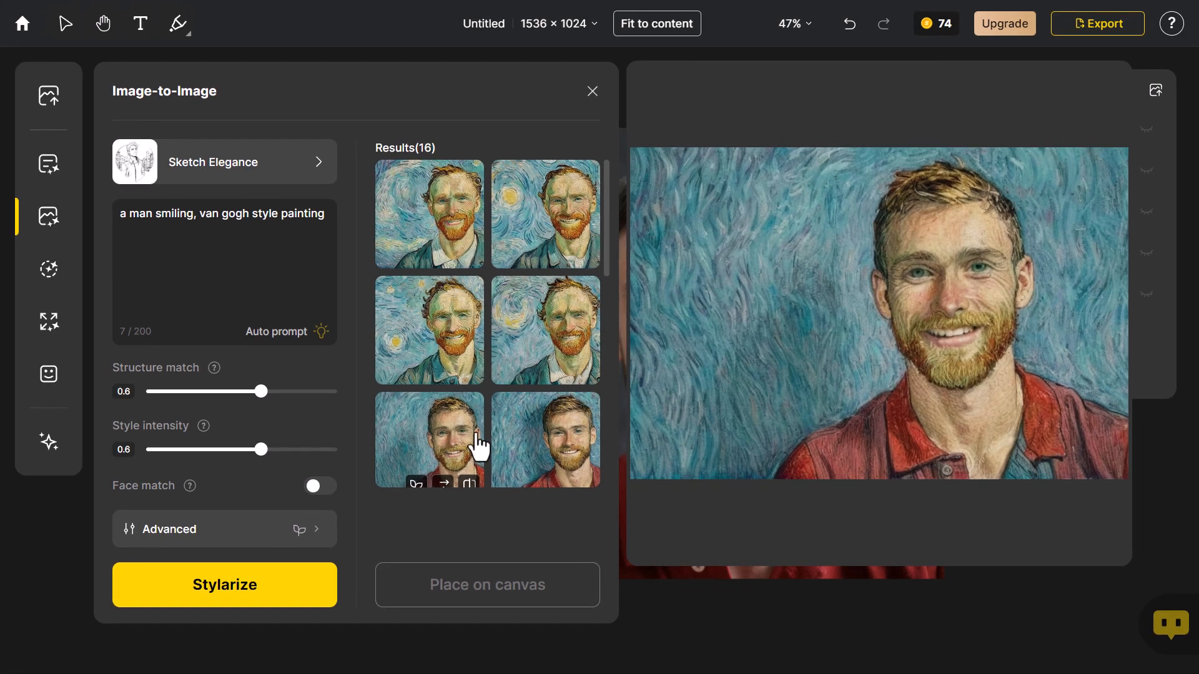
Set the style intensity to 0.7 and clear the whole prompt
left_click_drag(272, 450, 280, 450)
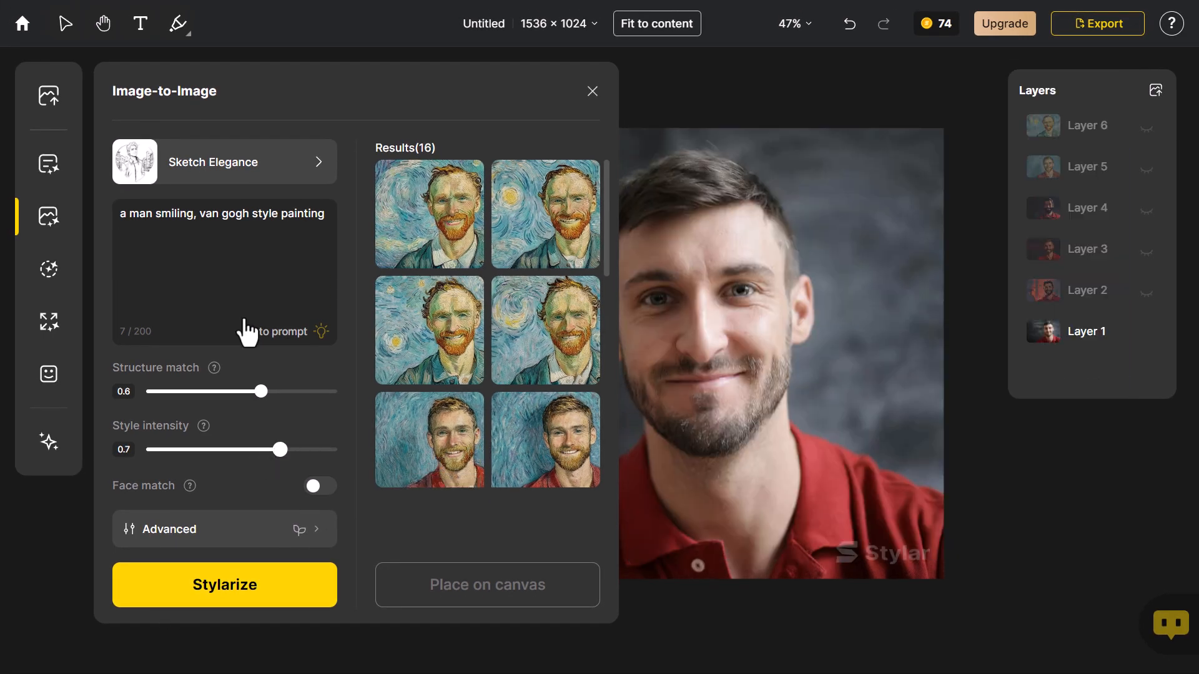
left_click_drag(199, 213, 328, 214)
mouse_move(403, 228)
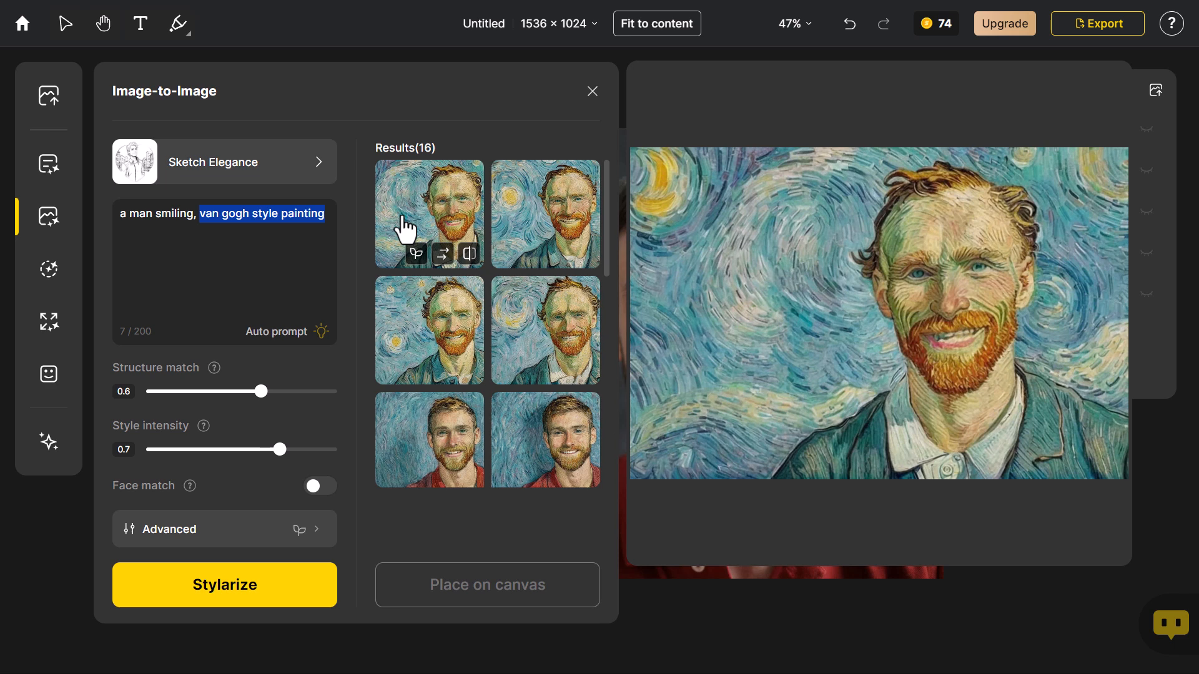
key("BackSpace")
key("ctrl+a")
key("BackSpace")
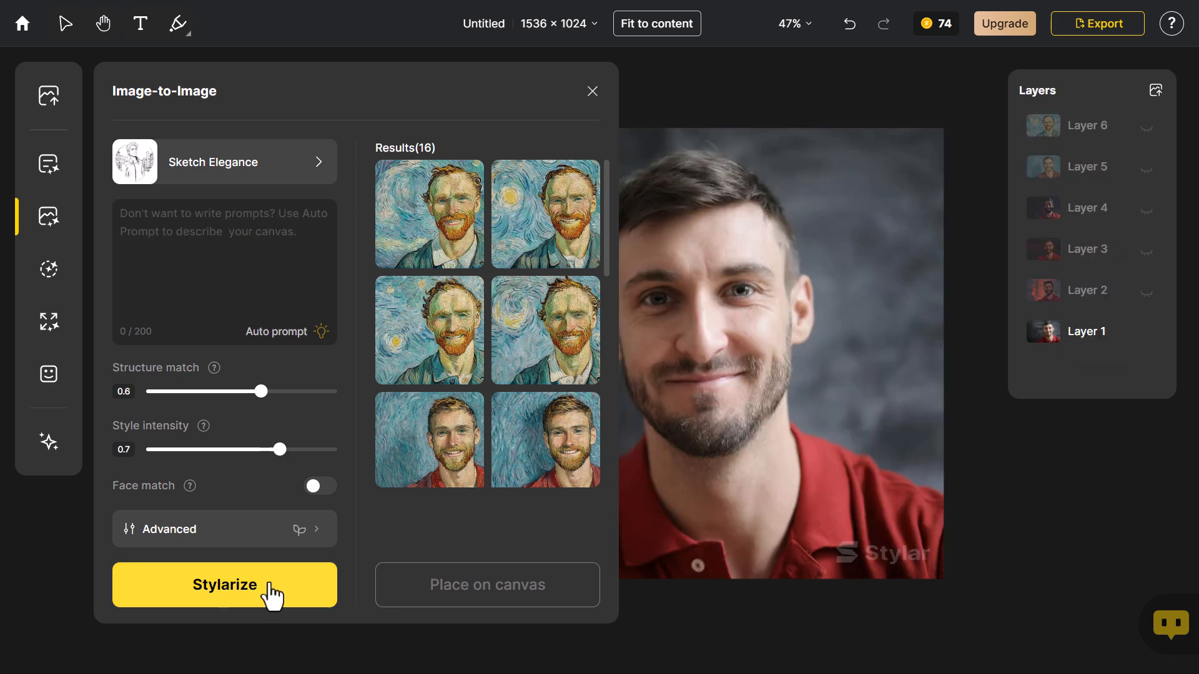
Stylize the photo with Sketch Elegance and place the third result on the canvas, toggling Layer 7 to compare it with the original
left_click(270, 590)
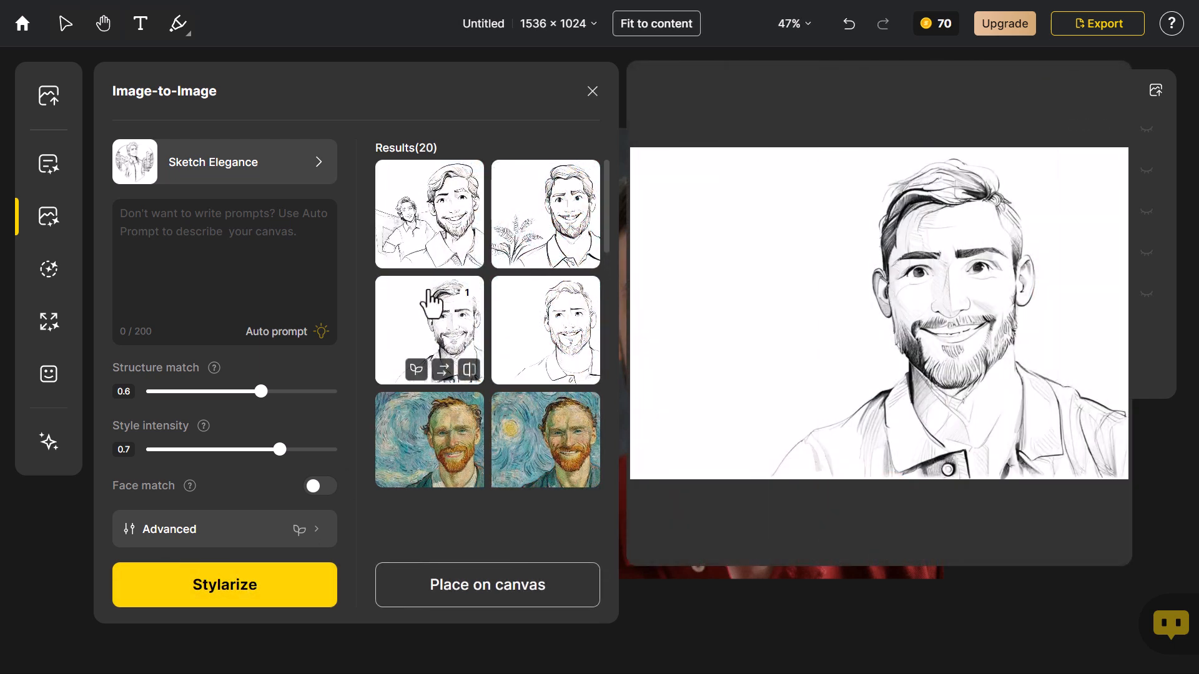
left_click(482, 593)
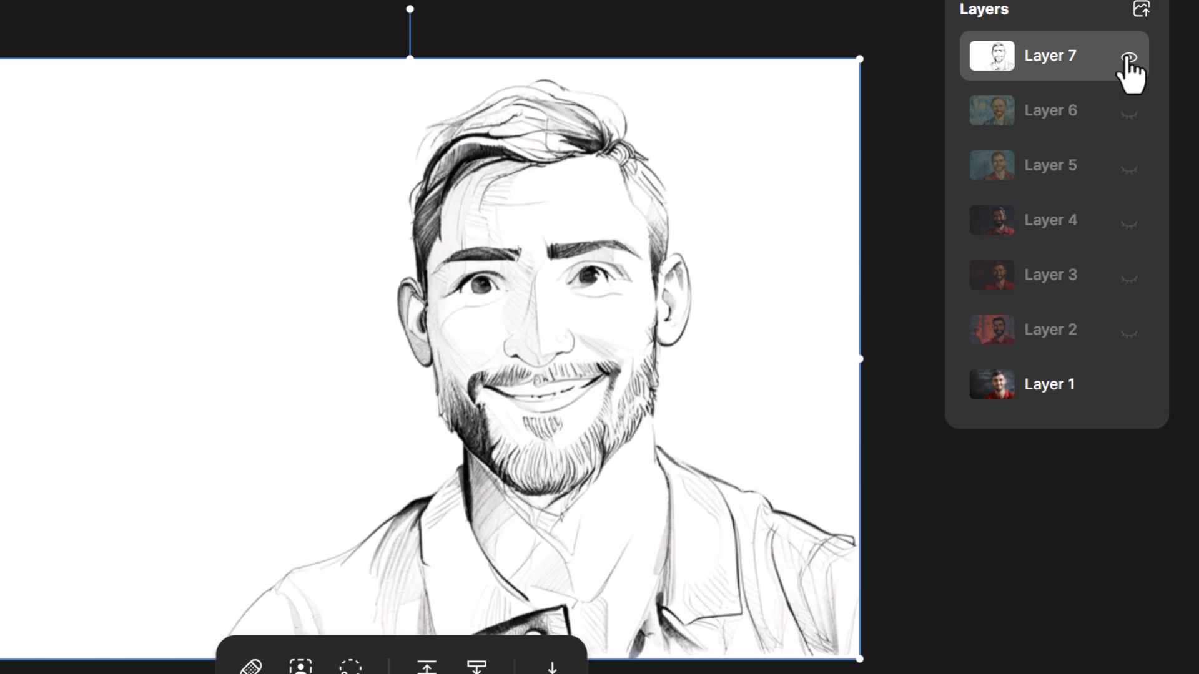
left_click(1129, 59)
left_click(1128, 59)
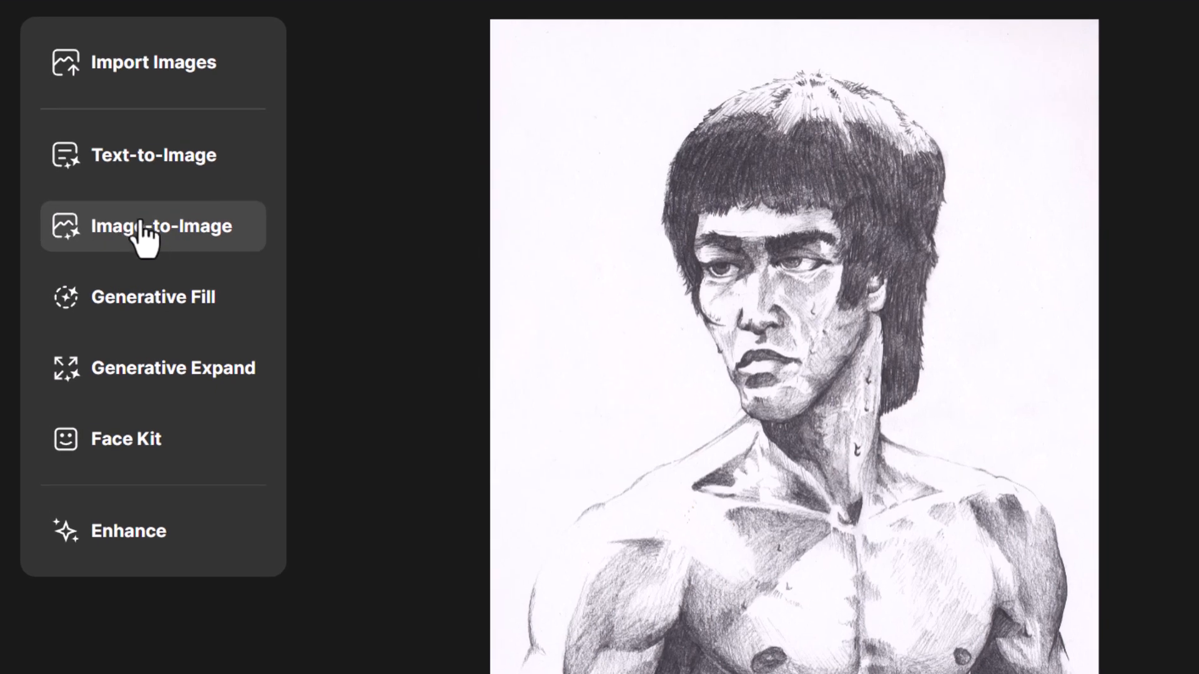
Choose the Vivid Stylization preset from the Character Design styles as the Image-to-Image style for the pencil drawing
left_click(140, 226)
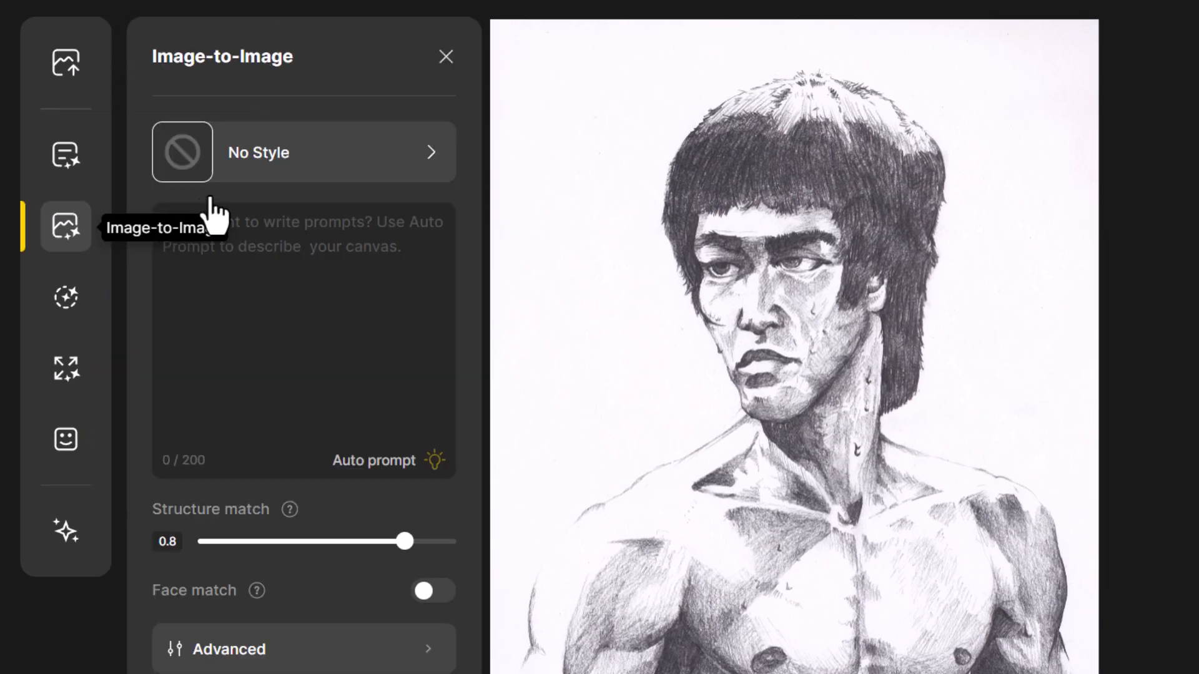
left_click(281, 167)
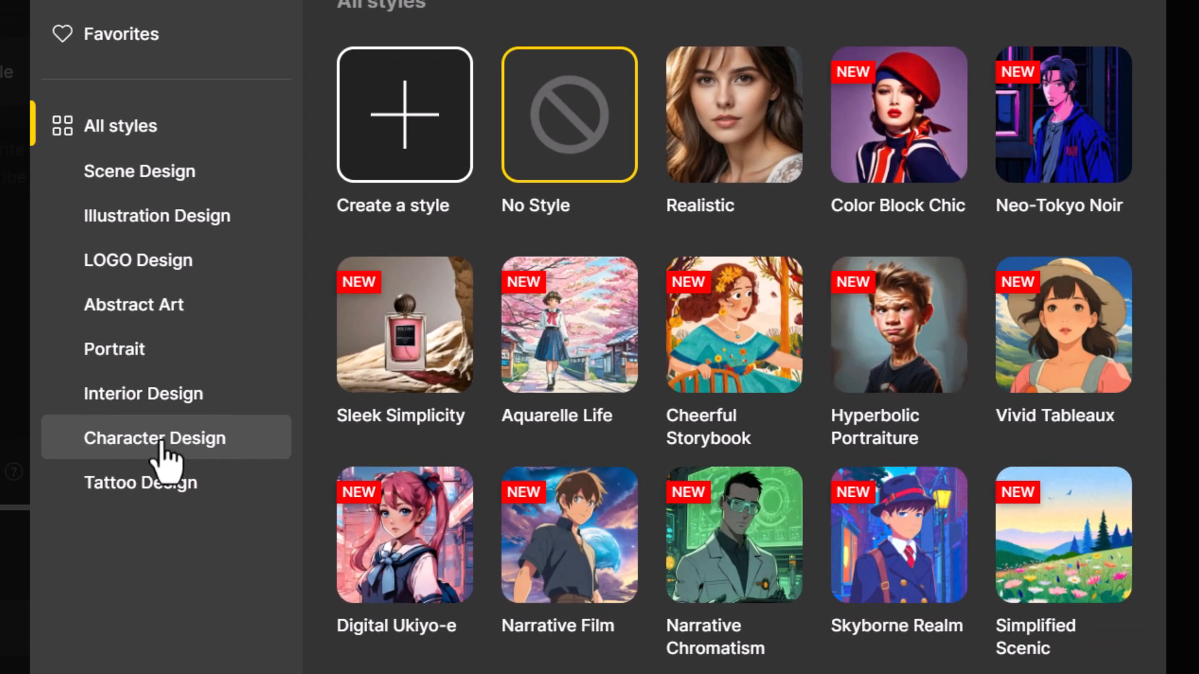
left_click(170, 445)
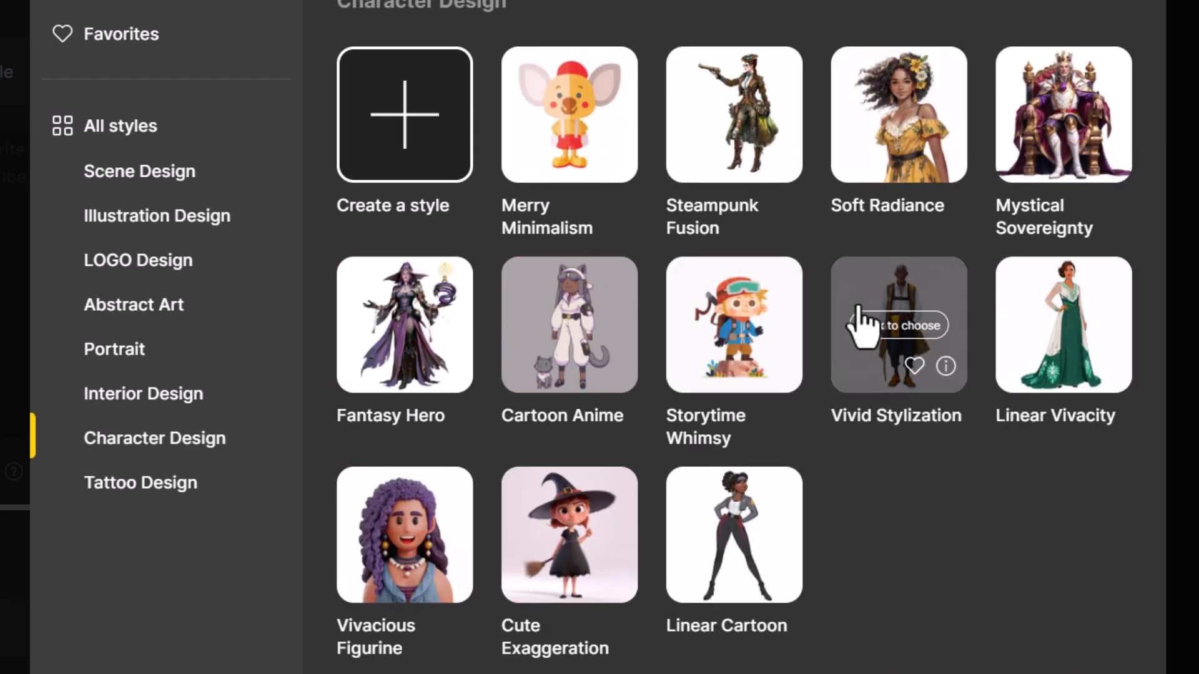
left_click(917, 302)
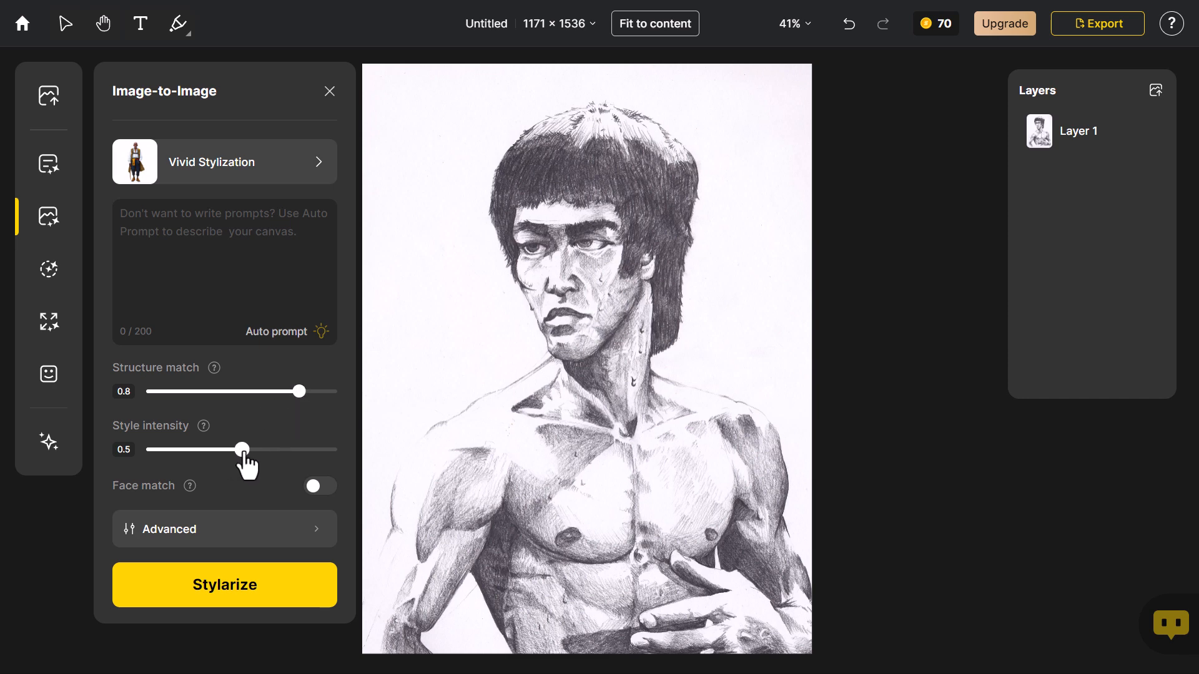
Stylize the drawing at style intensity 0.6 and place the third result on the canvas, toggling Layer 2 to compare it with the drawing
left_click_drag(243, 450, 261, 449)
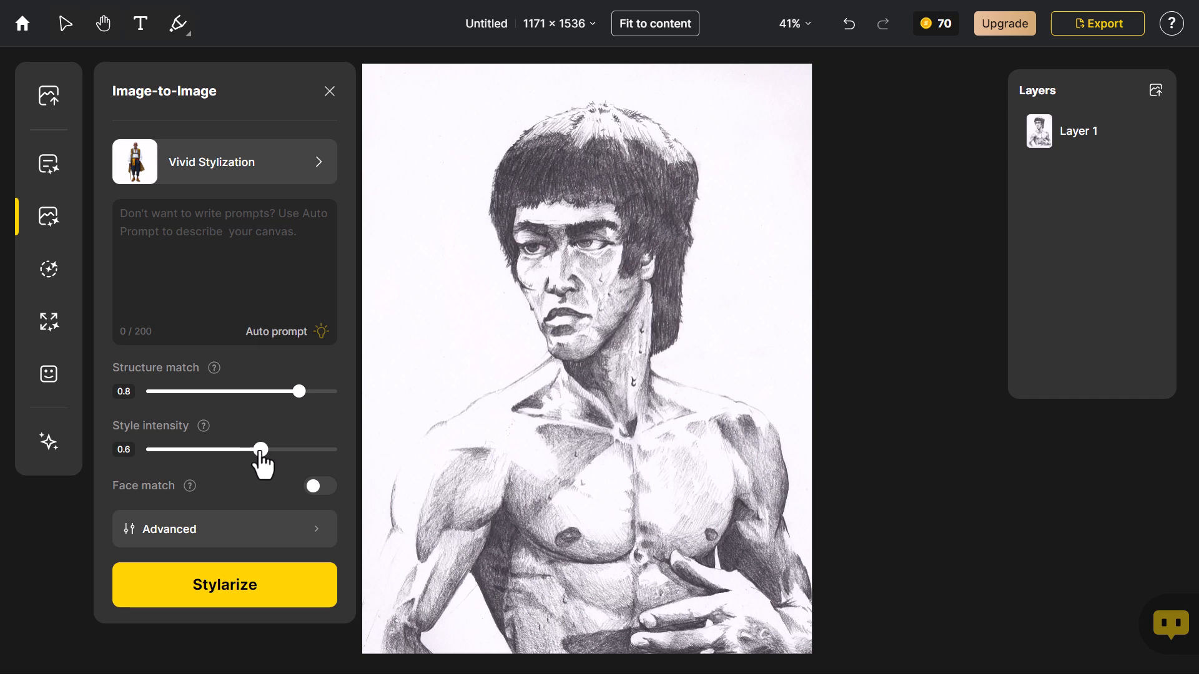
left_click(234, 587)
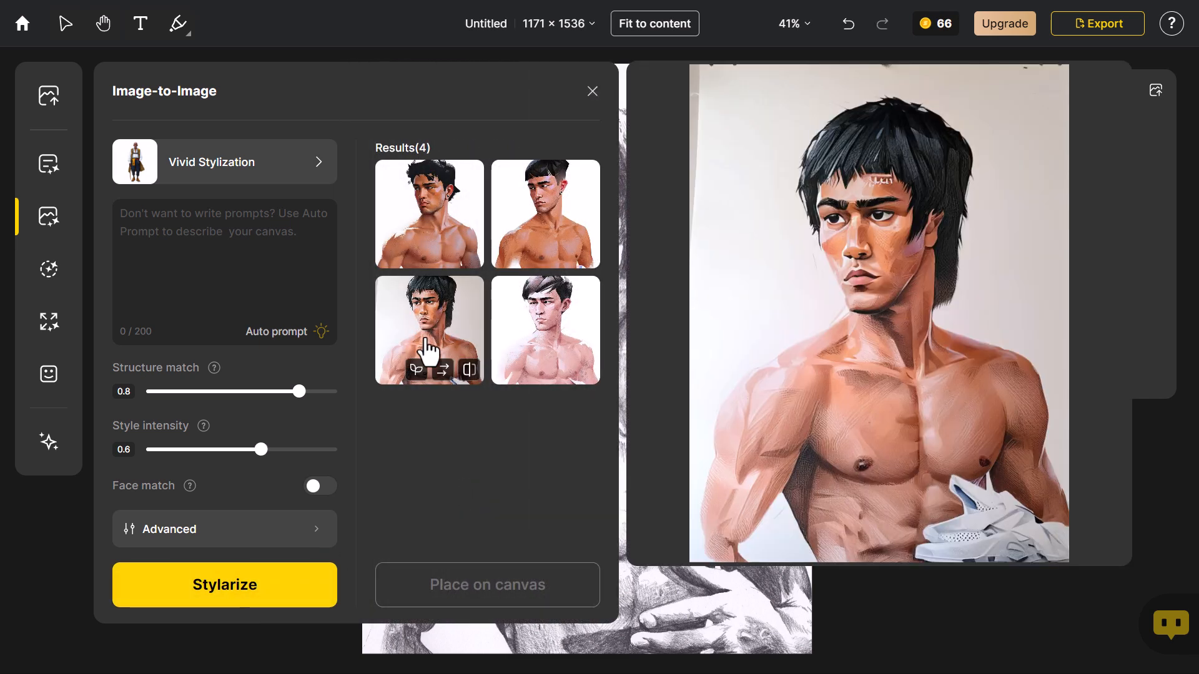
left_click(429, 329)
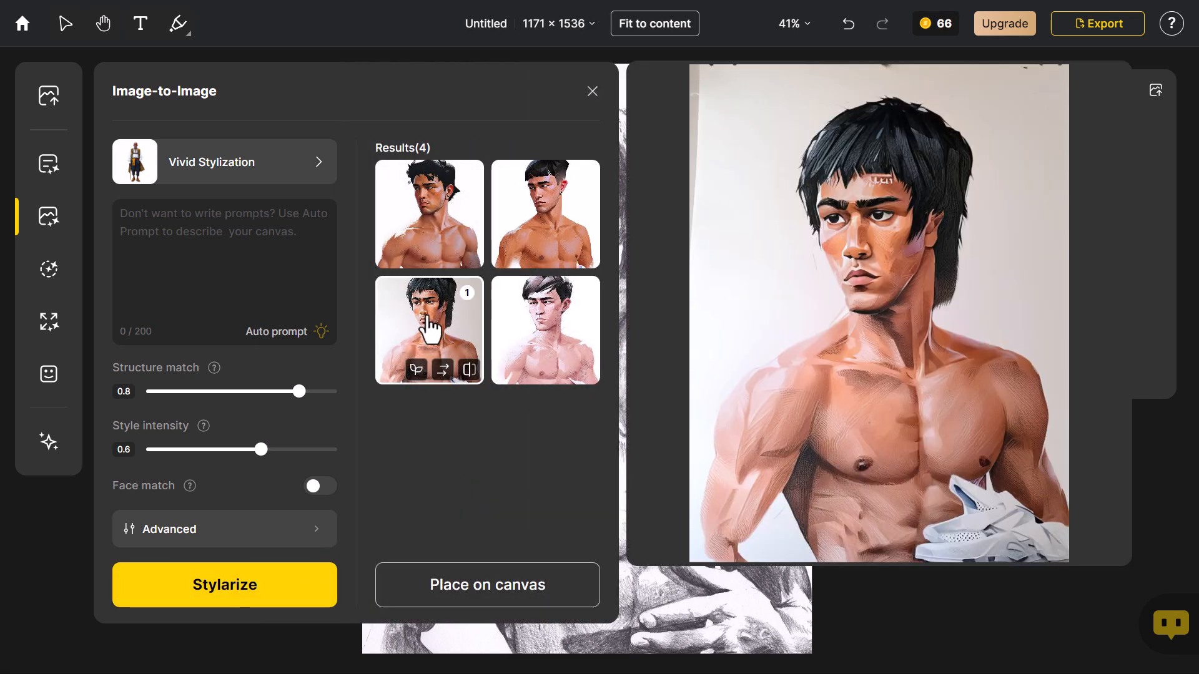
left_click(476, 593)
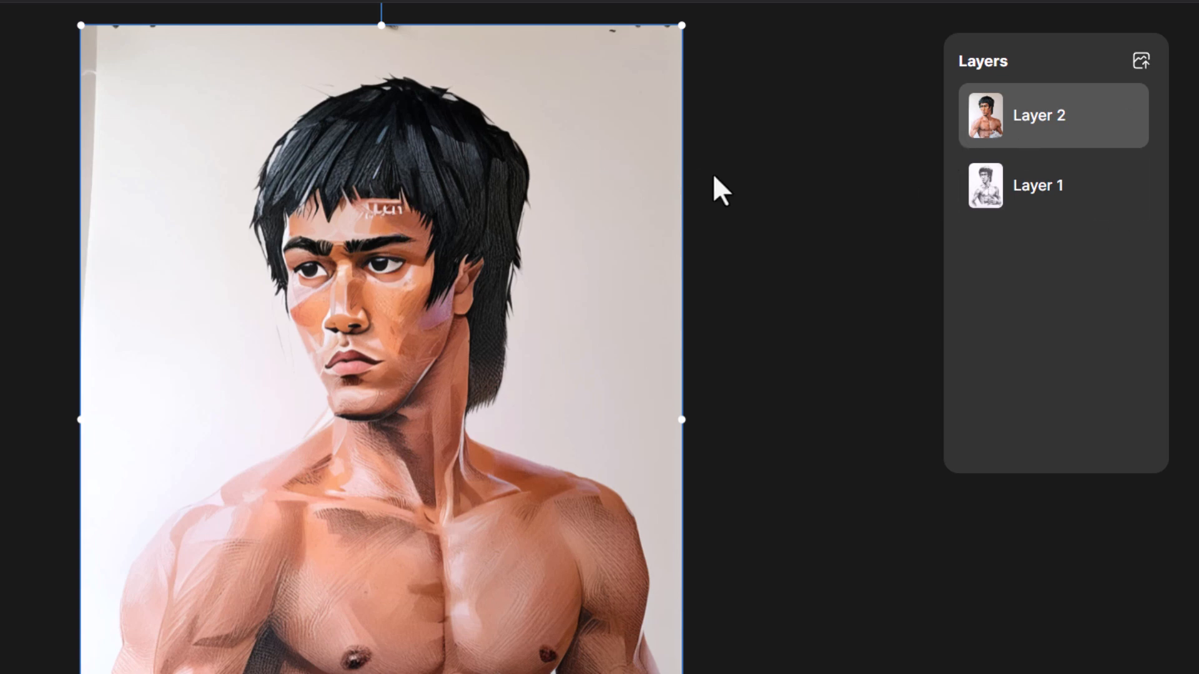
left_click(1128, 119)
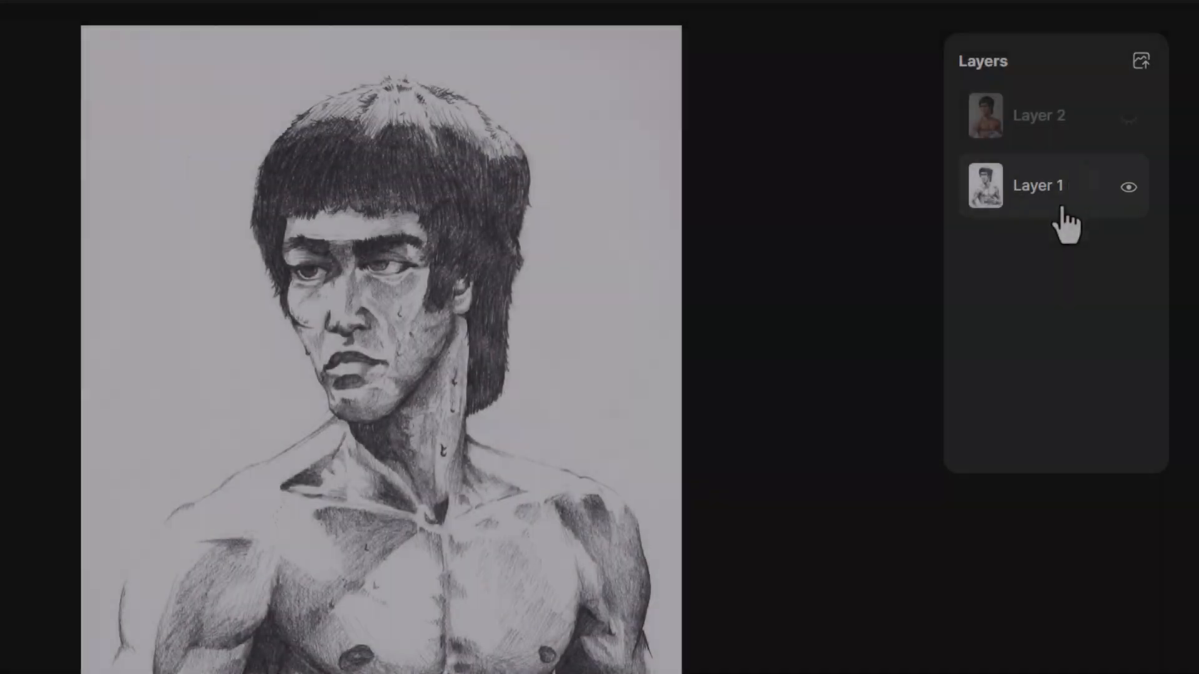
Select the pencil drawing on Layer 1 and choose the Commercial Portrait preset as its Image-to-Image style
left_click(1059, 206)
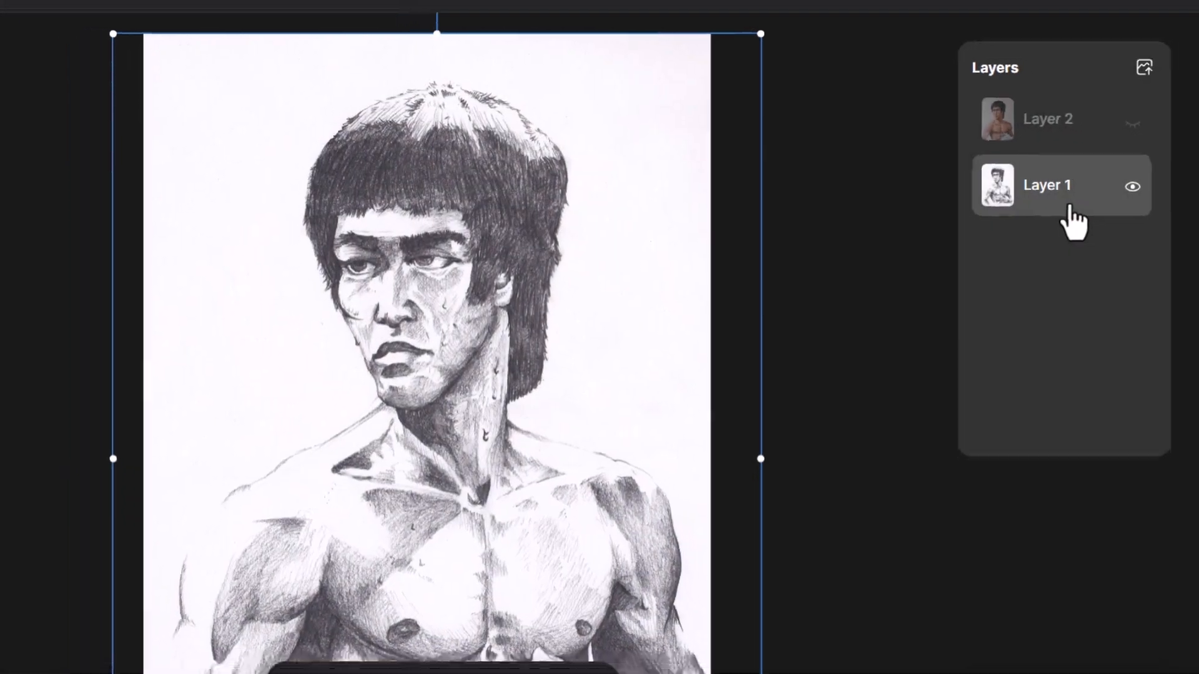
left_click(138, 219)
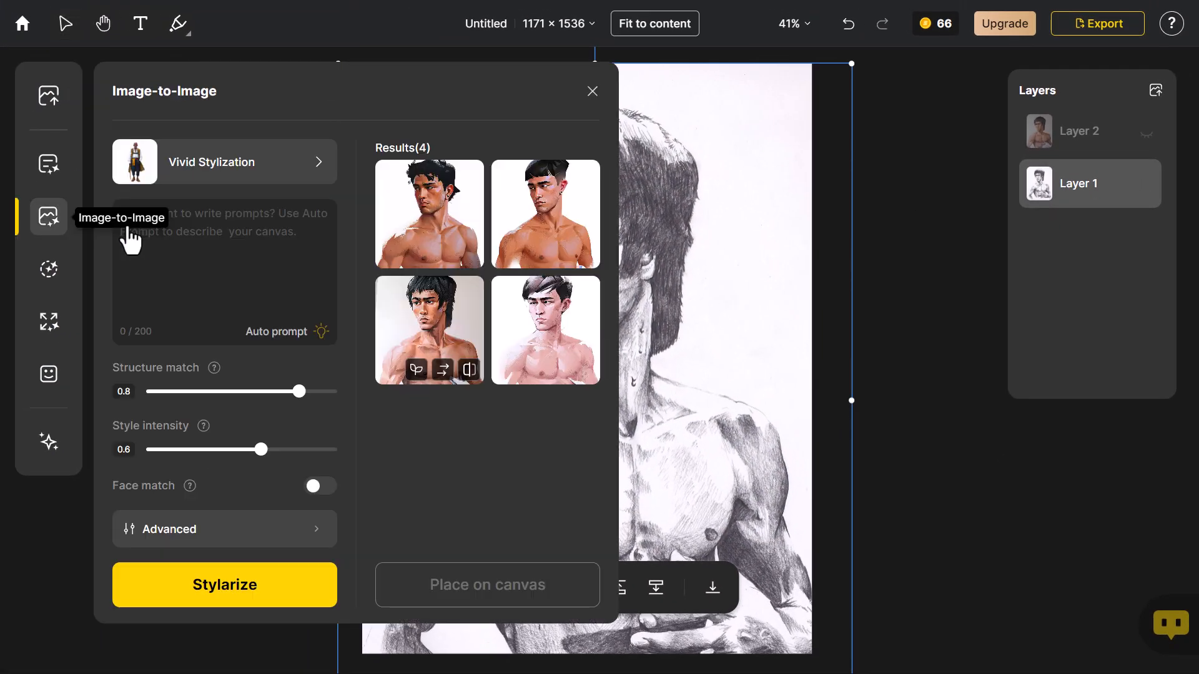
left_click(206, 175)
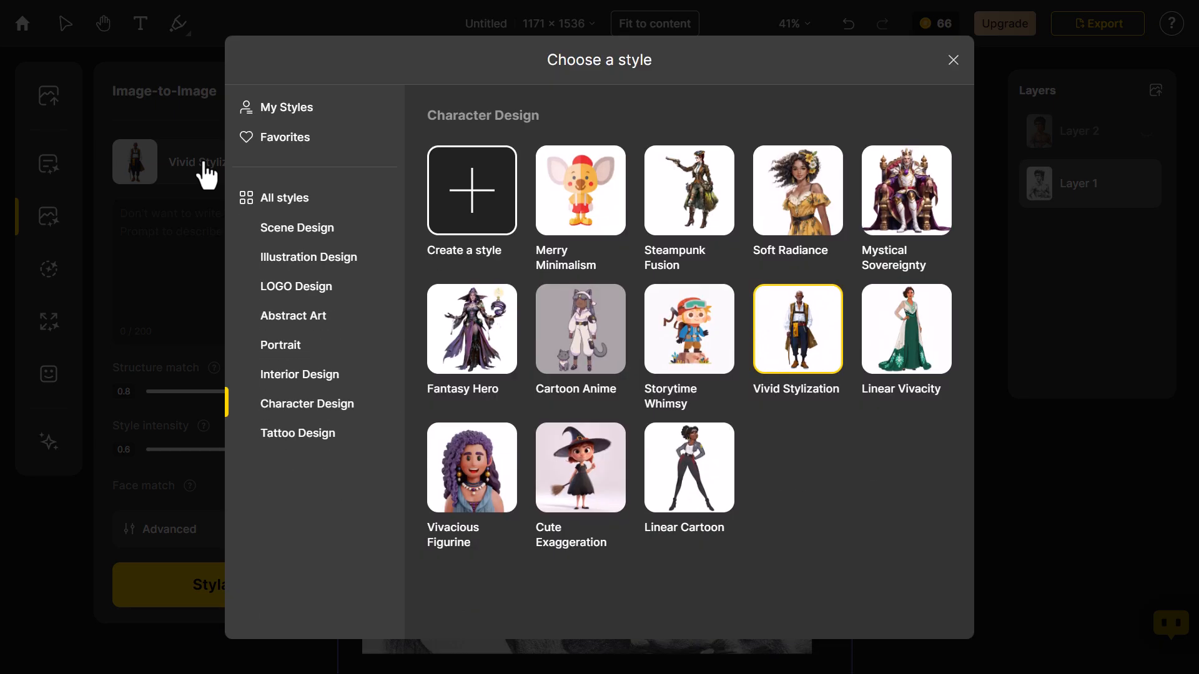
left_click(356, 197)
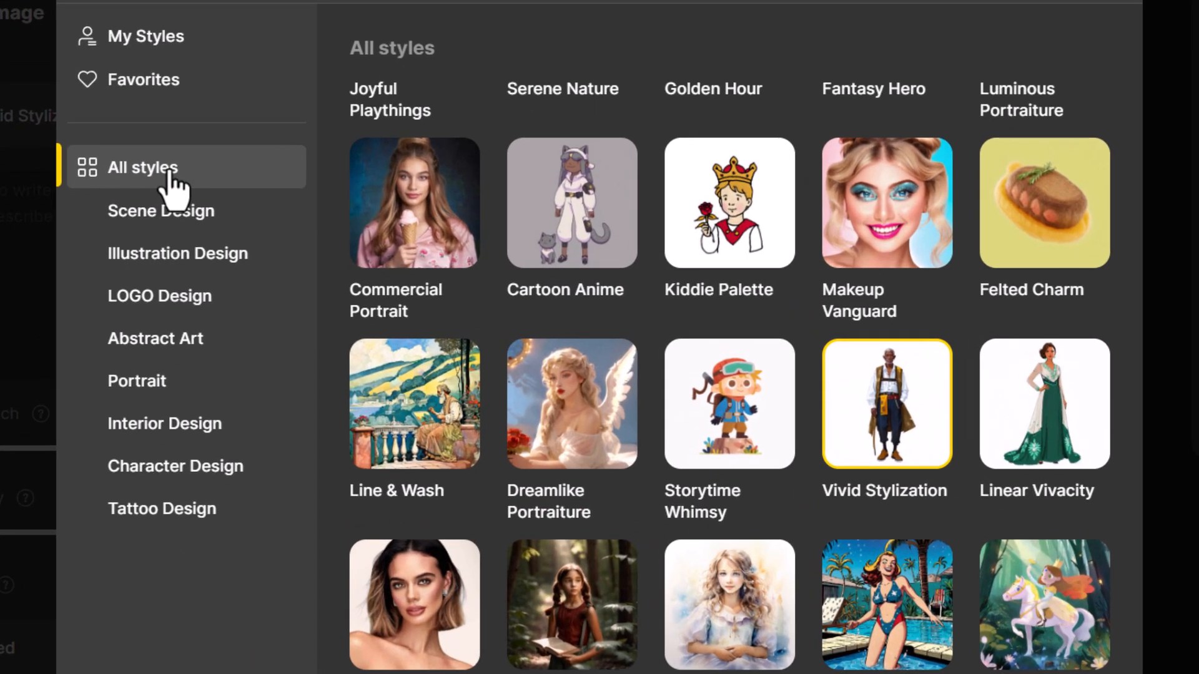
left_click(391, 193)
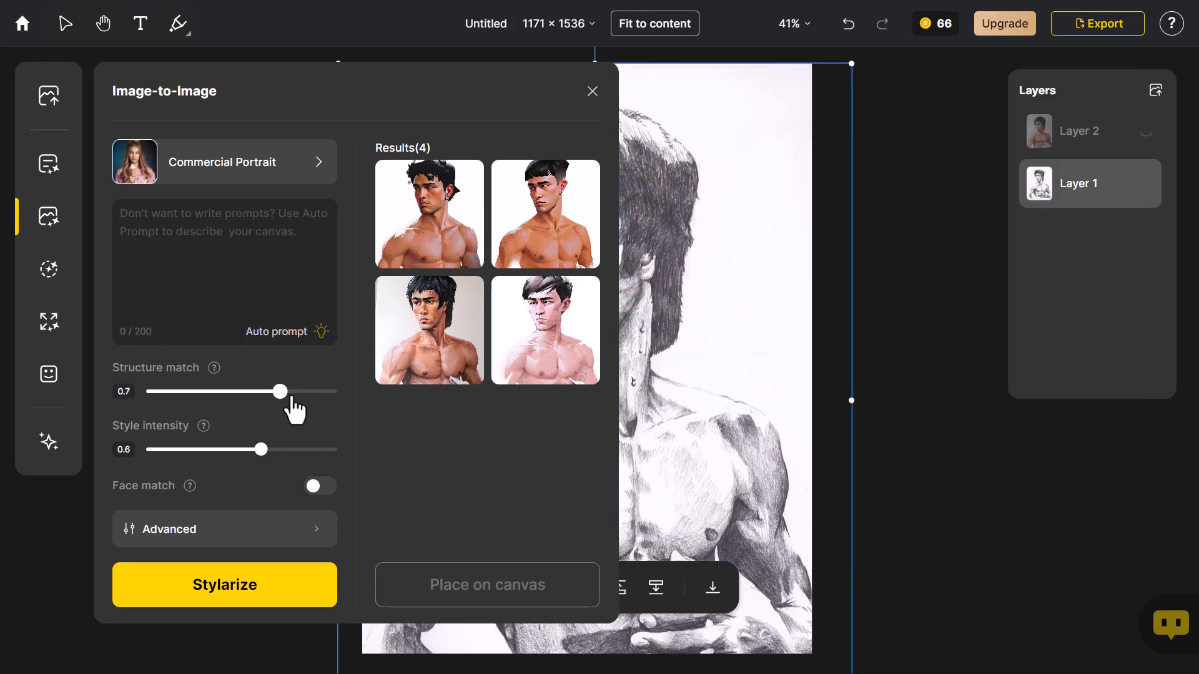
Stylize the drawing with style intensity 0.7 and structure match 0.6
left_click_drag(261, 451, 275, 456)
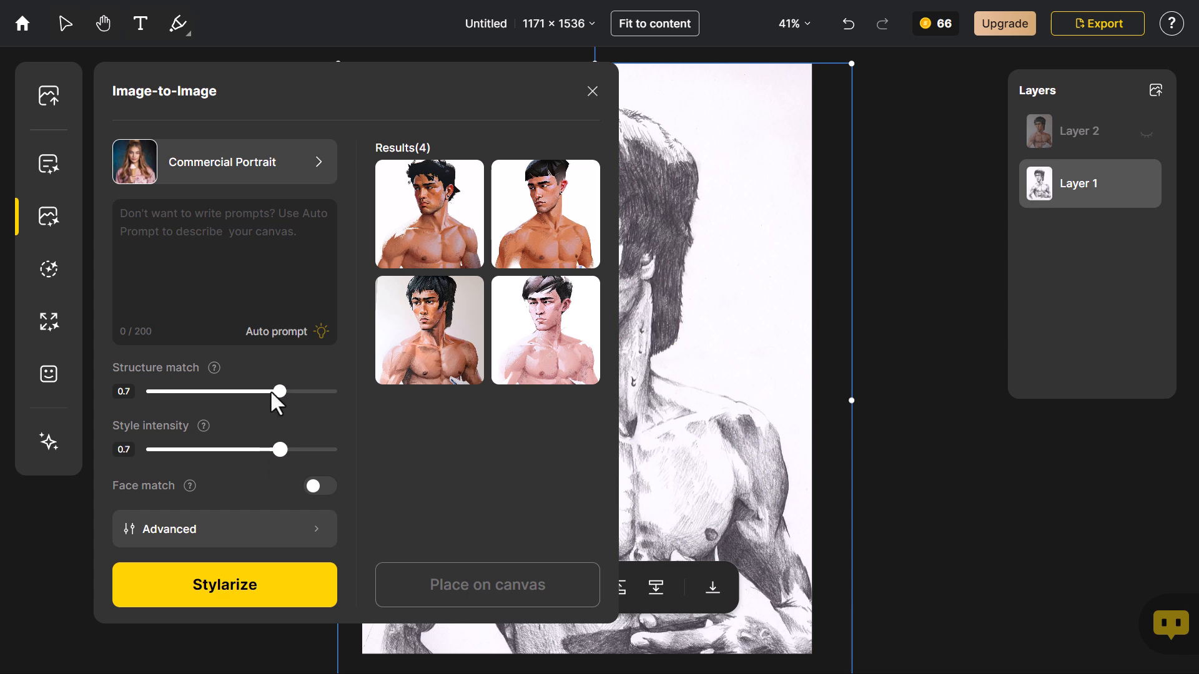
left_click_drag(279, 390, 267, 400)
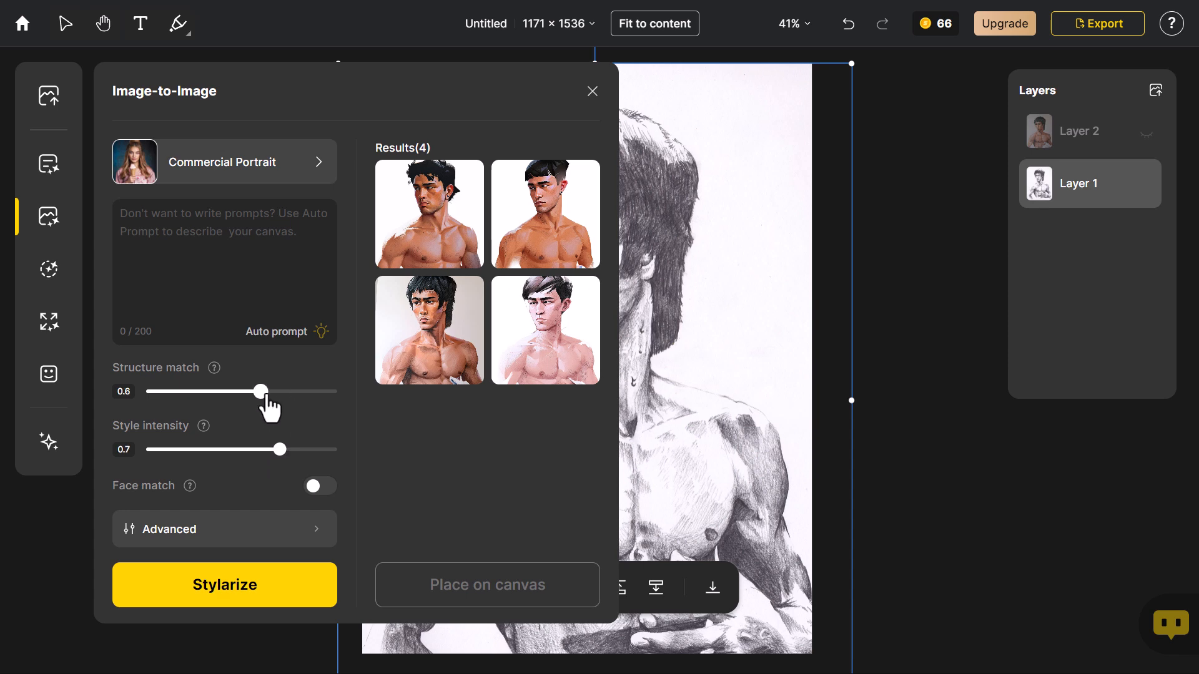
left_click(197, 600)
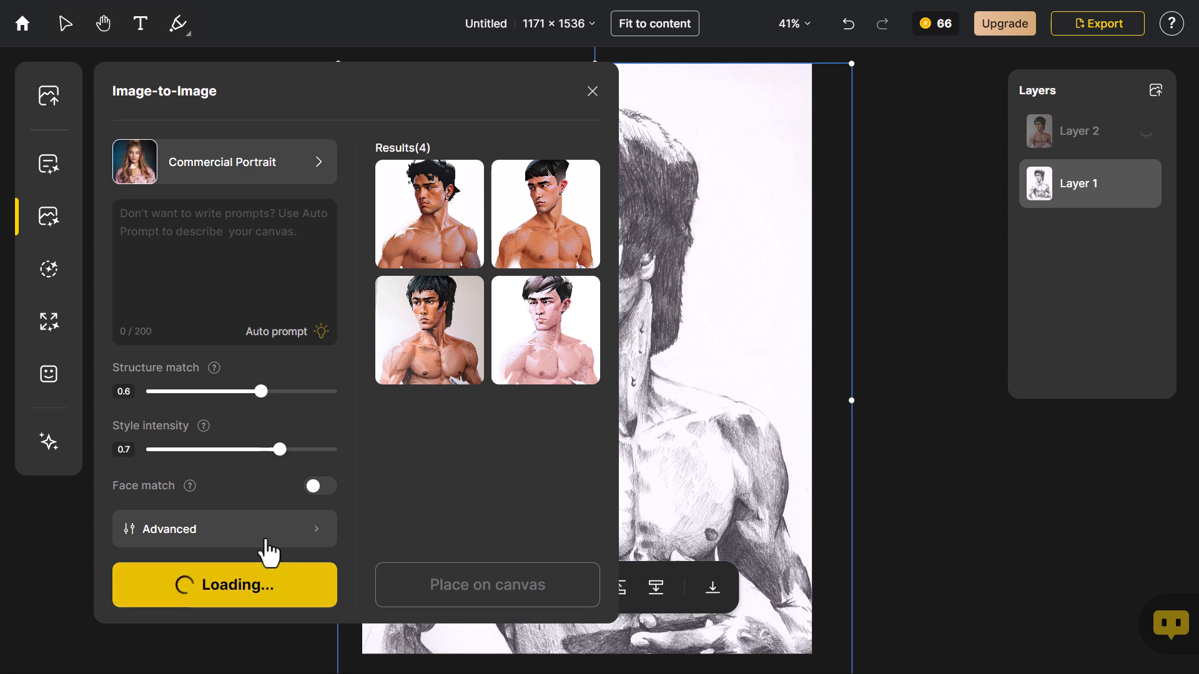
Preview the new results, place the second one on the canvas, and toggle Layer 3 to compare it with the drawing
mouse_move(445, 365)
mouse_move(531, 356)
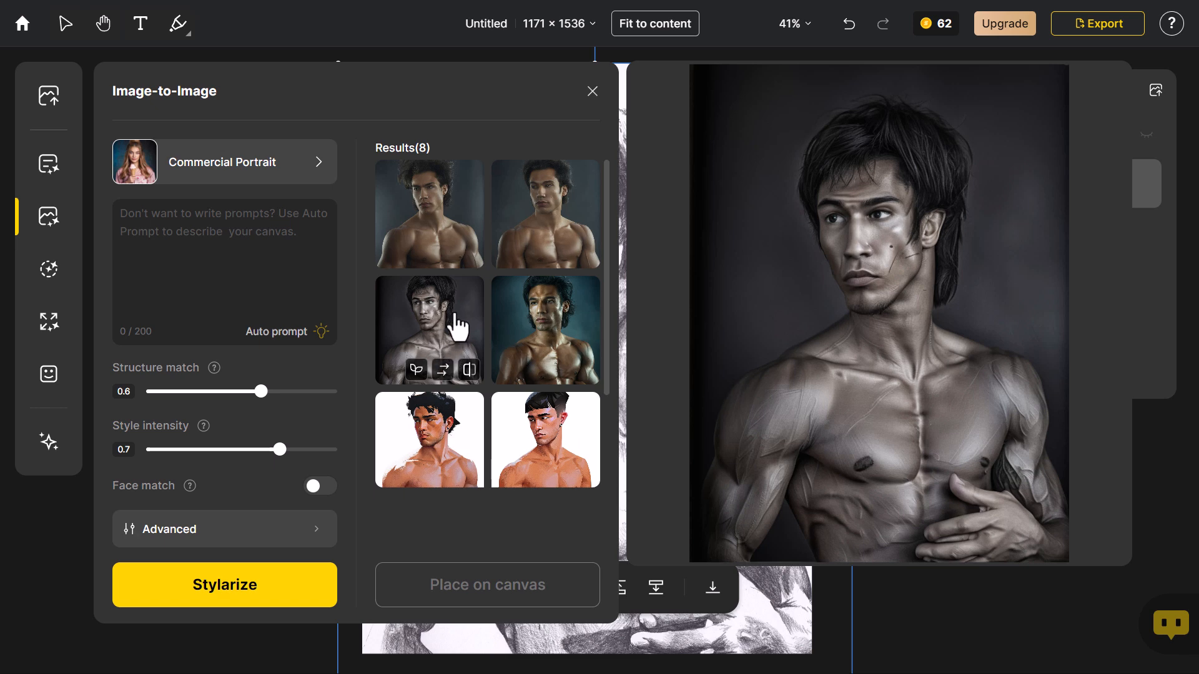
mouse_move(457, 251)
mouse_move(529, 250)
left_click(535, 220)
left_click(472, 591)
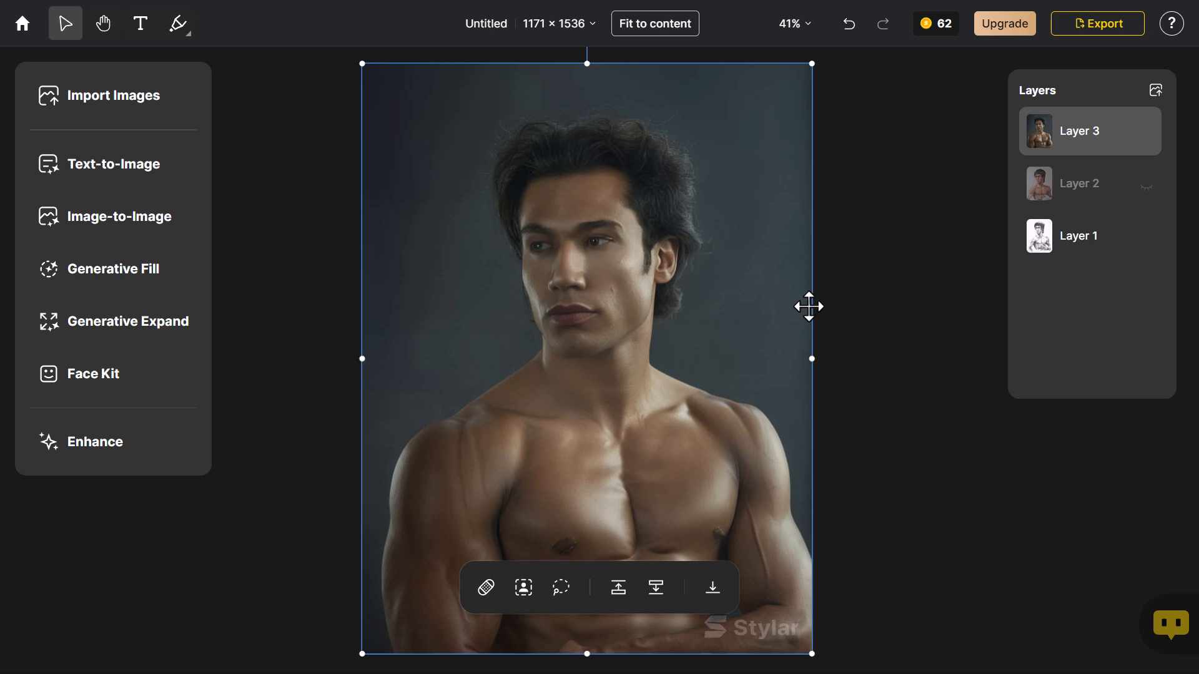
mouse_move(1154, 153)
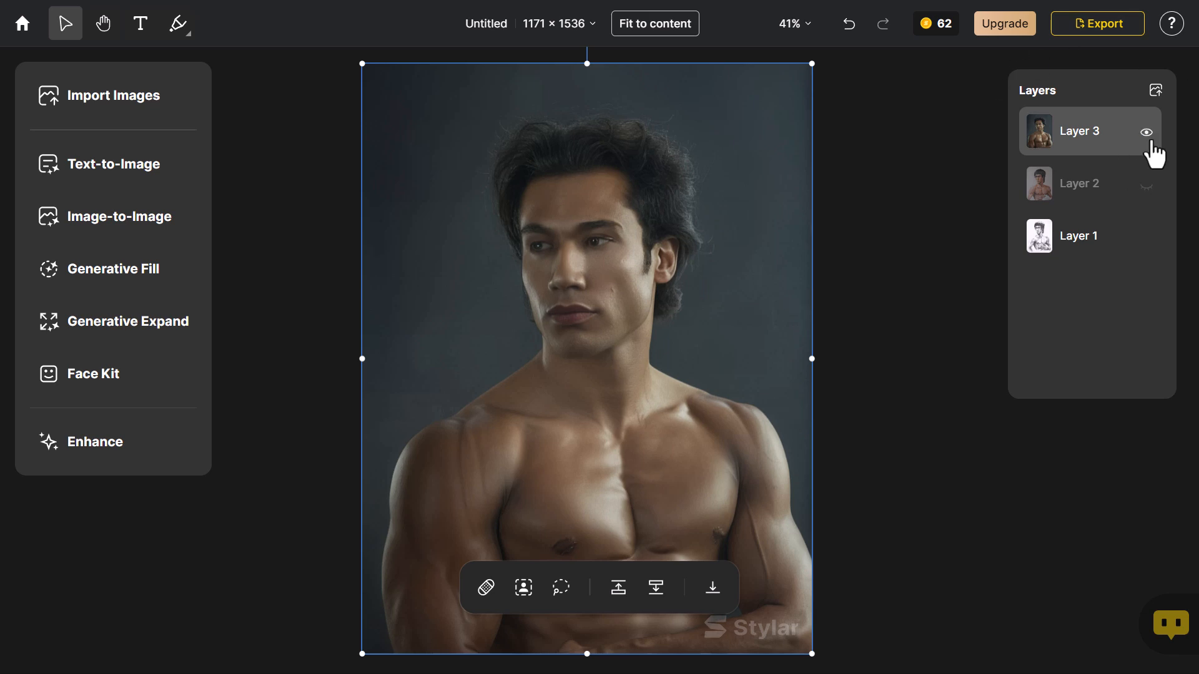
left_click(1146, 133)
left_click(1146, 134)
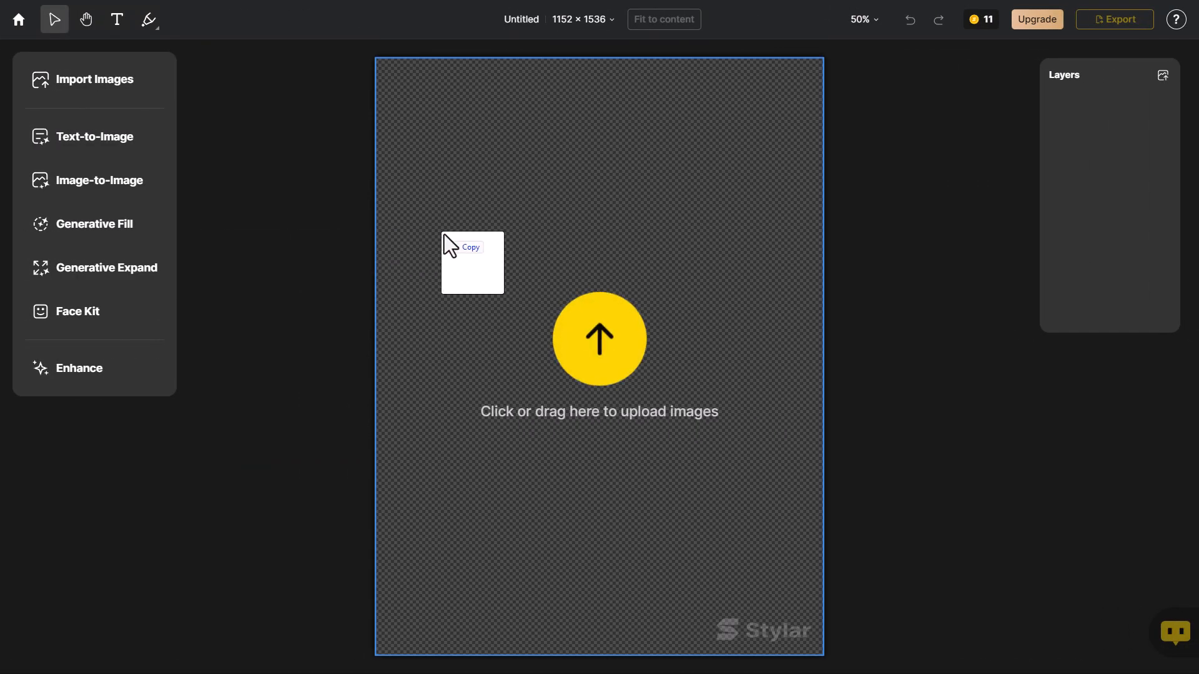
Import the moustached cartoon sketch and stylize it with a custom style created from the vecteezy 3D boy character image
left_click_drag(426, 234, 630, 291)
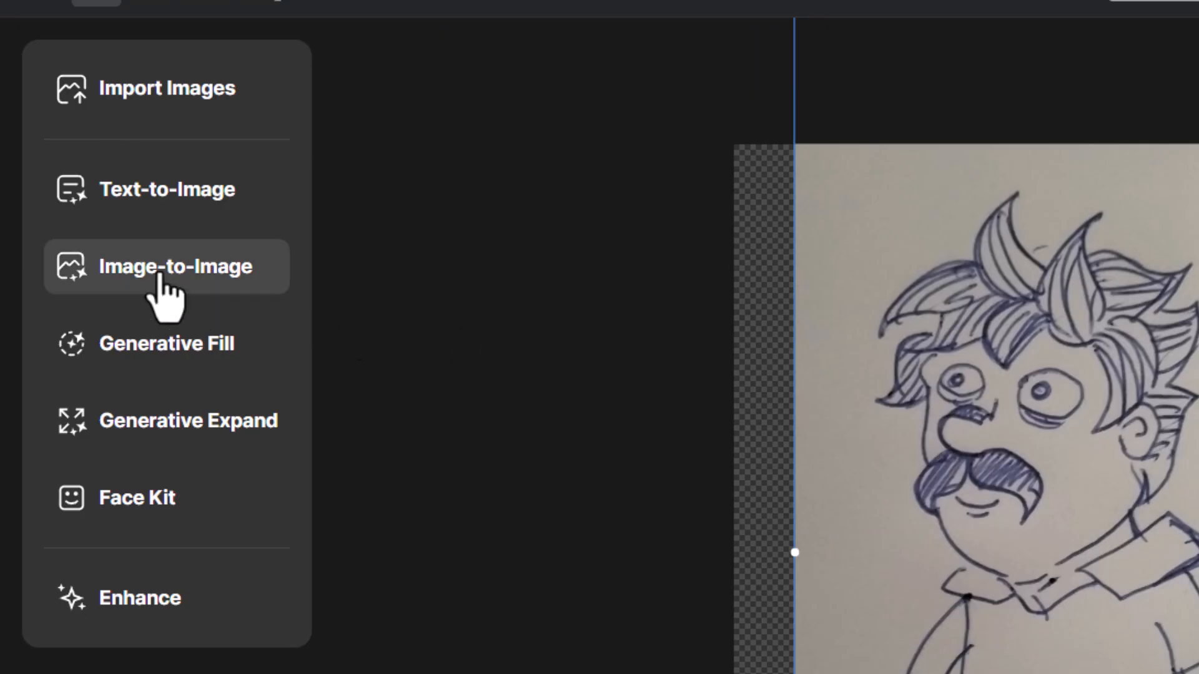
left_click(88, 184)
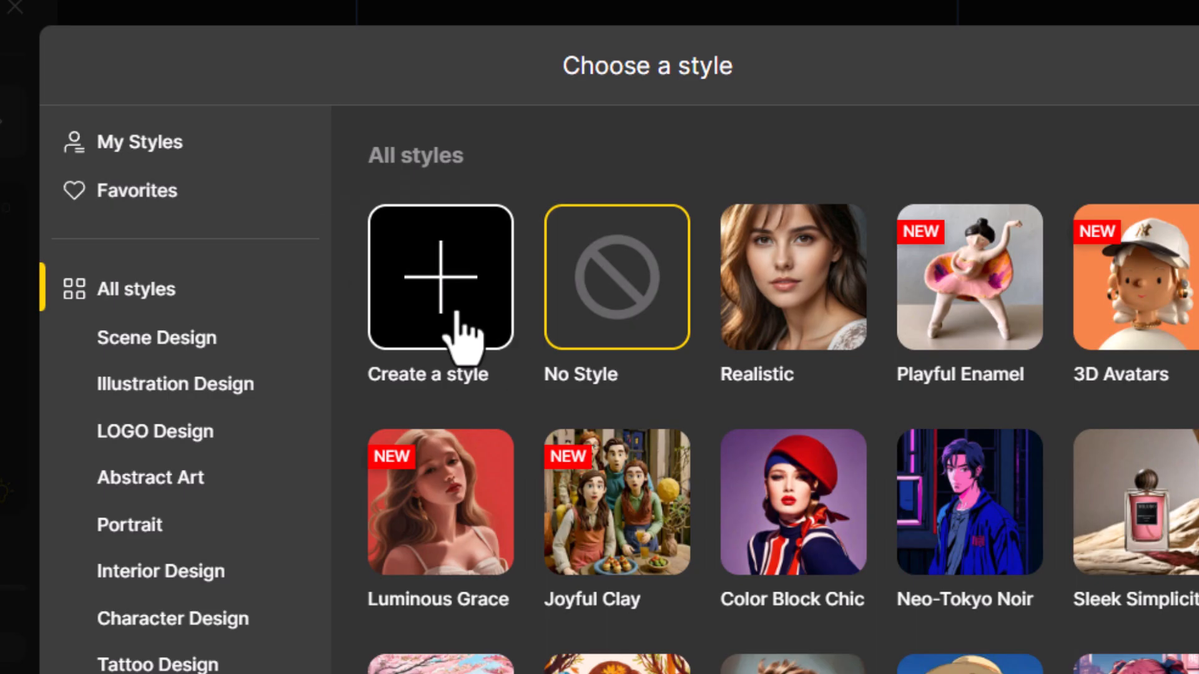
left_click(461, 335)
left_click(648, 401)
left_click(564, 127)
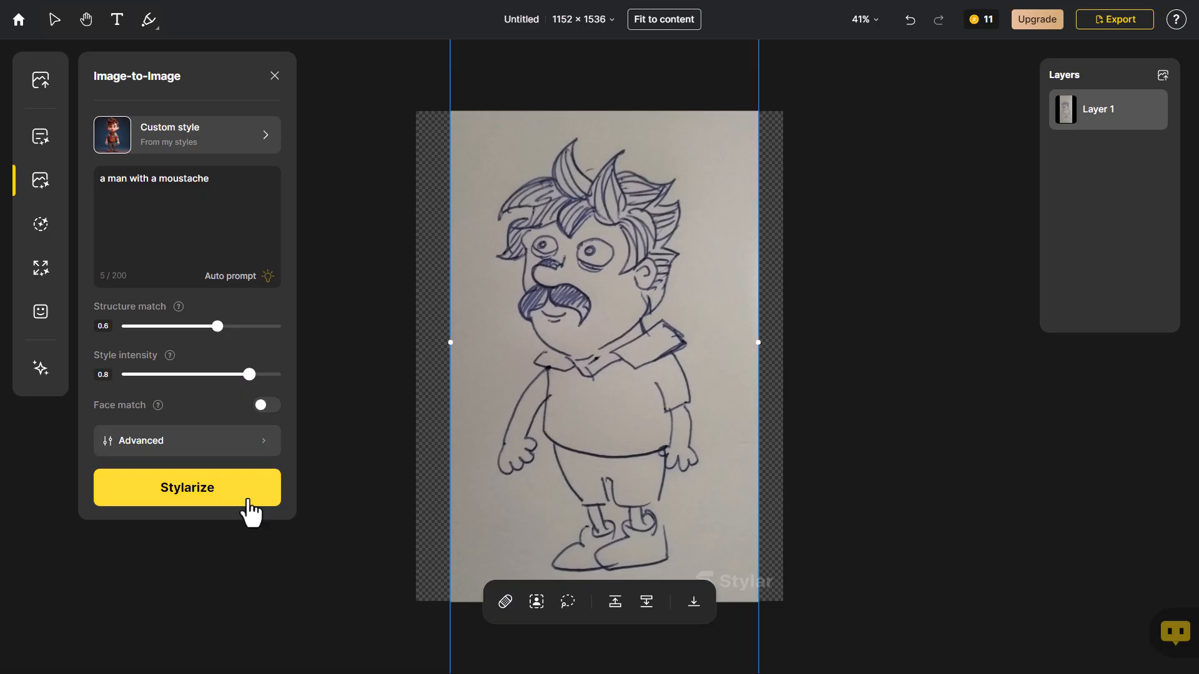
left_click(237, 499)
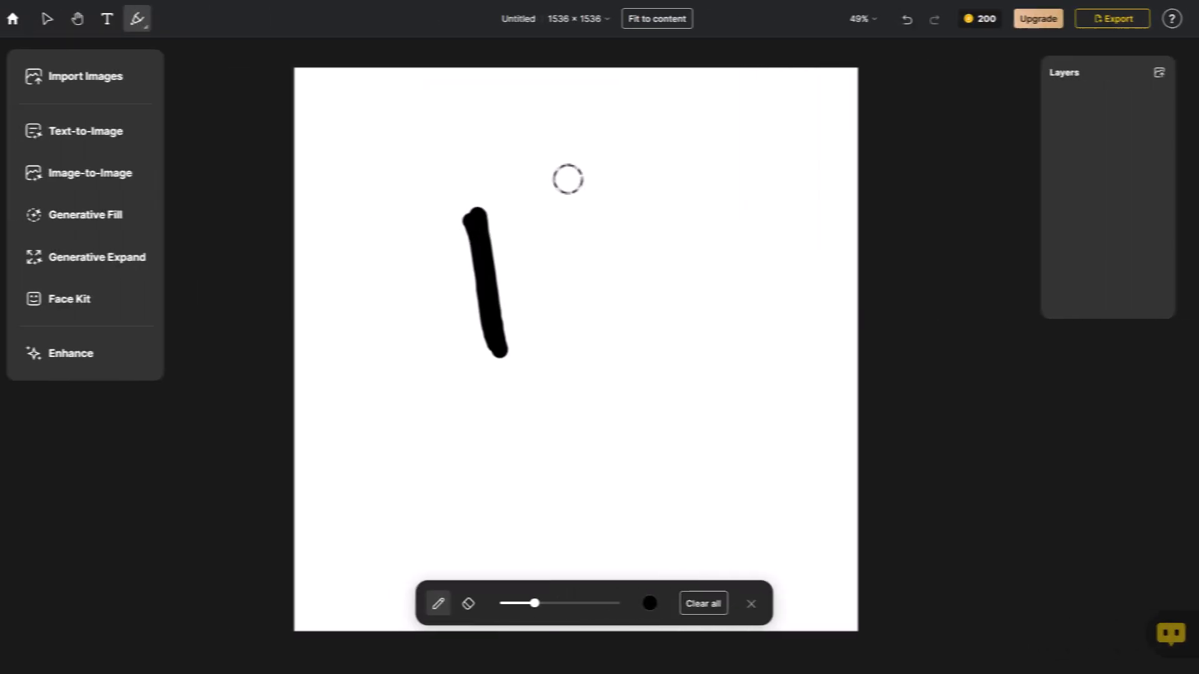
Add the black horned-hand drawing to the 1536 × 1536 canvas and position it
left_click_drag(568, 179, 543, 321)
left_click(473, 603)
left_click_drag(615, 328, 549, 356)
Add the text "Metal" beneath the hand drawing and give it a heavy black font
left_click(113, 19)
left_click(399, 400)
type("Metal")
key("ctrl+a")
left_click(470, 629)
left_click(498, 563)
left_click(447, 458)
left_click(427, 532)
left_click(427, 471)
left_click(451, 569)
Add the text "MASTERS" under "Metal" in a thin sans-serif font and align the lettering beneath the hand
left_click_drag(557, 452, 724, 524)
type("MASTERS")
key("ctrl+a")
left_click(471, 629)
left_click(432, 548)
left_click(435, 530)
left_click(640, 629)
left_click(637, 557)
left_click_drag(643, 556, 563, 523)
key("ctrl+a")
left_click_drag(562, 437, 582, 426)
Stylize the Metal Masters logo through Image-to-Image with the Stylized Fauna preset from the LOGO Design styles
left_click(174, 171)
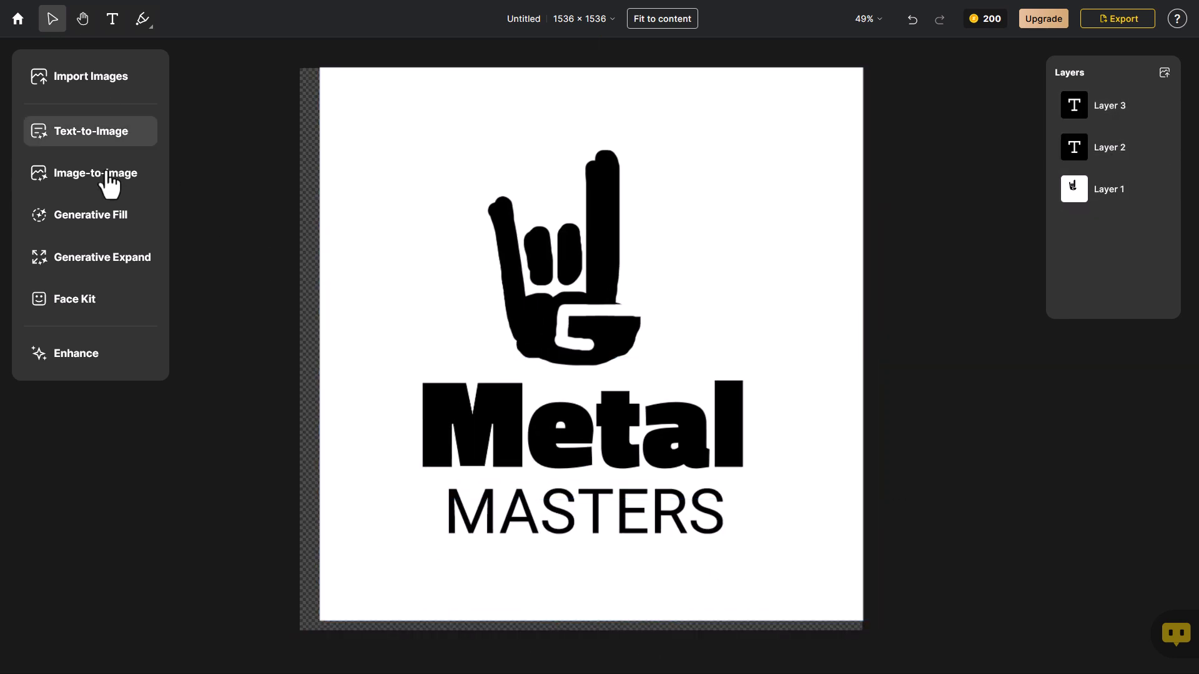
left_click(91, 177)
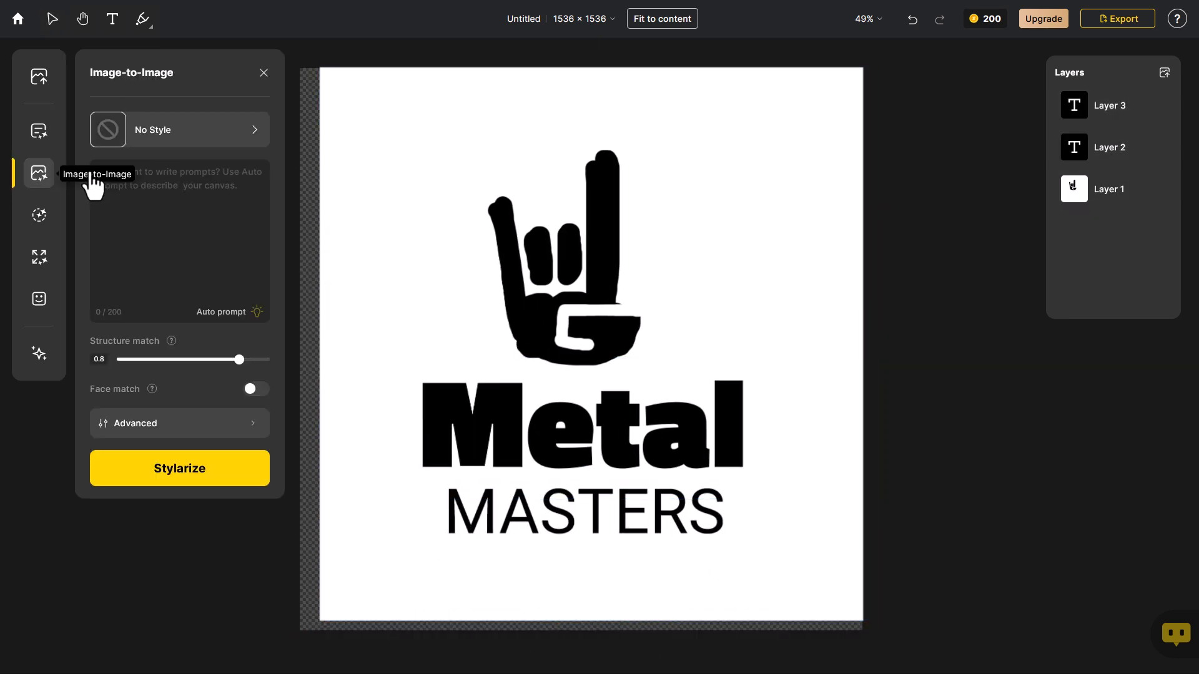
left_click(141, 139)
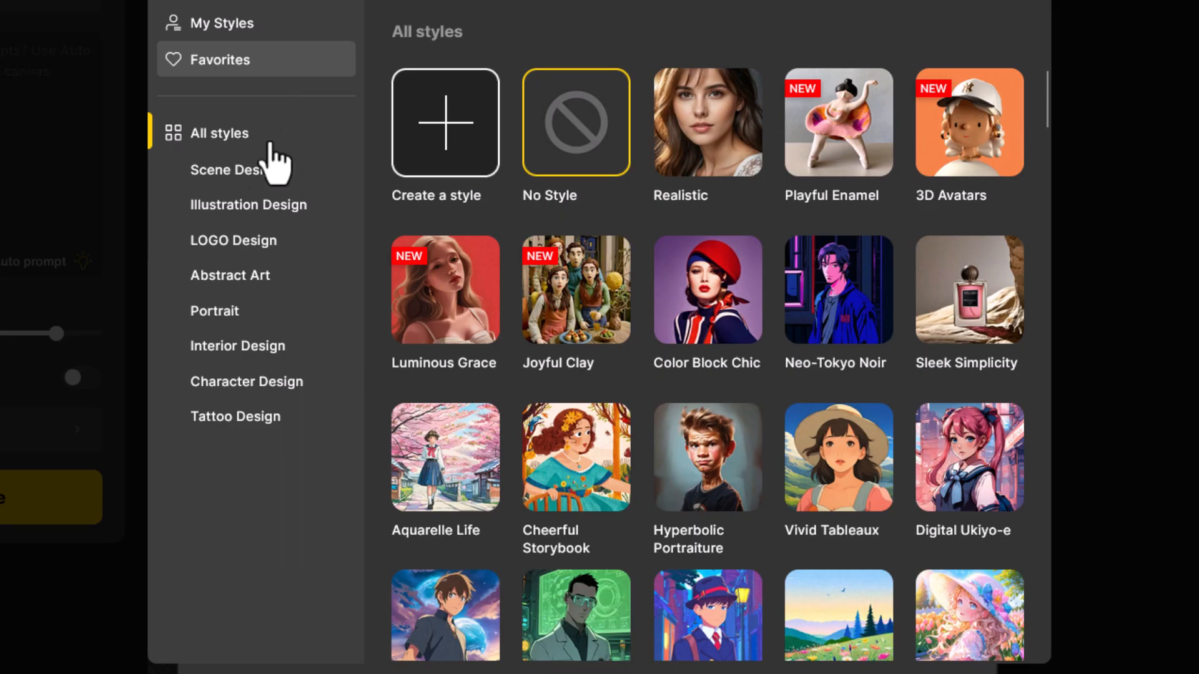
left_click(249, 240)
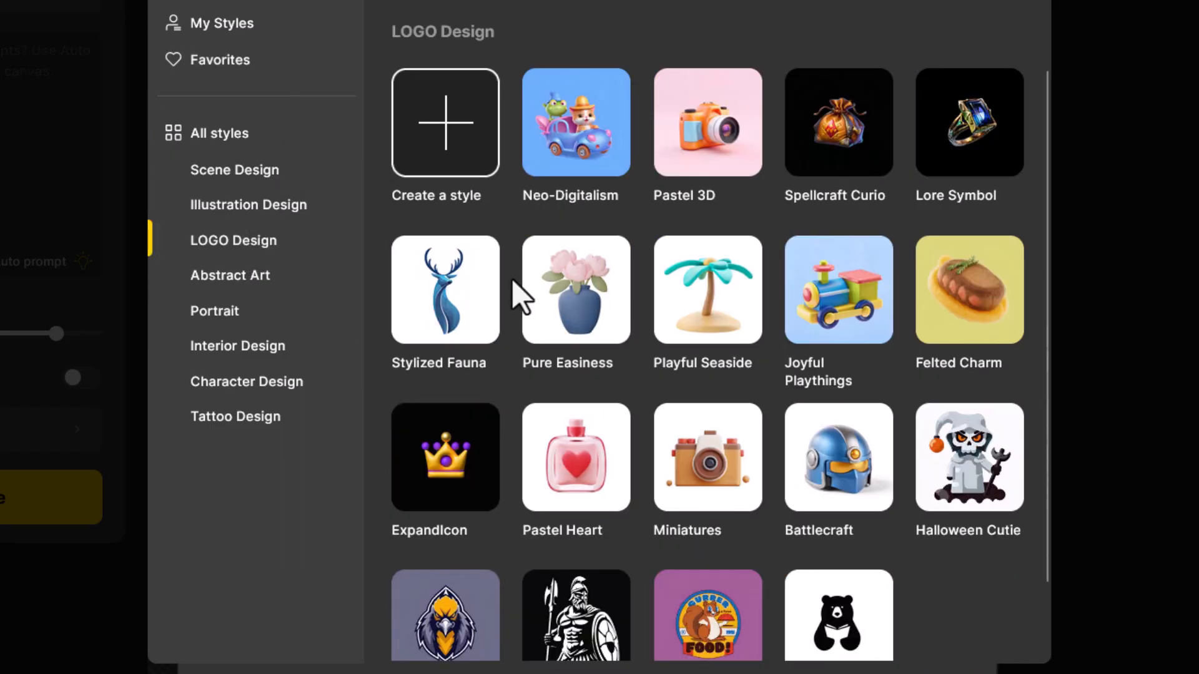
left_click(445, 289)
left_click(50, 497)
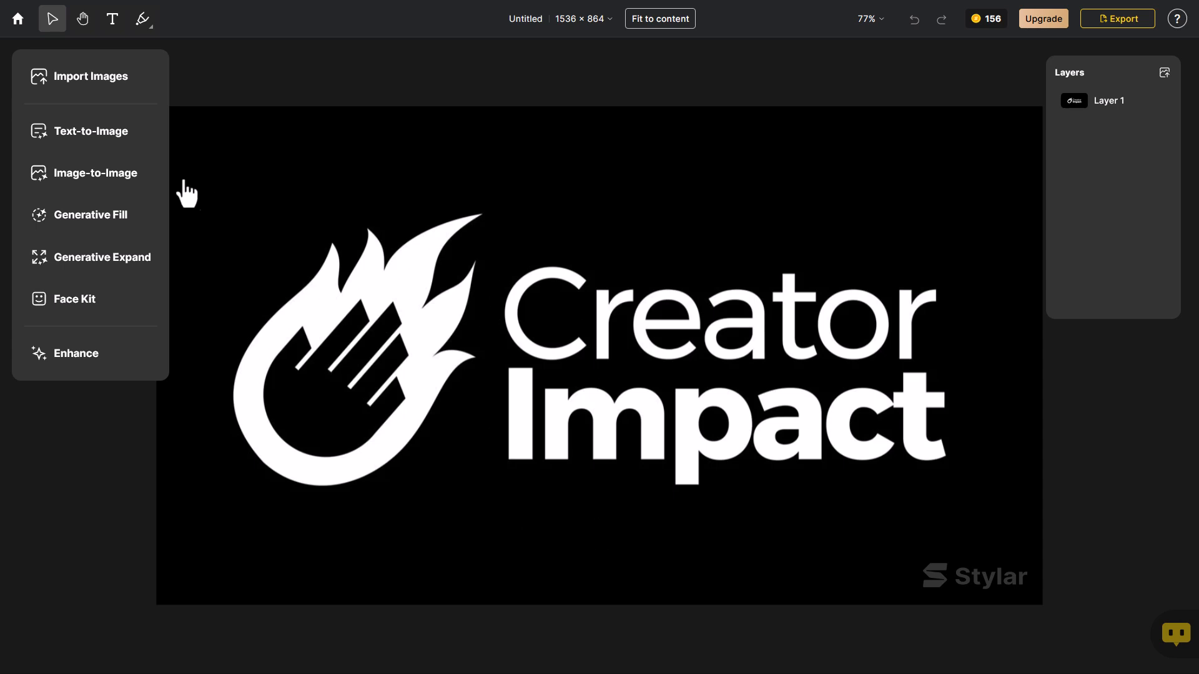
Stylize the Creator Impact logo with the Surreal Iridescence preset from Abstract Art and a raised style intensity
left_click(141, 178)
left_click(145, 140)
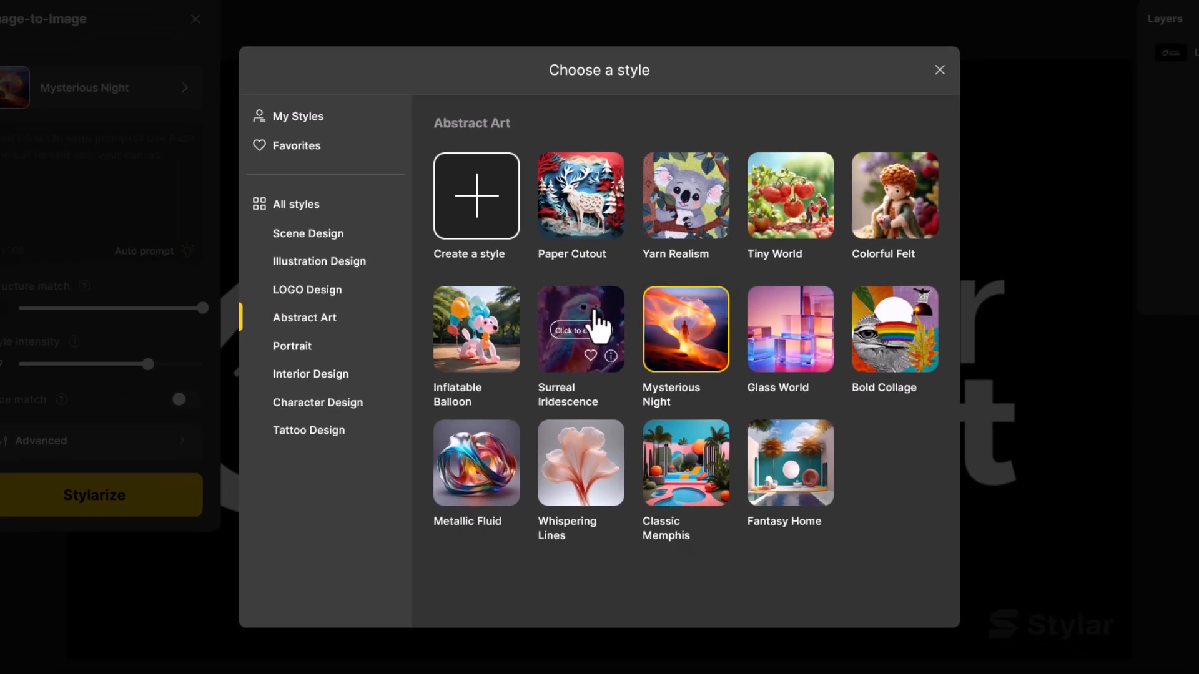
left_click(550, 331)
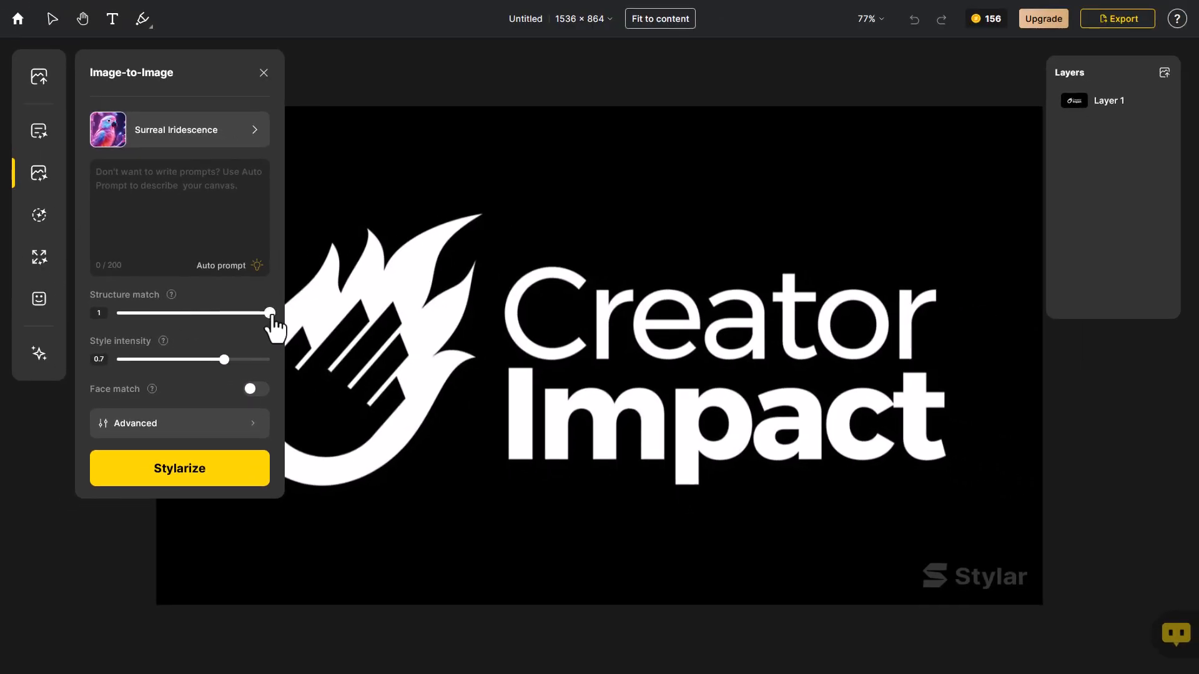
left_click_drag(224, 361, 239, 361)
left_click(186, 482)
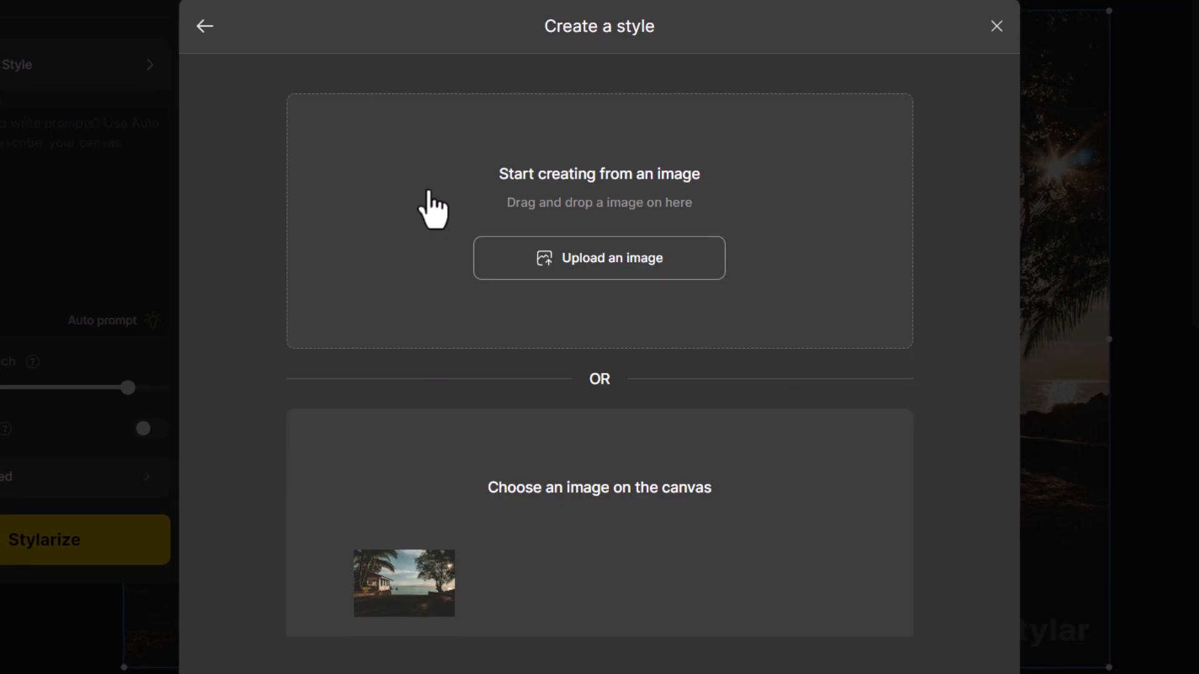
Stylize the dark beach photo with a custom style uploaded from a bright tropical beach image and place the third result on the canvas
left_click(578, 262)
double_click(54, 50)
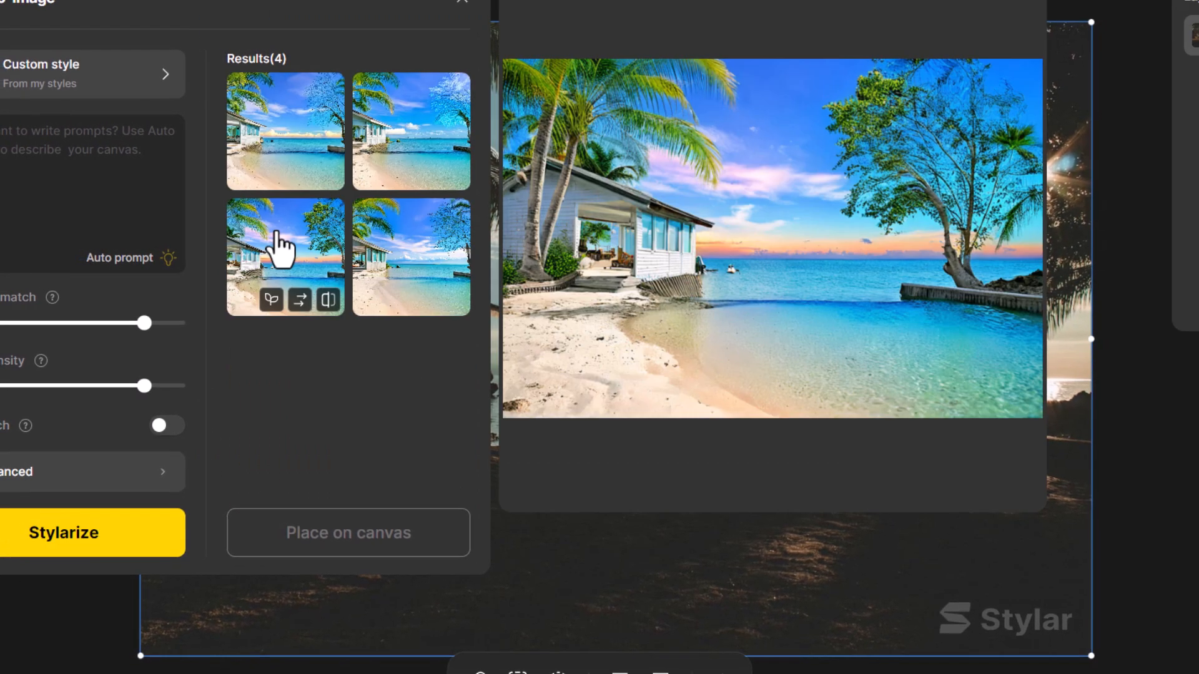
left_click(279, 249)
left_click(346, 534)
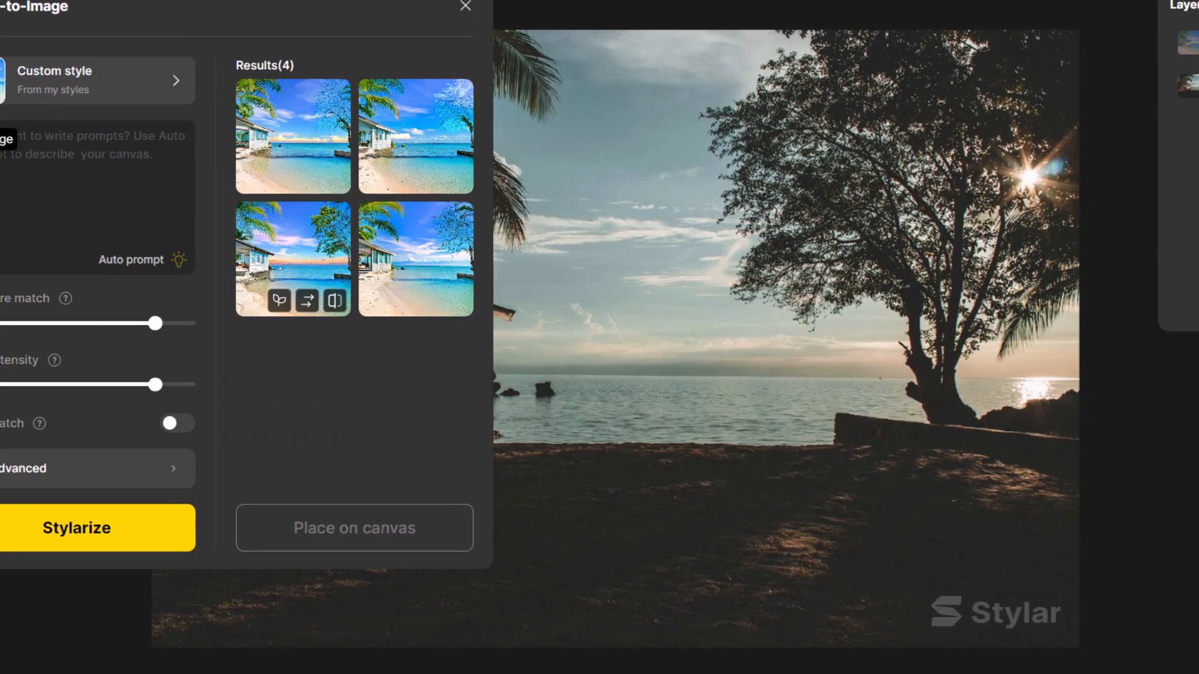
Create another custom Image-to-Image style by uploading the orange ocean sunset photo
left_click(28, 97)
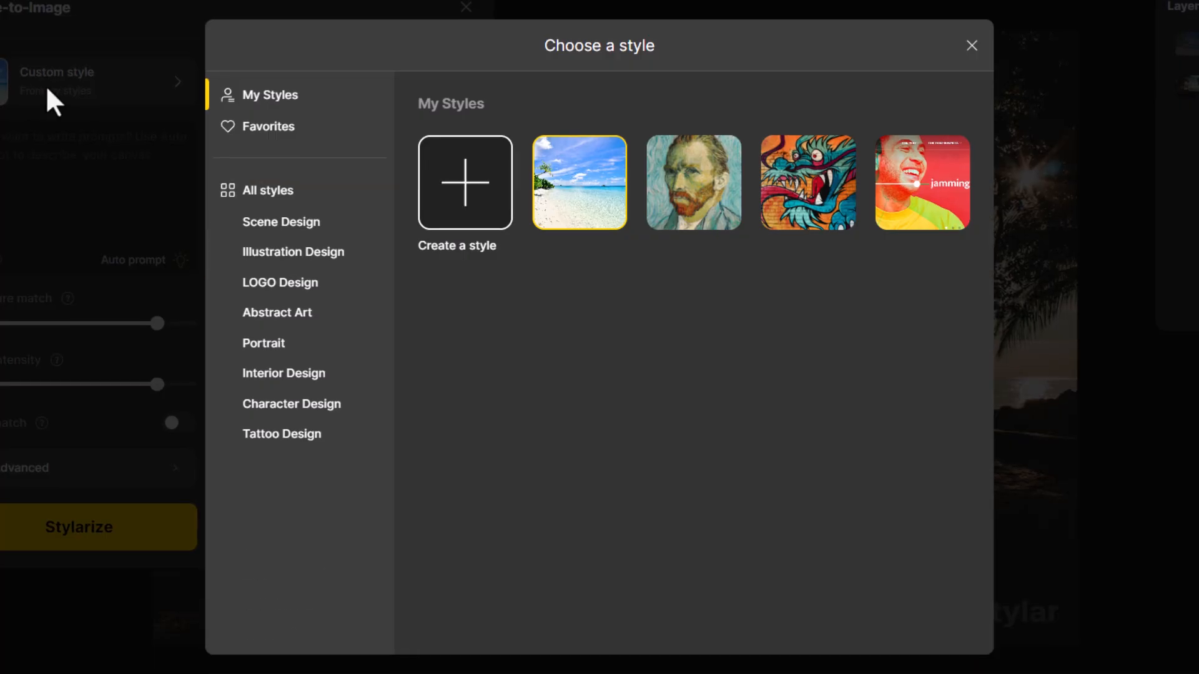
left_click(466, 182)
left_click(600, 263)
double_click(418, 84)
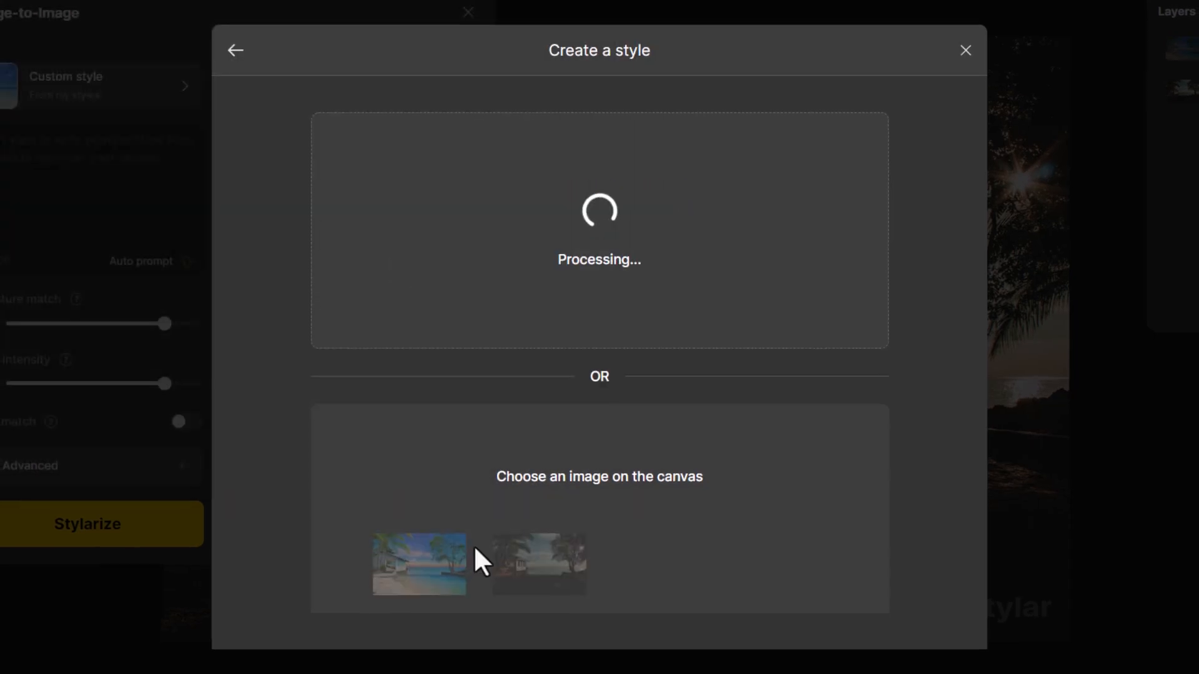
Stylize the beach photo with the sunset style, preview the results, and place one on the canvas
left_click(145, 533)
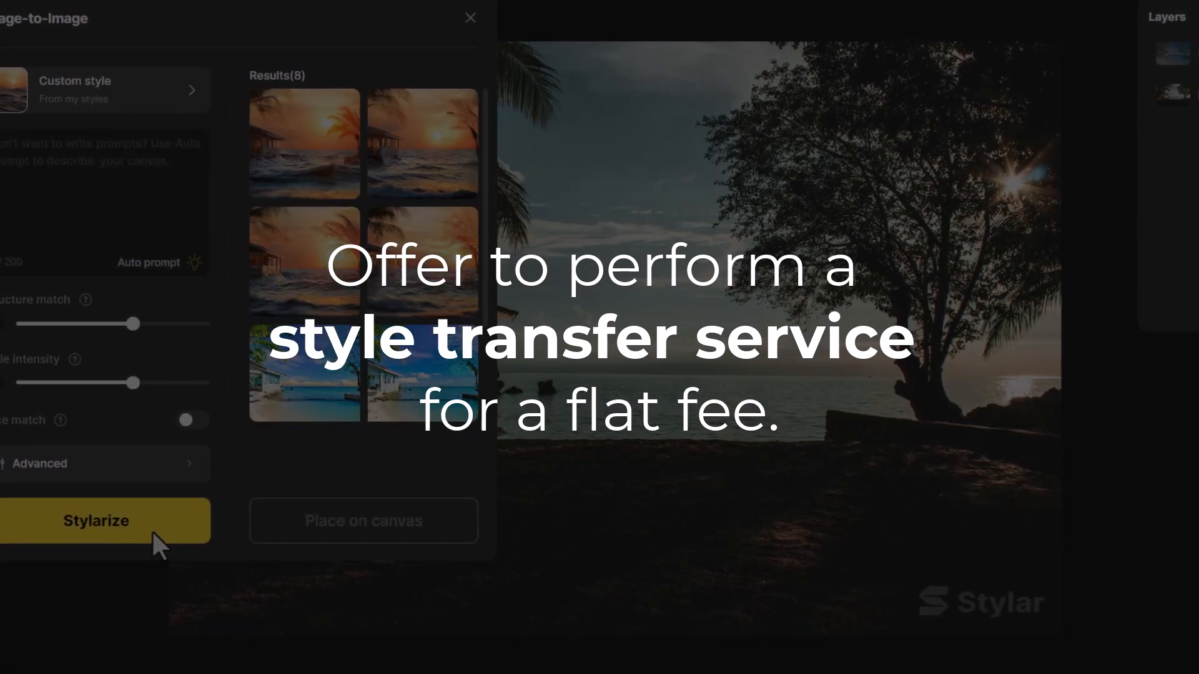
mouse_move(453, 268)
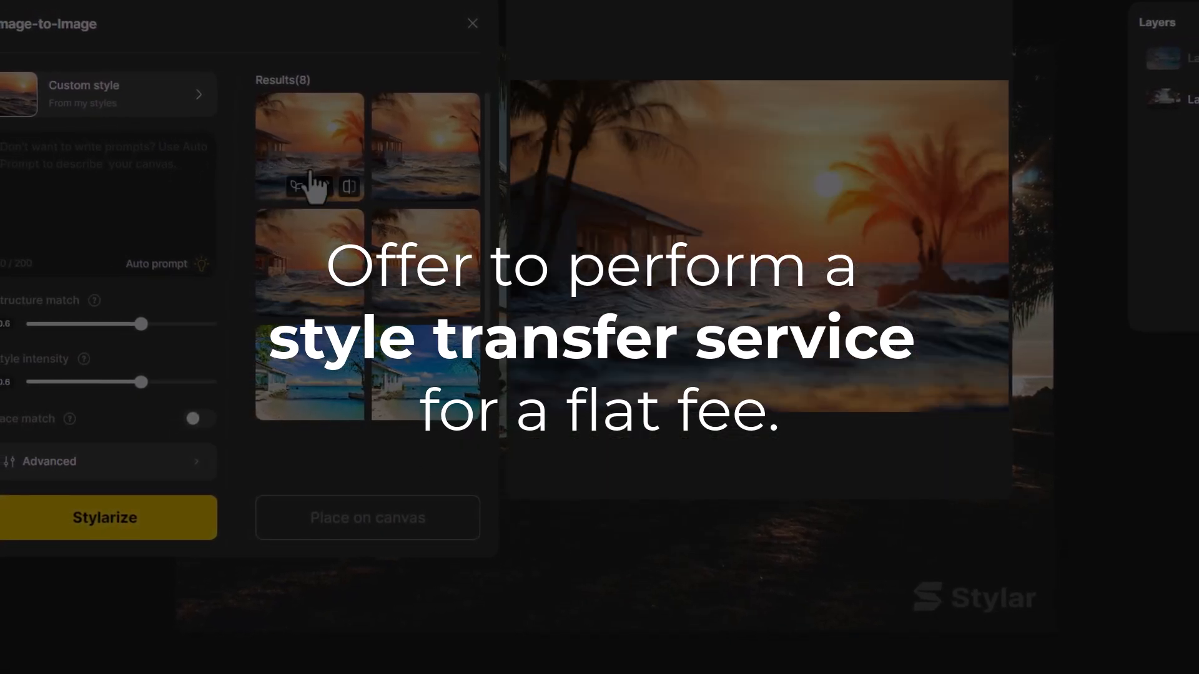
mouse_move(403, 182)
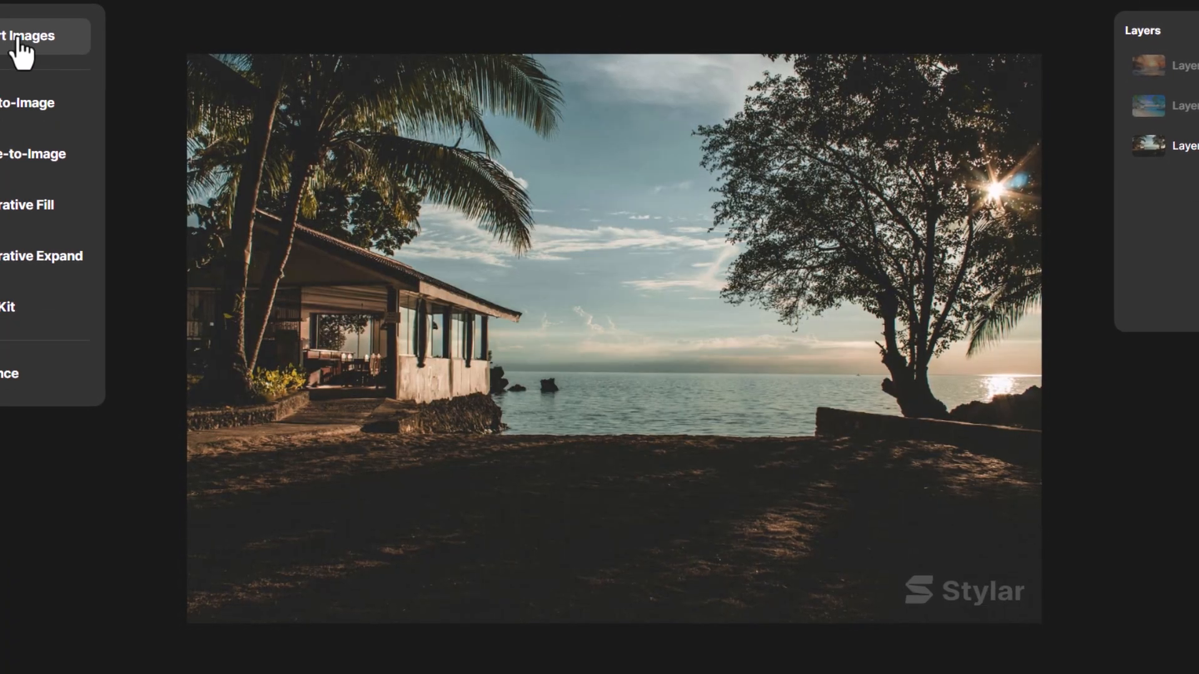
Create another custom Image-to-Image style for the dark beach photo by uploading a bright blue-sky beach image
left_click(32, 154)
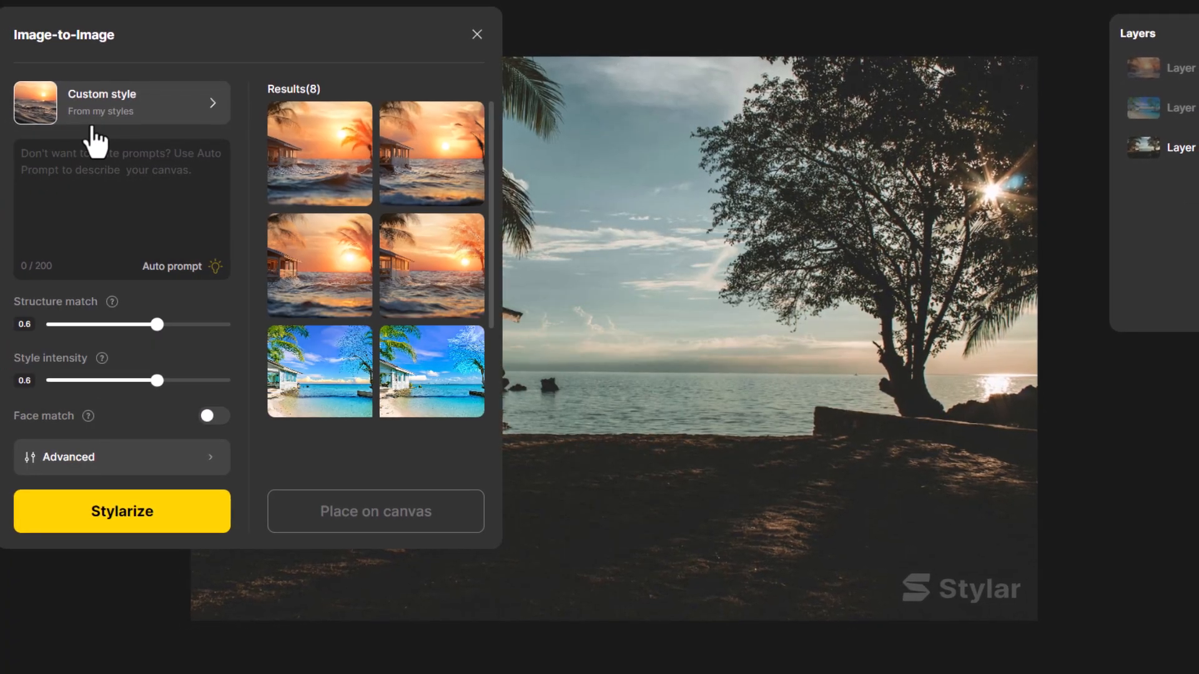
left_click(91, 118)
left_click(455, 161)
left_click(610, 282)
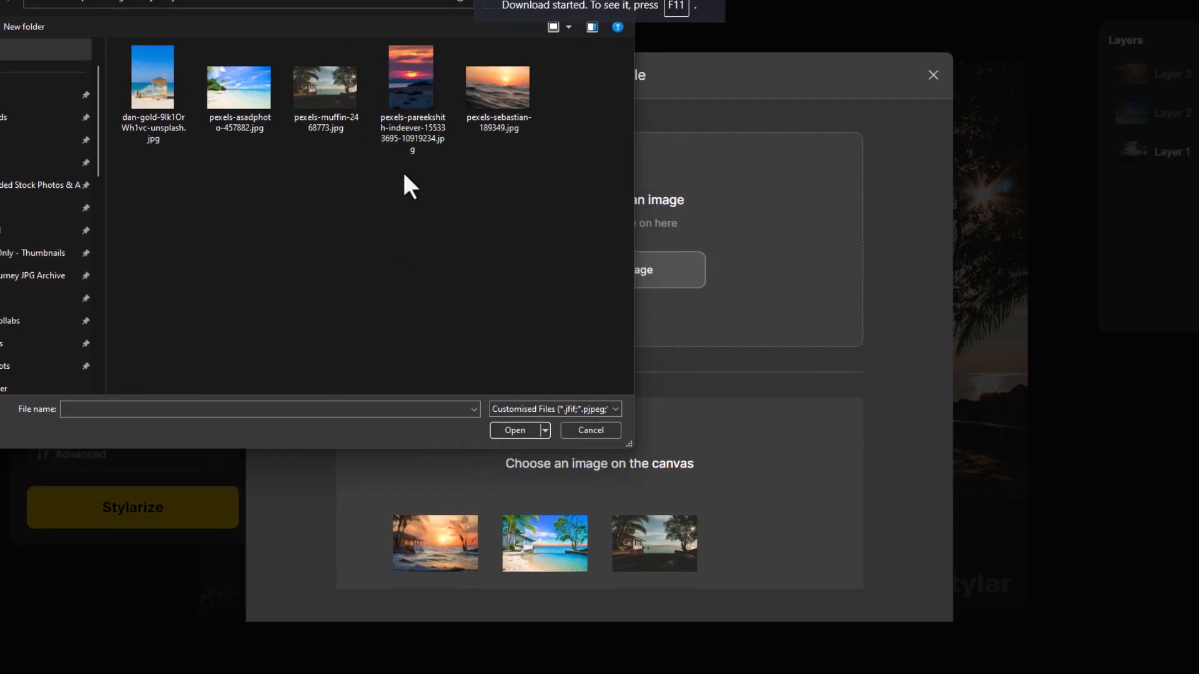
double_click(155, 90)
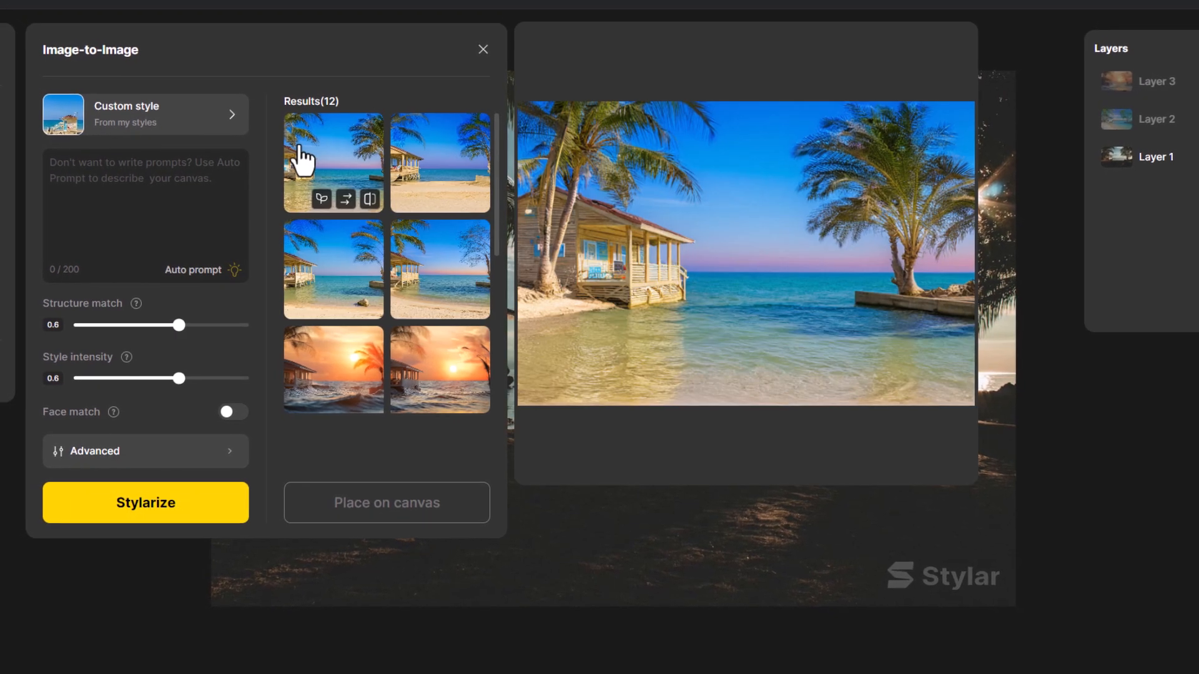
Stylize the beach photo with the blue-sky custom style, place the third result on the canvas, and hide its layer
left_click(321, 250)
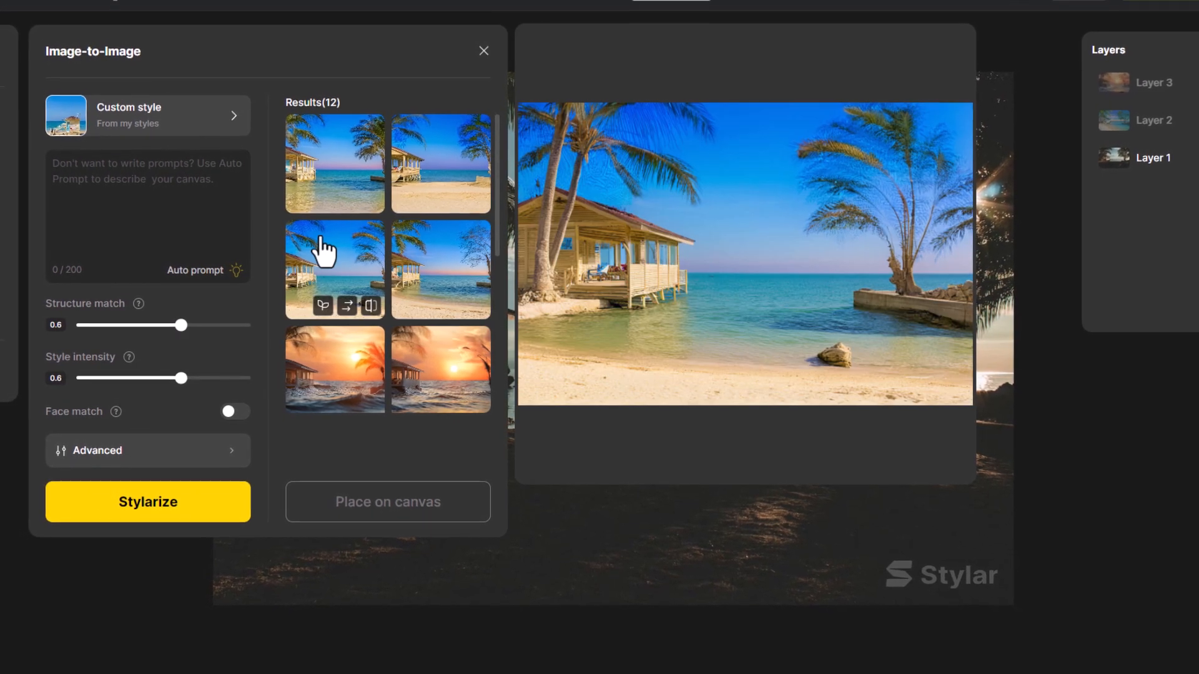
left_click(375, 500)
left_click(1194, 86)
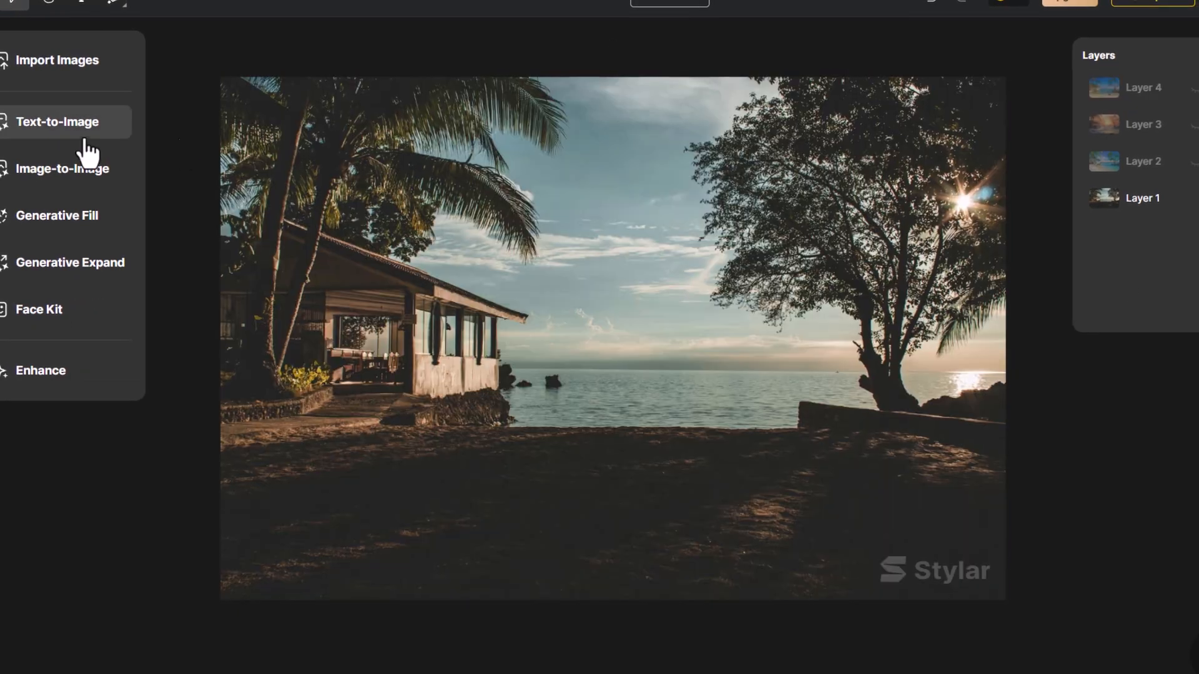
Stylize the original beach photo with a preset from the Illustration Design styles
left_click(85, 167)
left_click(153, 124)
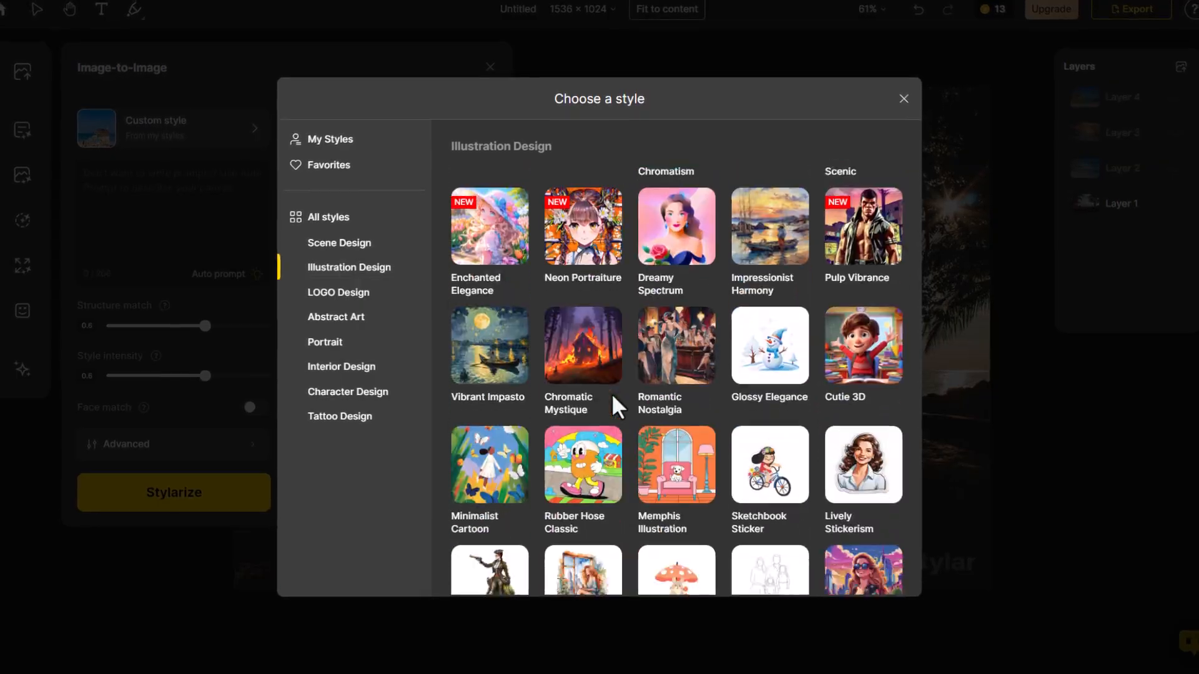
left_click(523, 281)
left_click(256, 503)
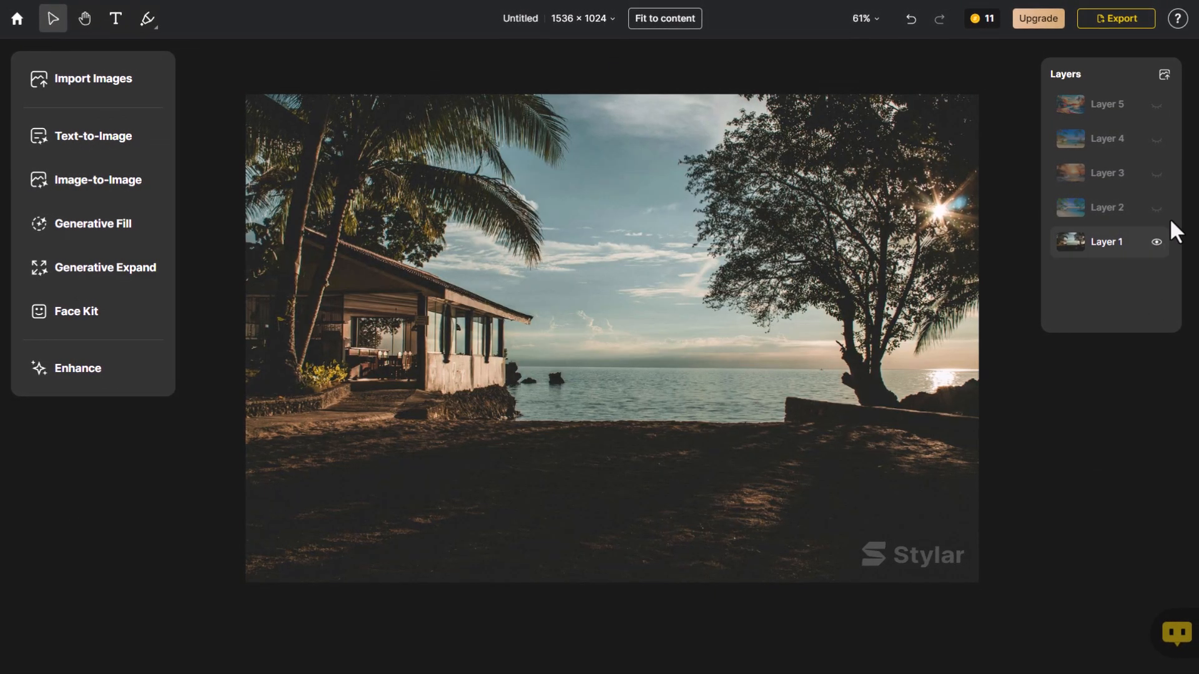
Show the hidden stylized layers one after another, from Layer 2 up to Layer 5, to compare the beach versions
left_click(1159, 209)
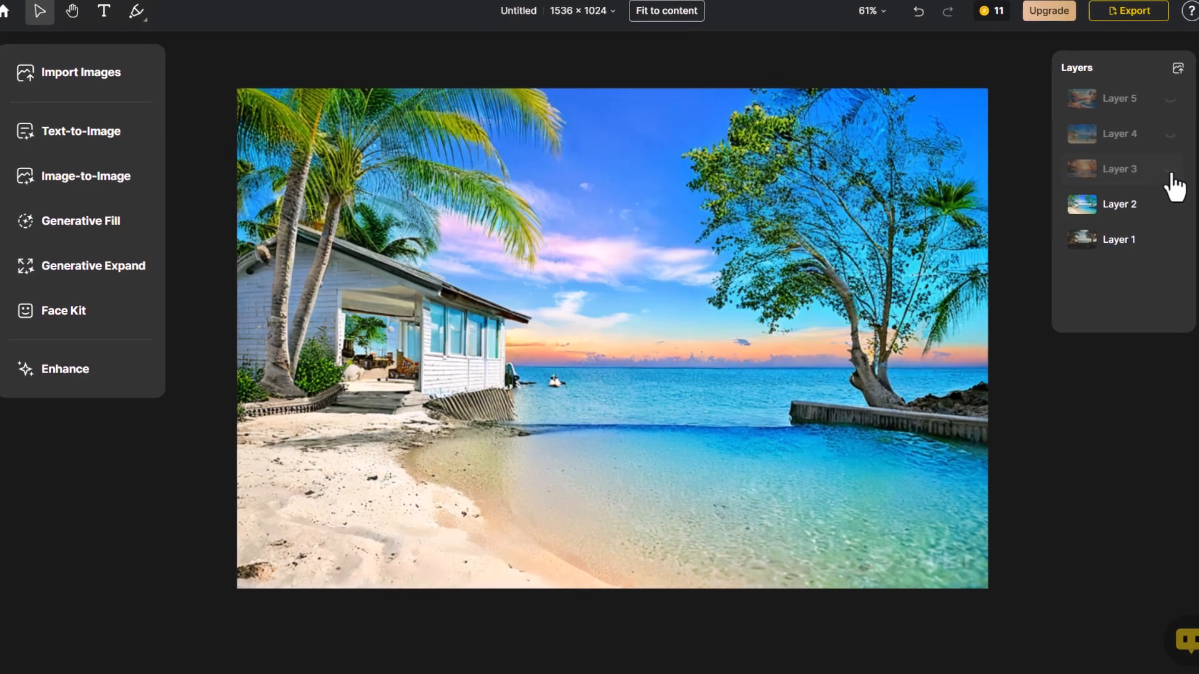
left_click(1170, 172)
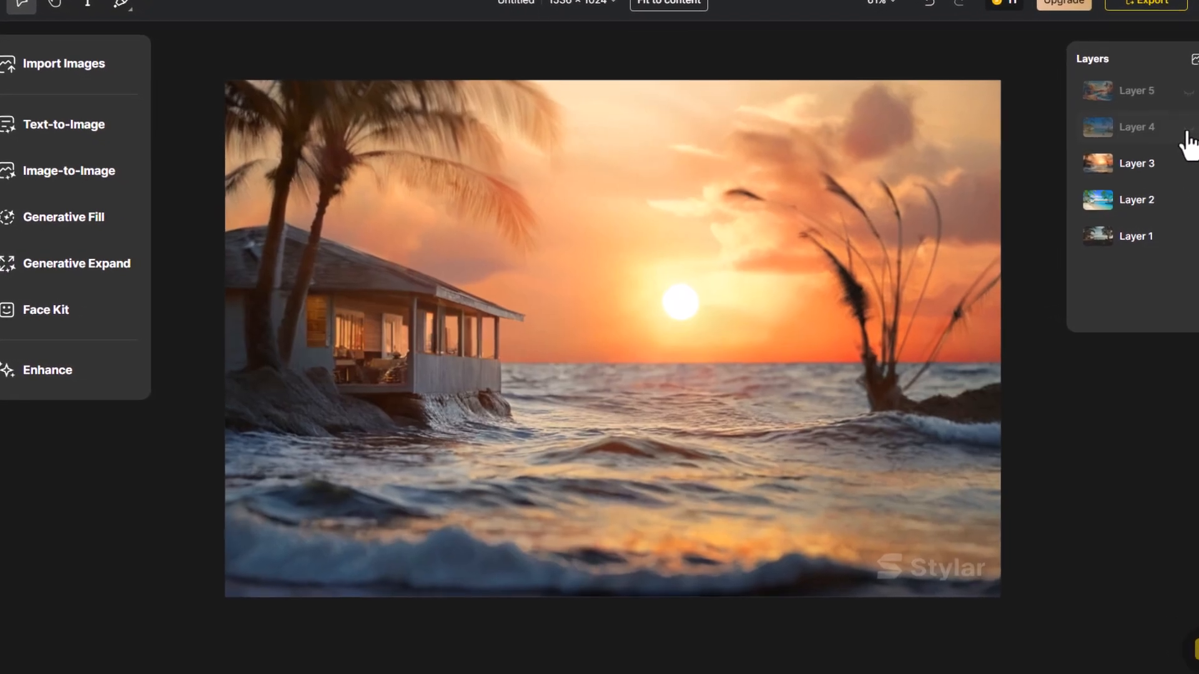
left_click(1188, 129)
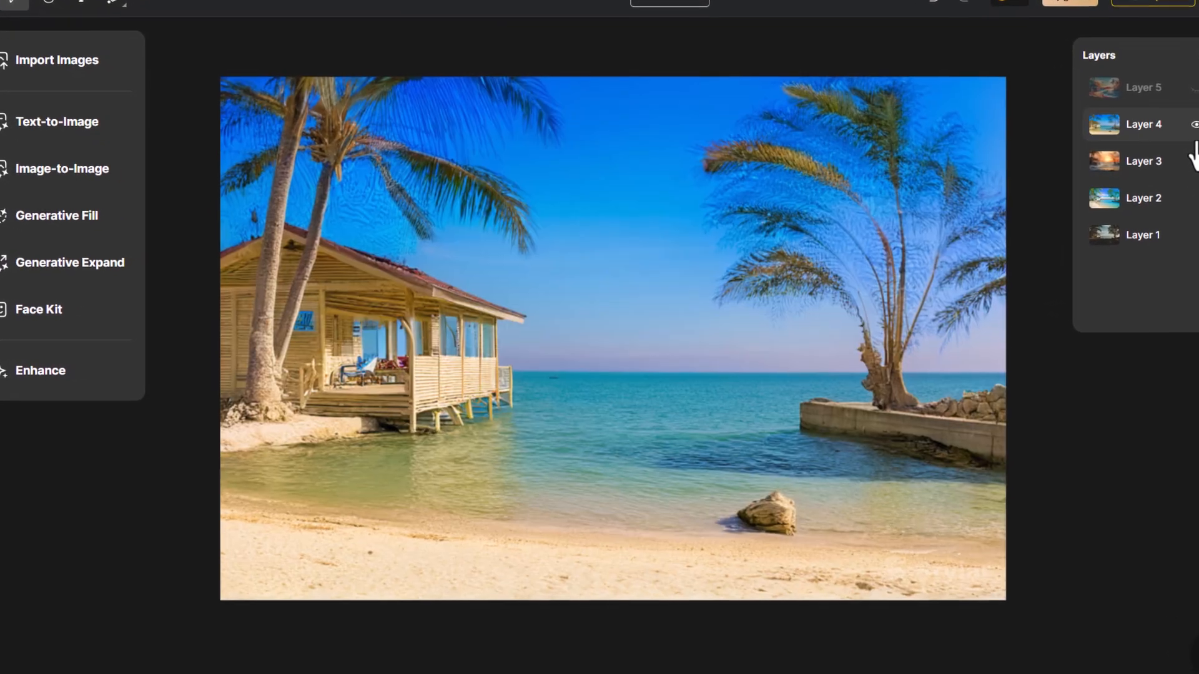
left_click(1197, 83)
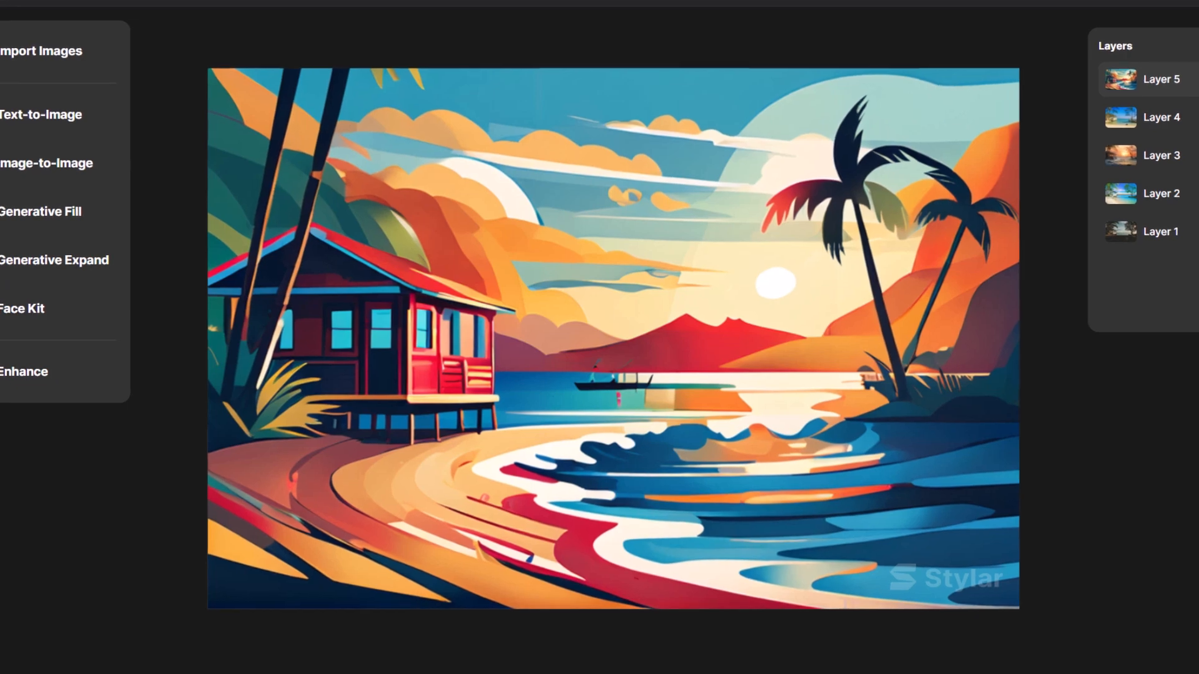